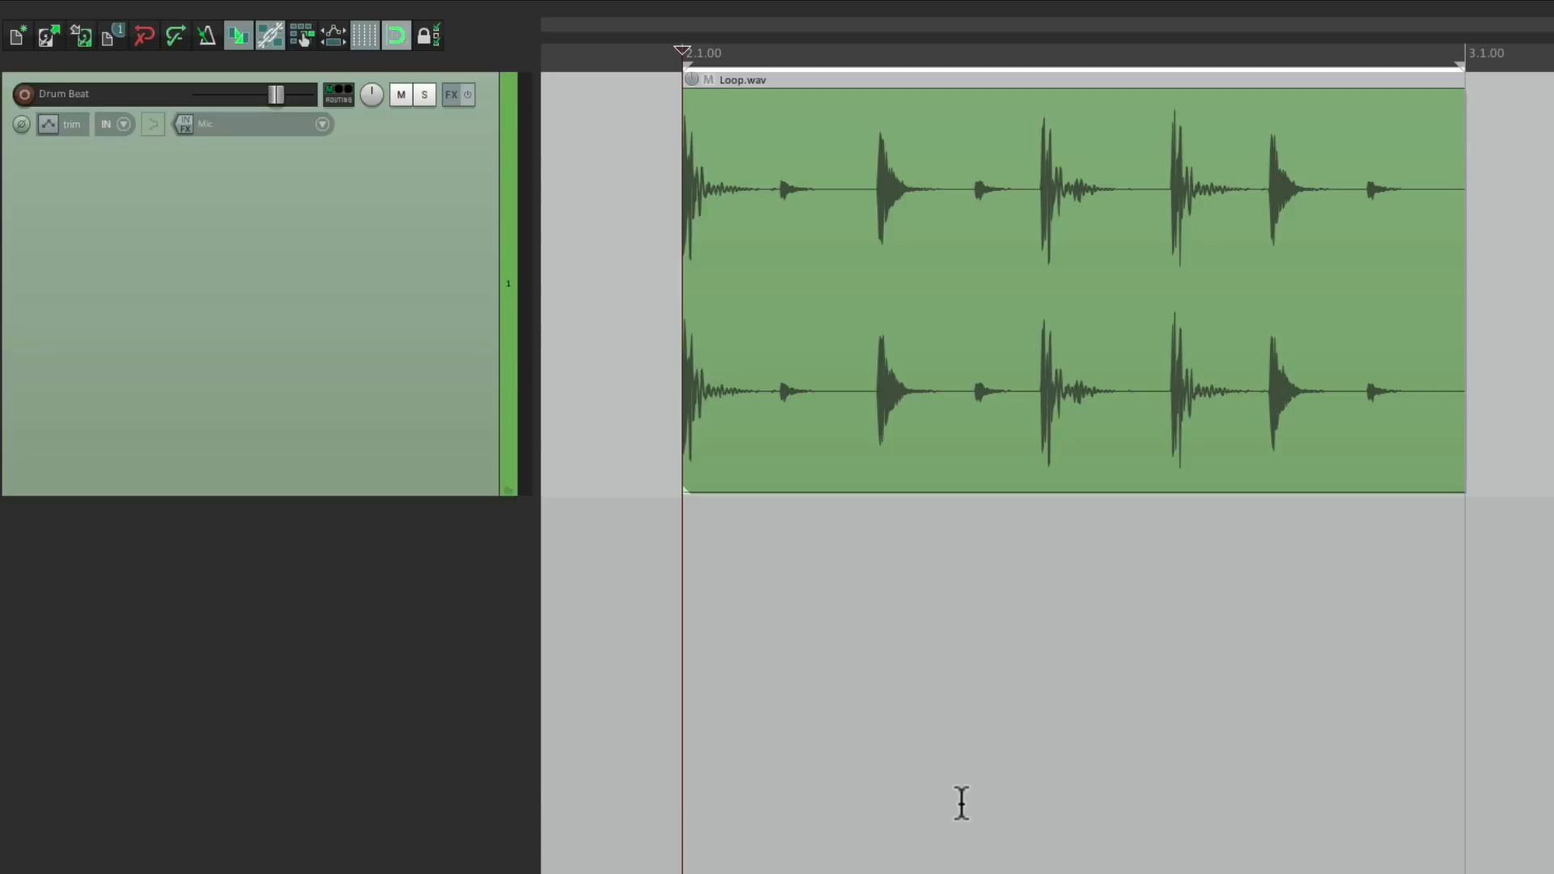
# Open Dynamic split for the Loop.wav item on the Drum Beat track, with the action Split selected items
pyautogui.click(838, 243)
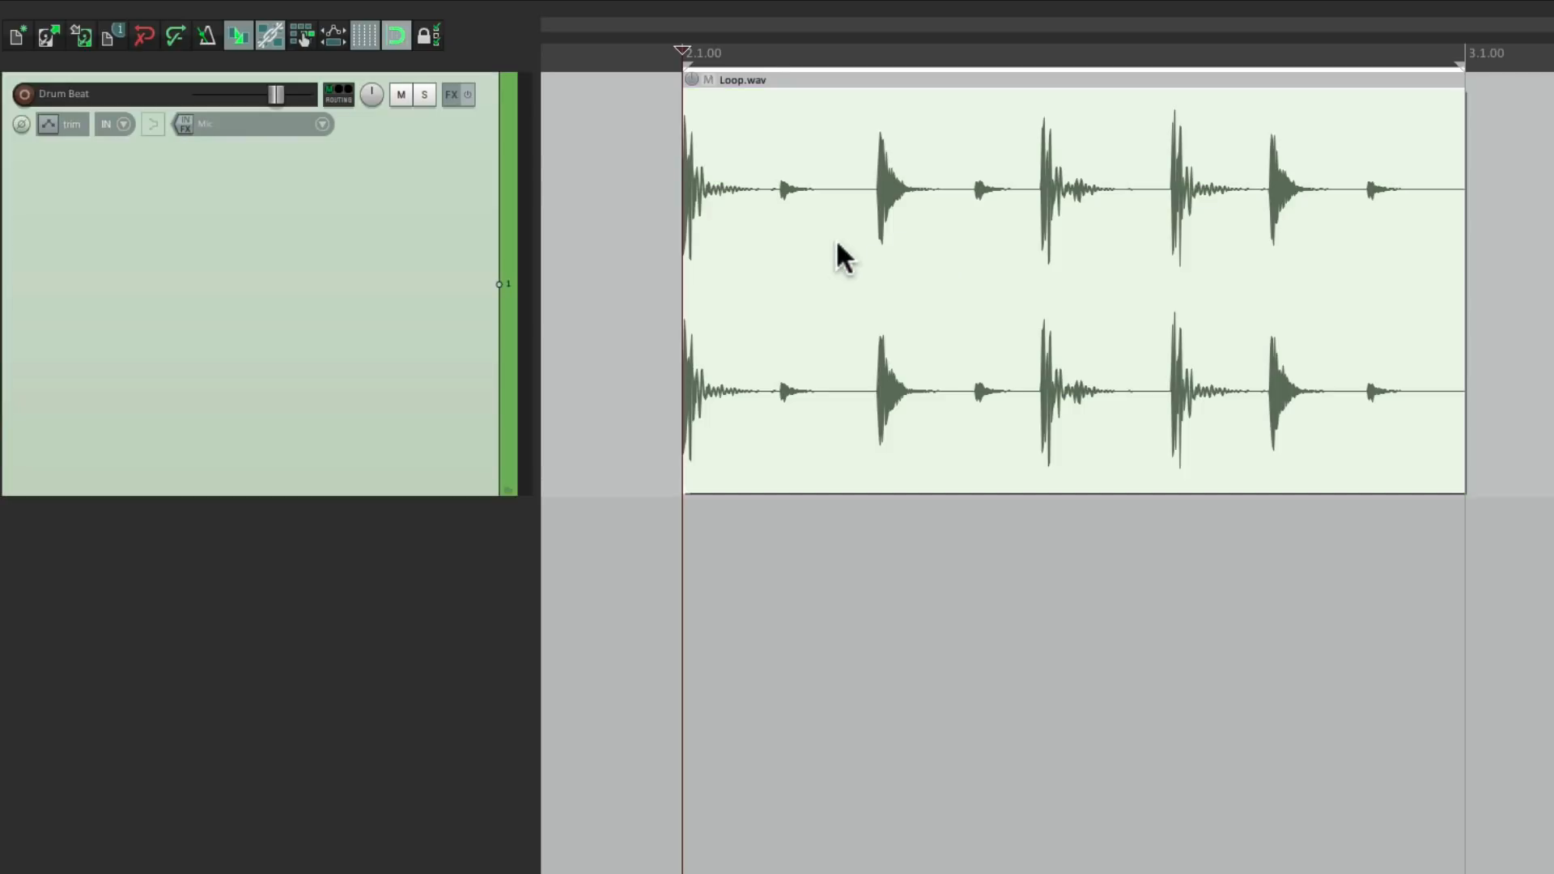
pyautogui.press('d')
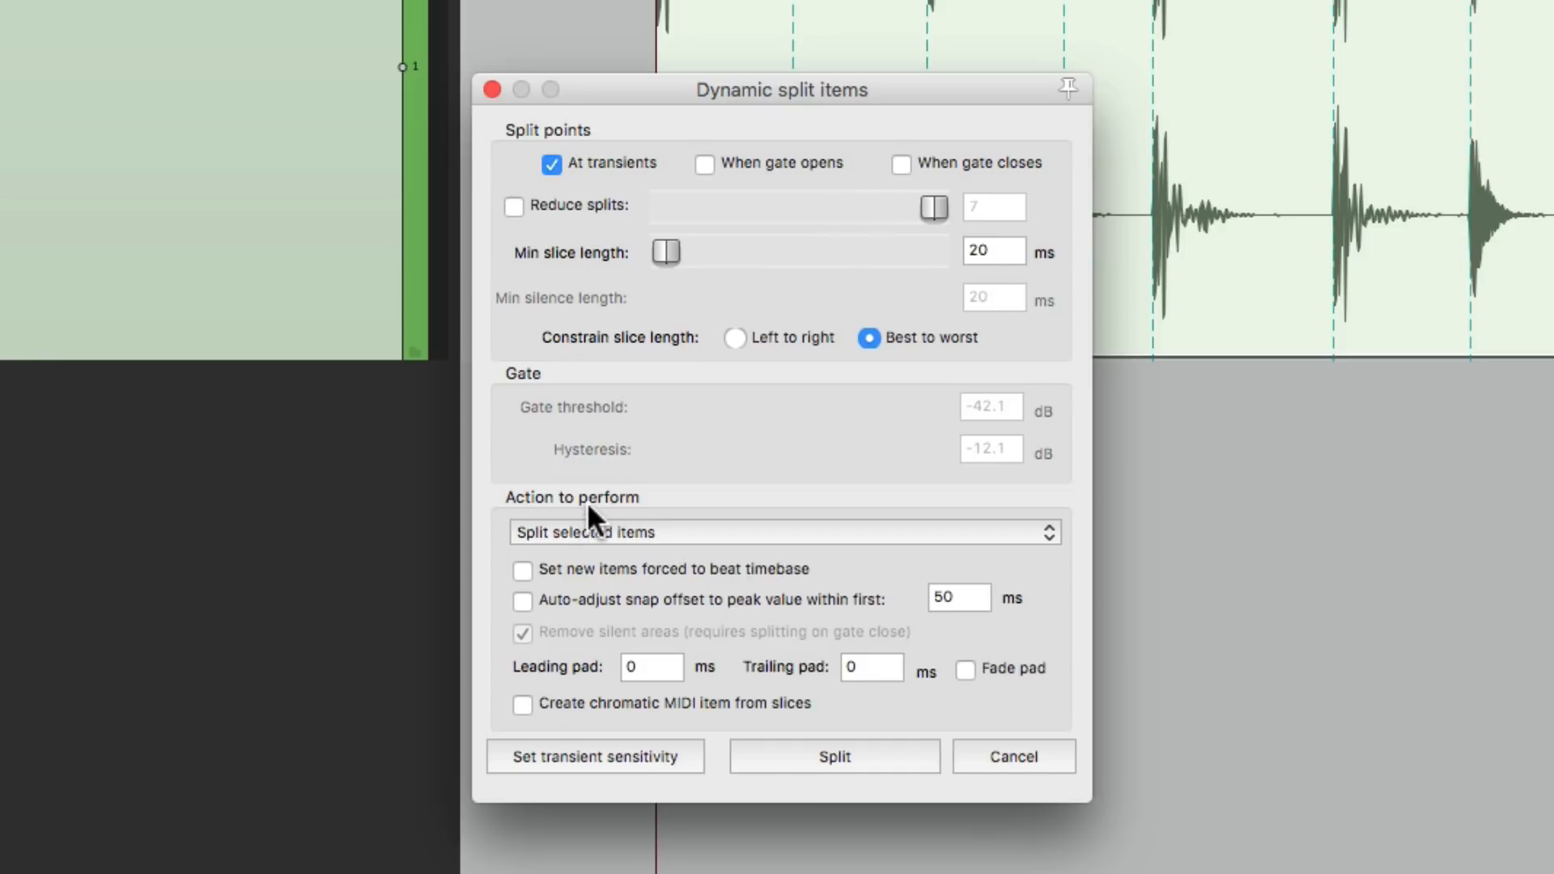
pyautogui.click(695, 528)
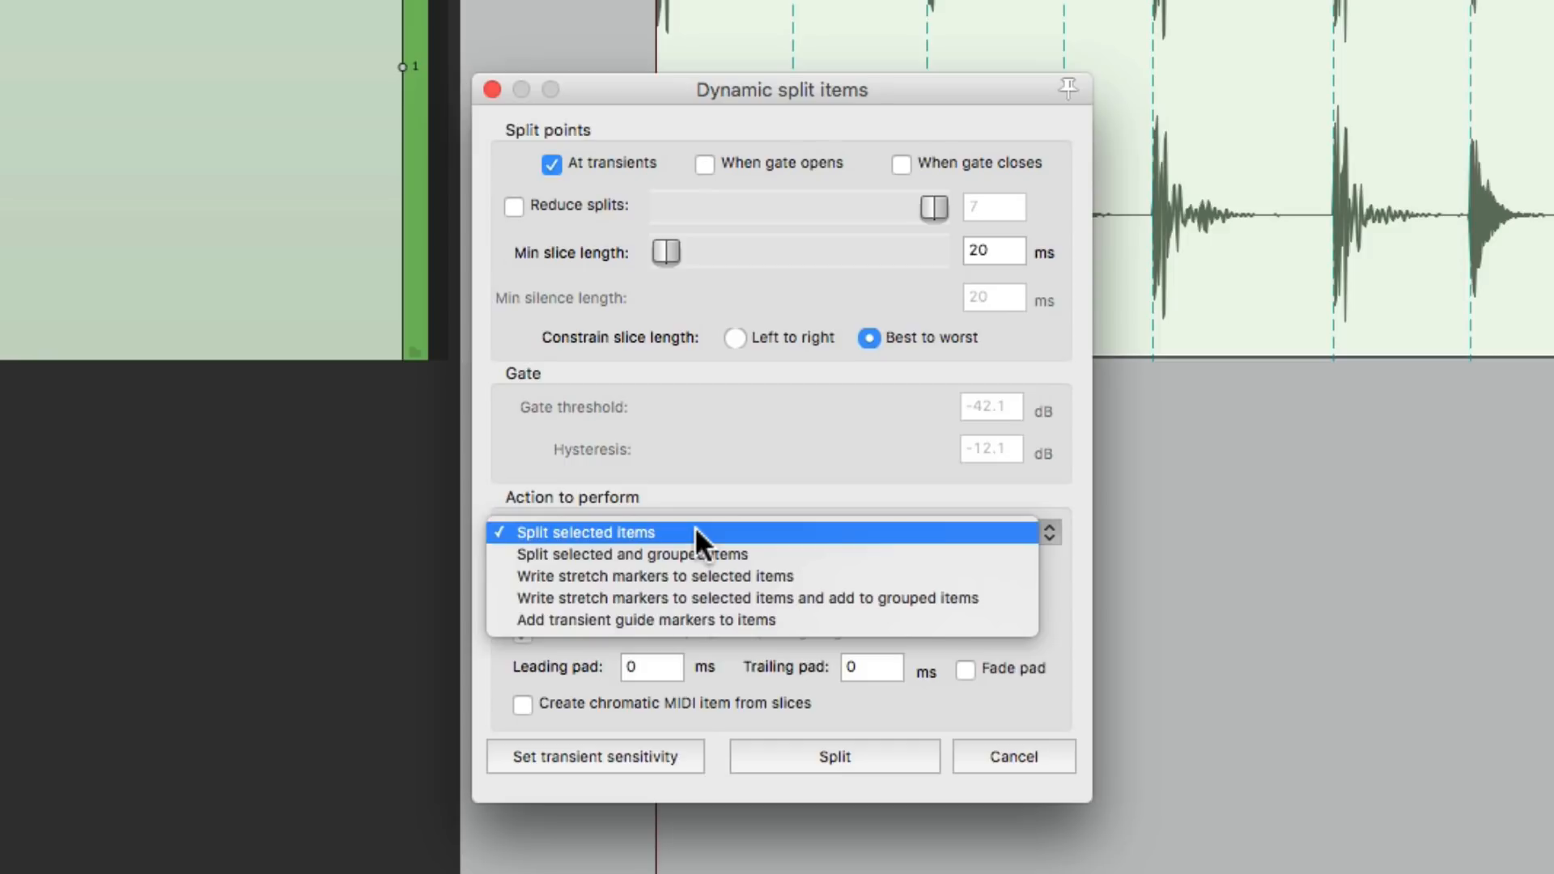
pyautogui.click(694, 532)
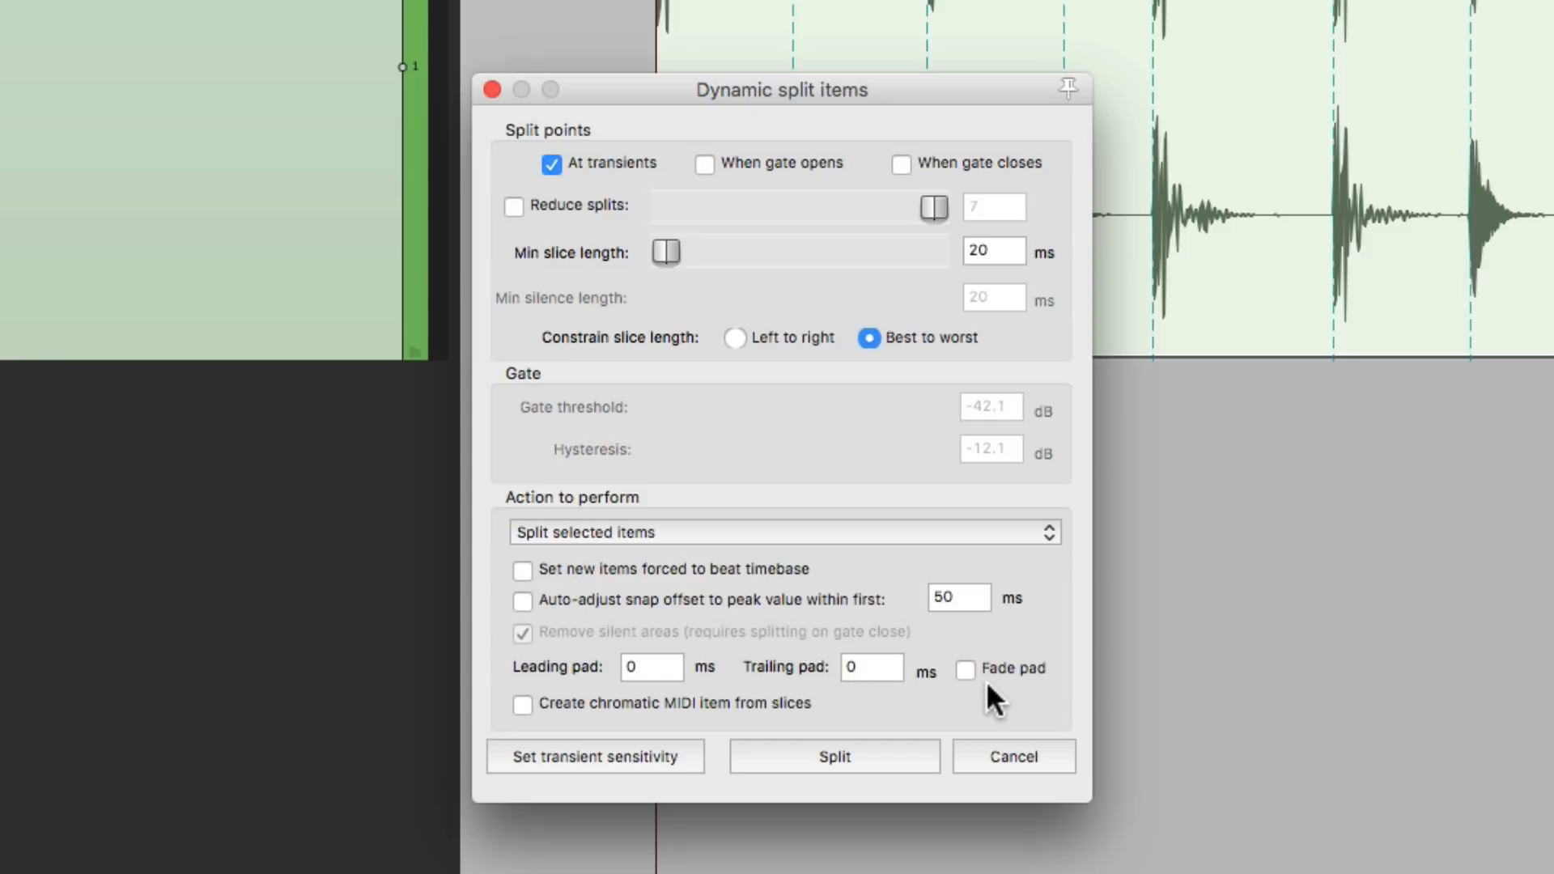
# Turn on the threshold display in media items and set the transient detection threshold to -23.2 dB
pyautogui.click(599, 756)
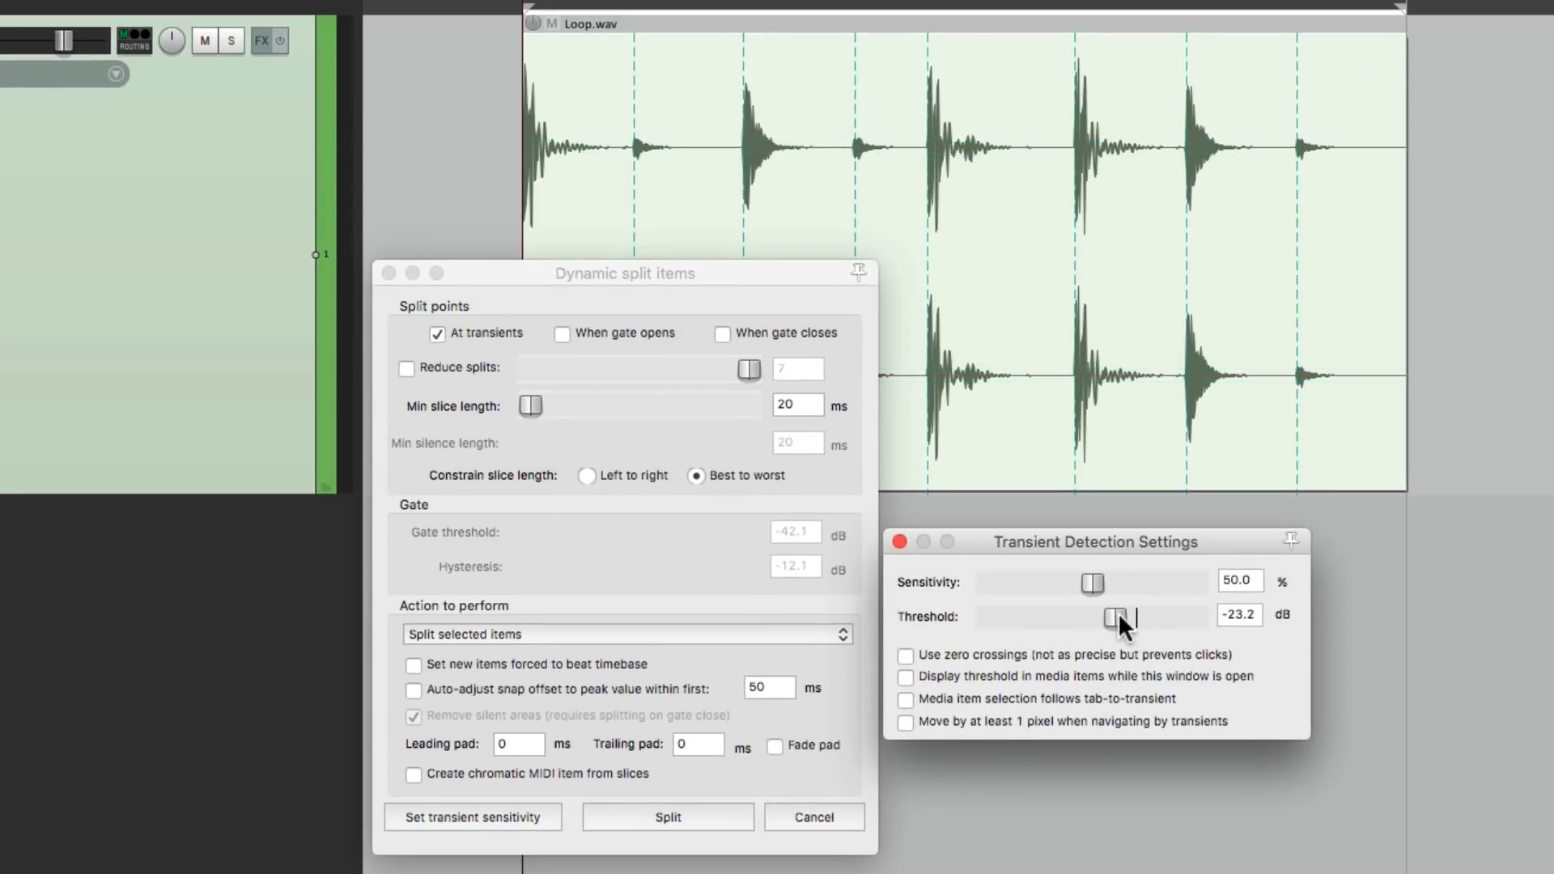
pyautogui.moveTo(1114, 622); pyautogui.dragTo(1149, 627)
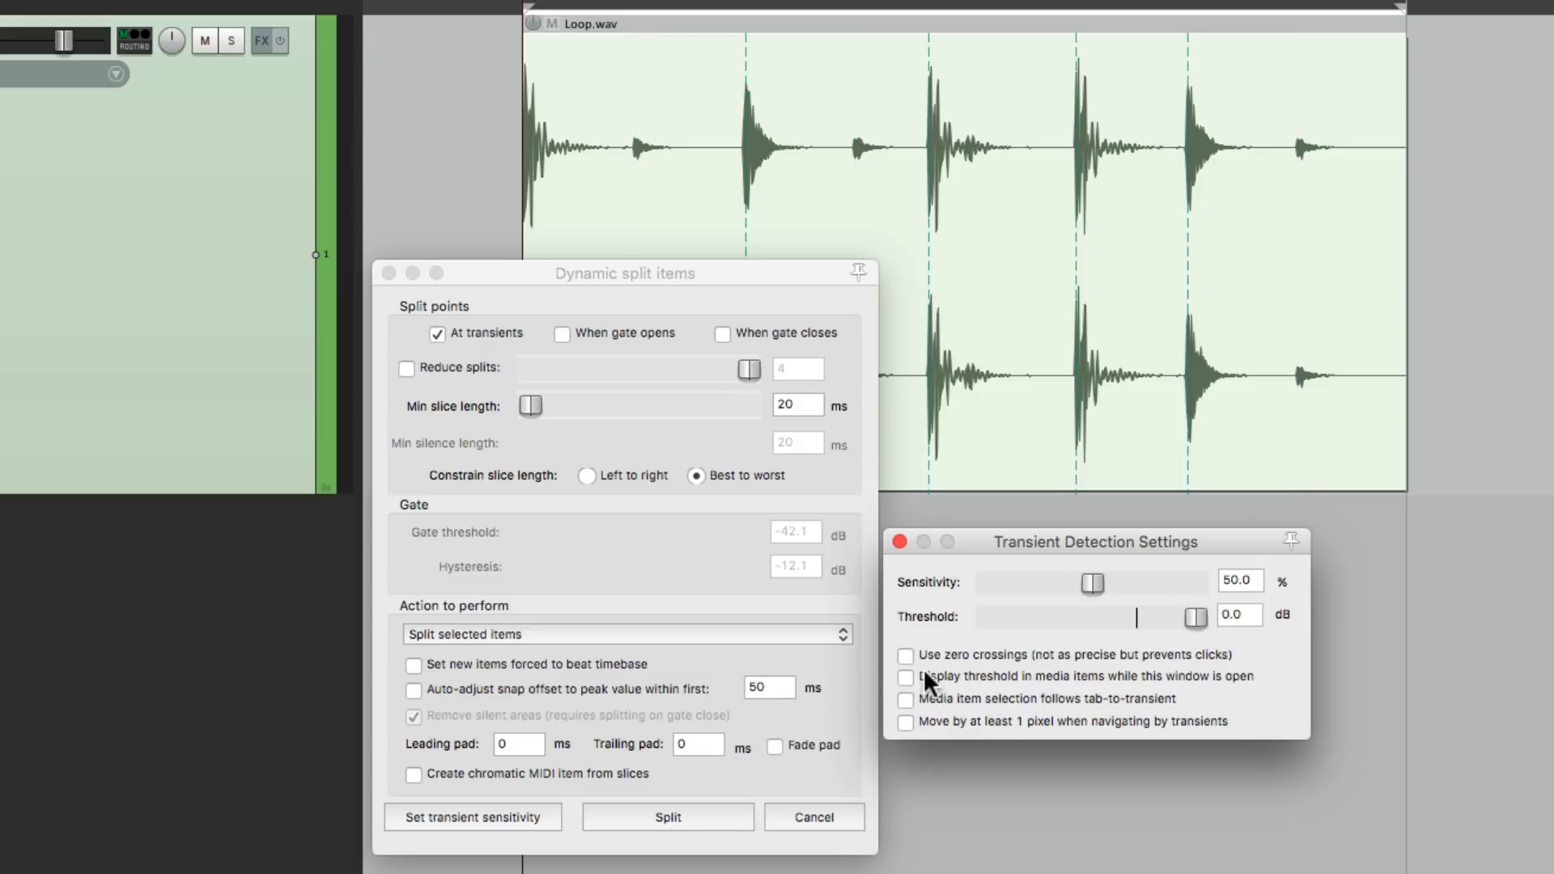
pyautogui.click(905, 678)
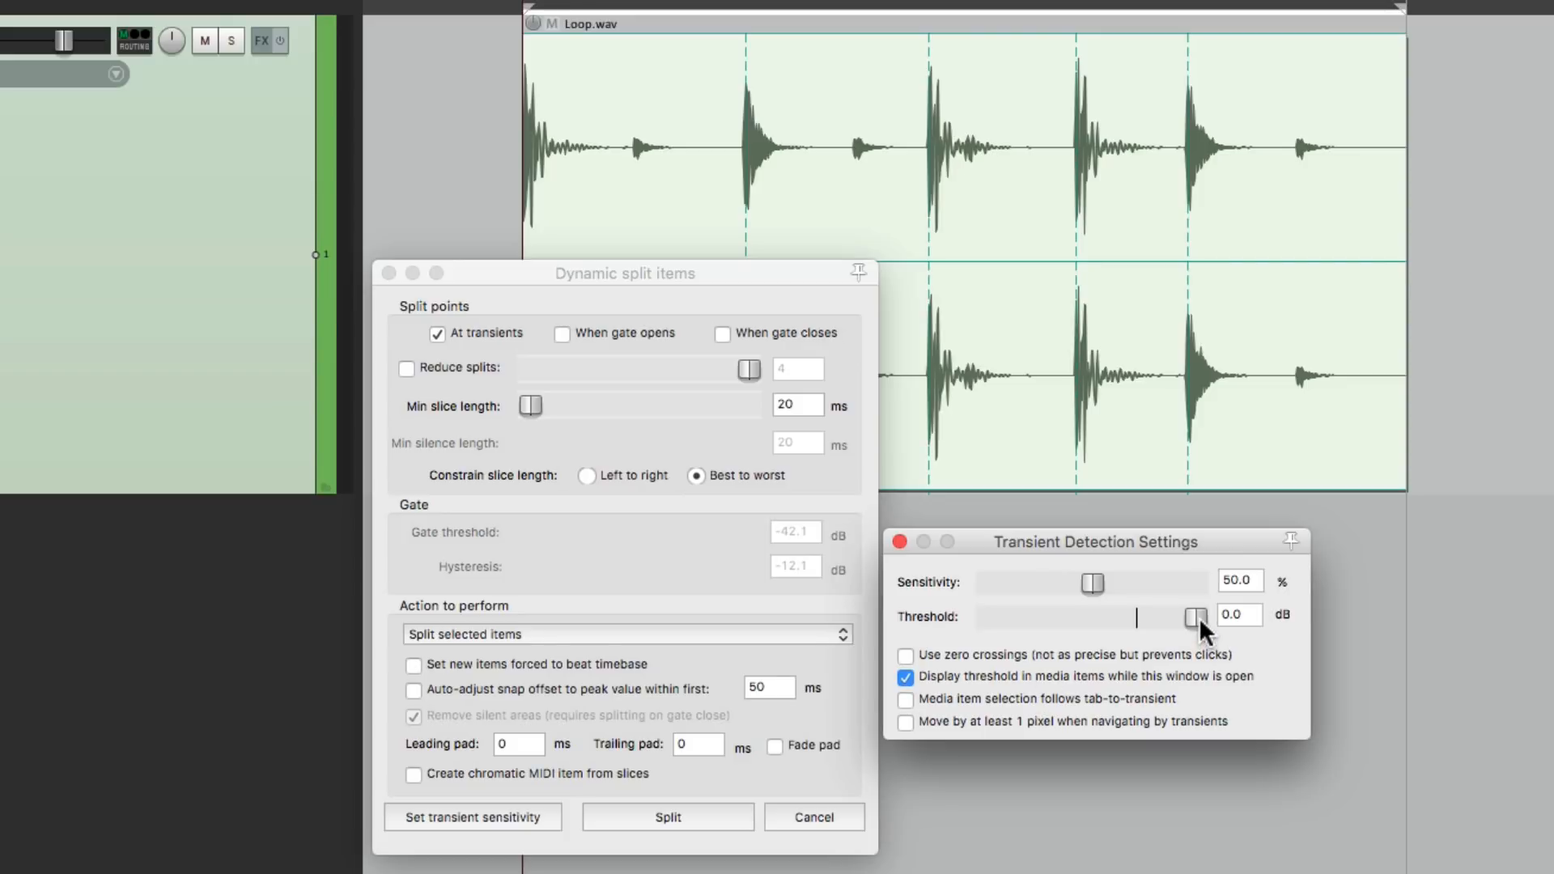
pyautogui.moveTo(1196, 616); pyautogui.dragTo(1156, 628)
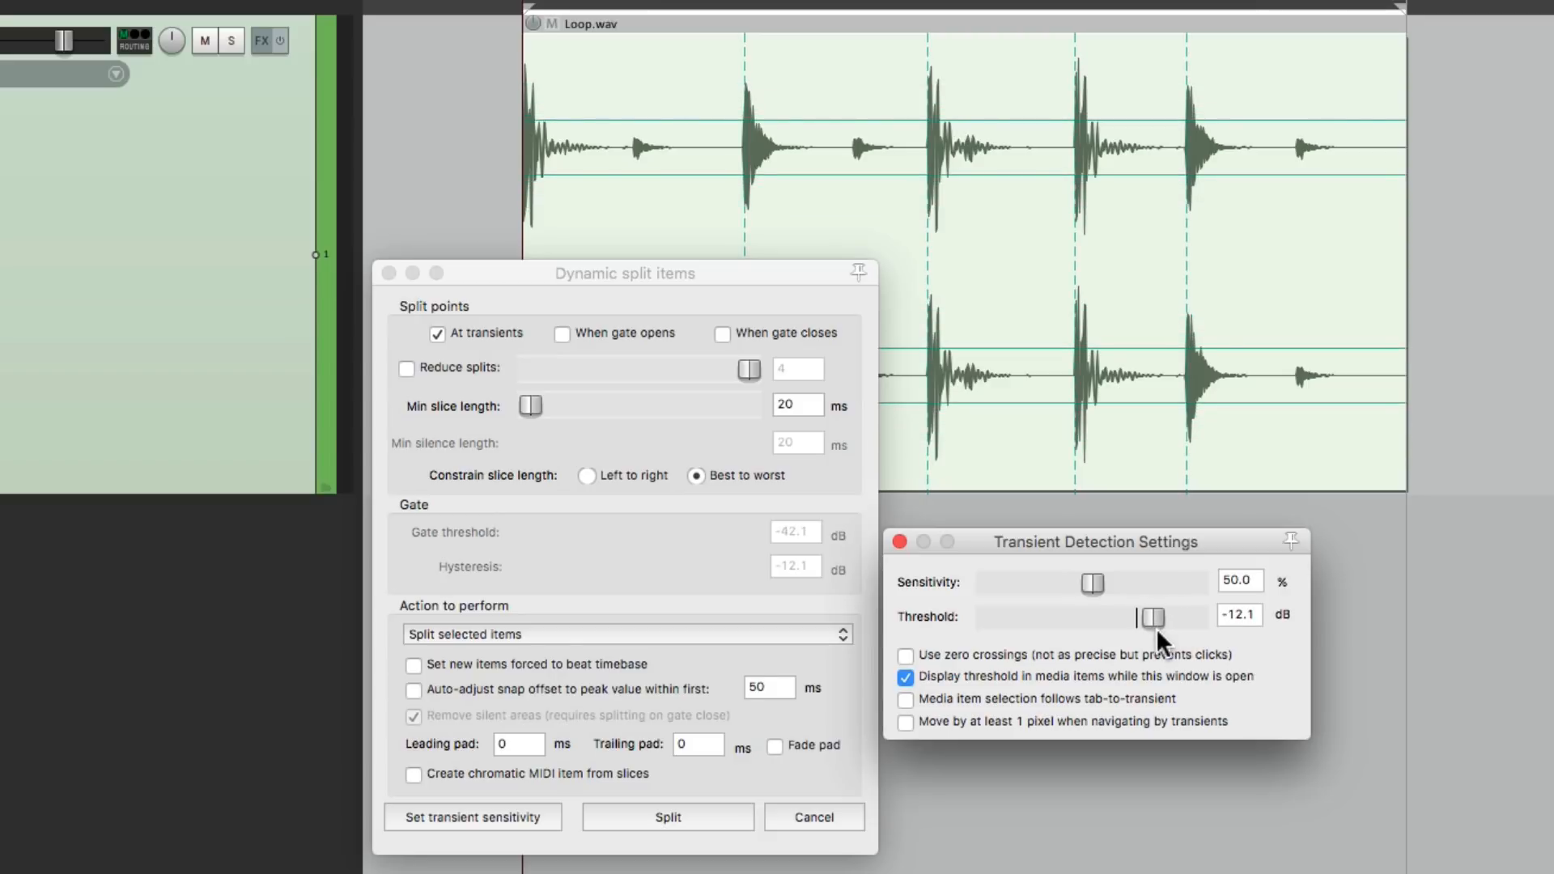
pyautogui.moveTo(1157, 628); pyautogui.dragTo(1119, 634)
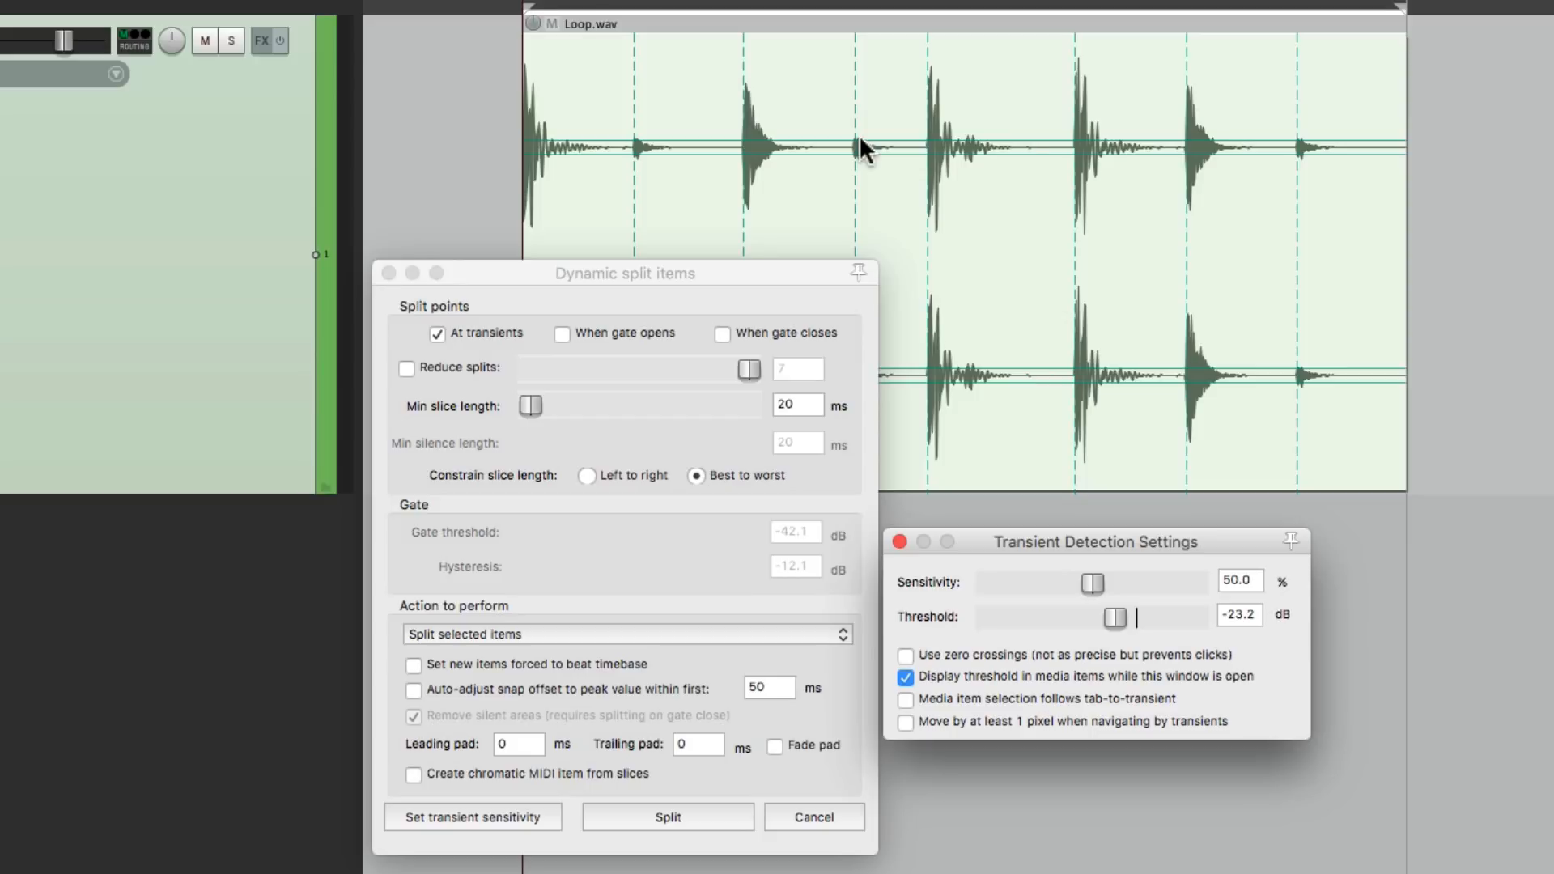
pyautogui.click(899, 542)
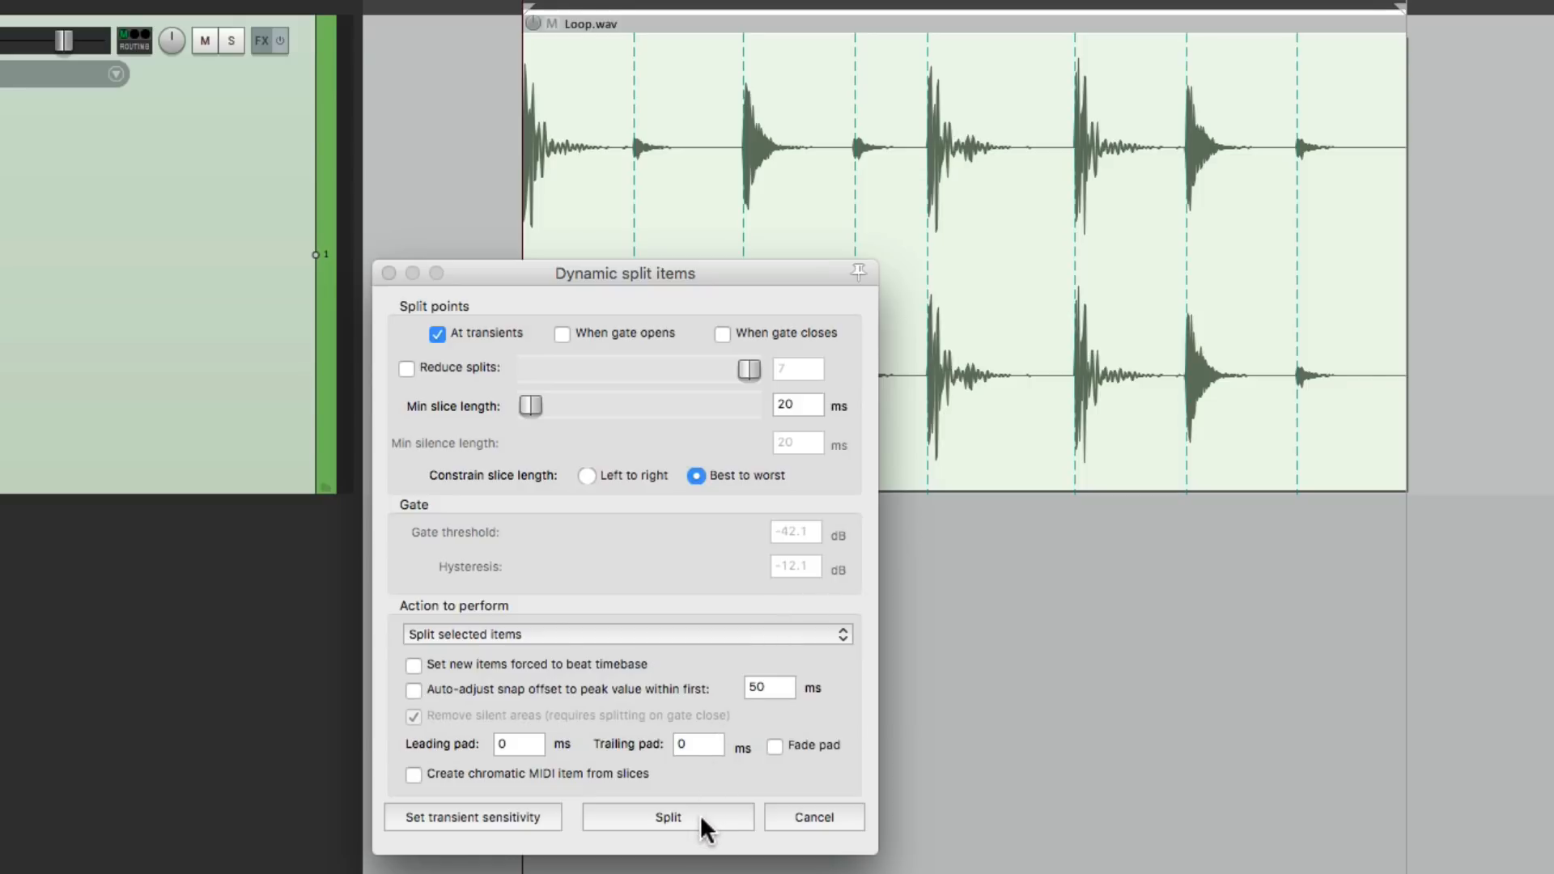
# Split the loop at its transients, with a chromatic MIDI item created from the slices
pyautogui.click(412, 774)
pyautogui.click(692, 814)
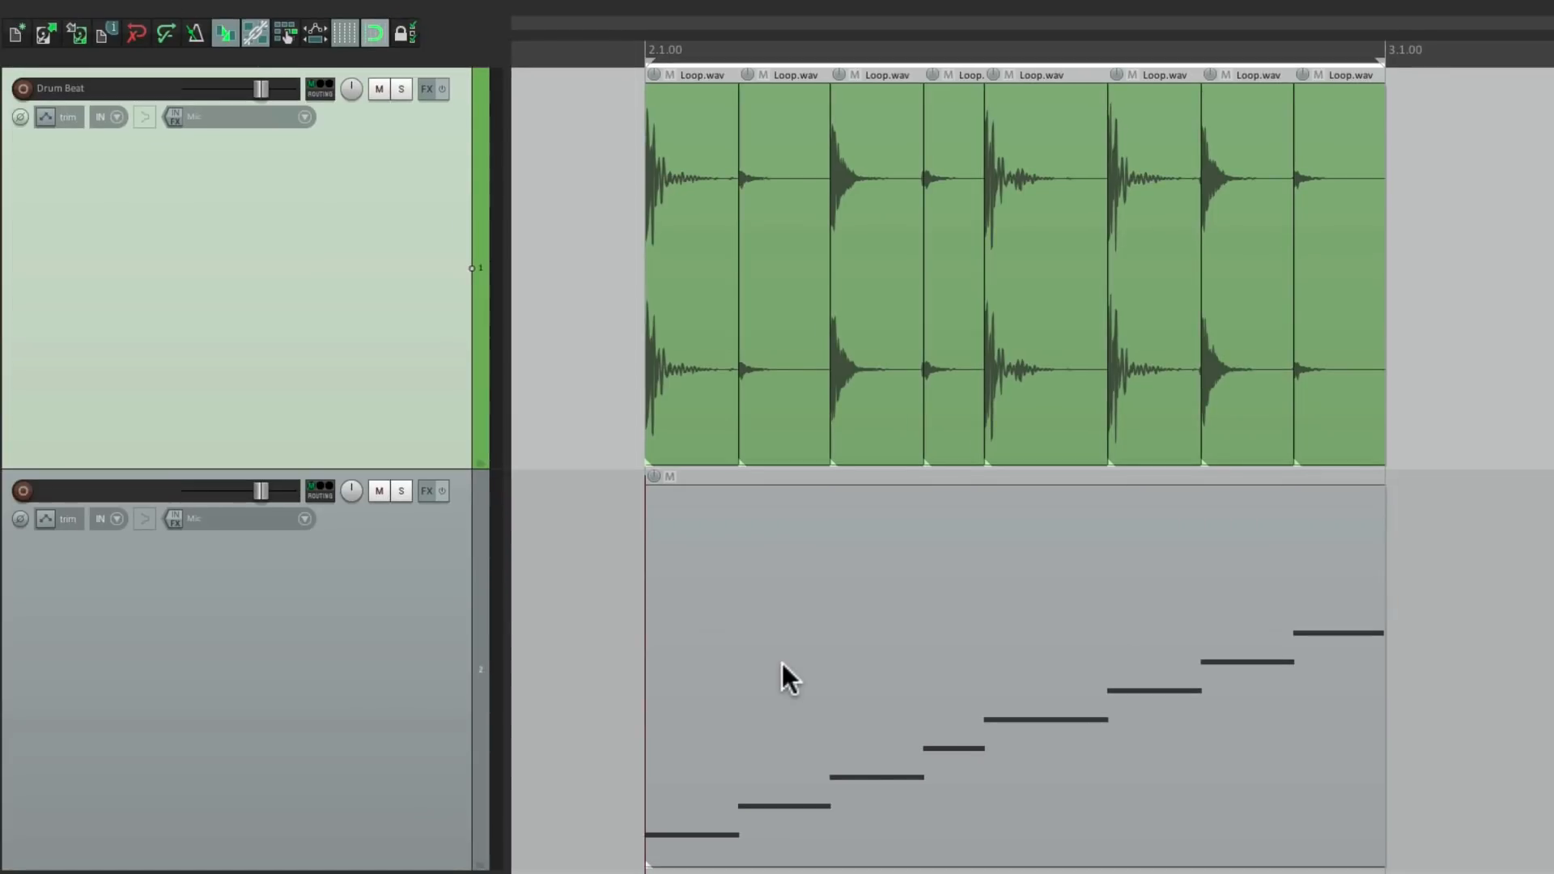
pyautogui.press('Left')
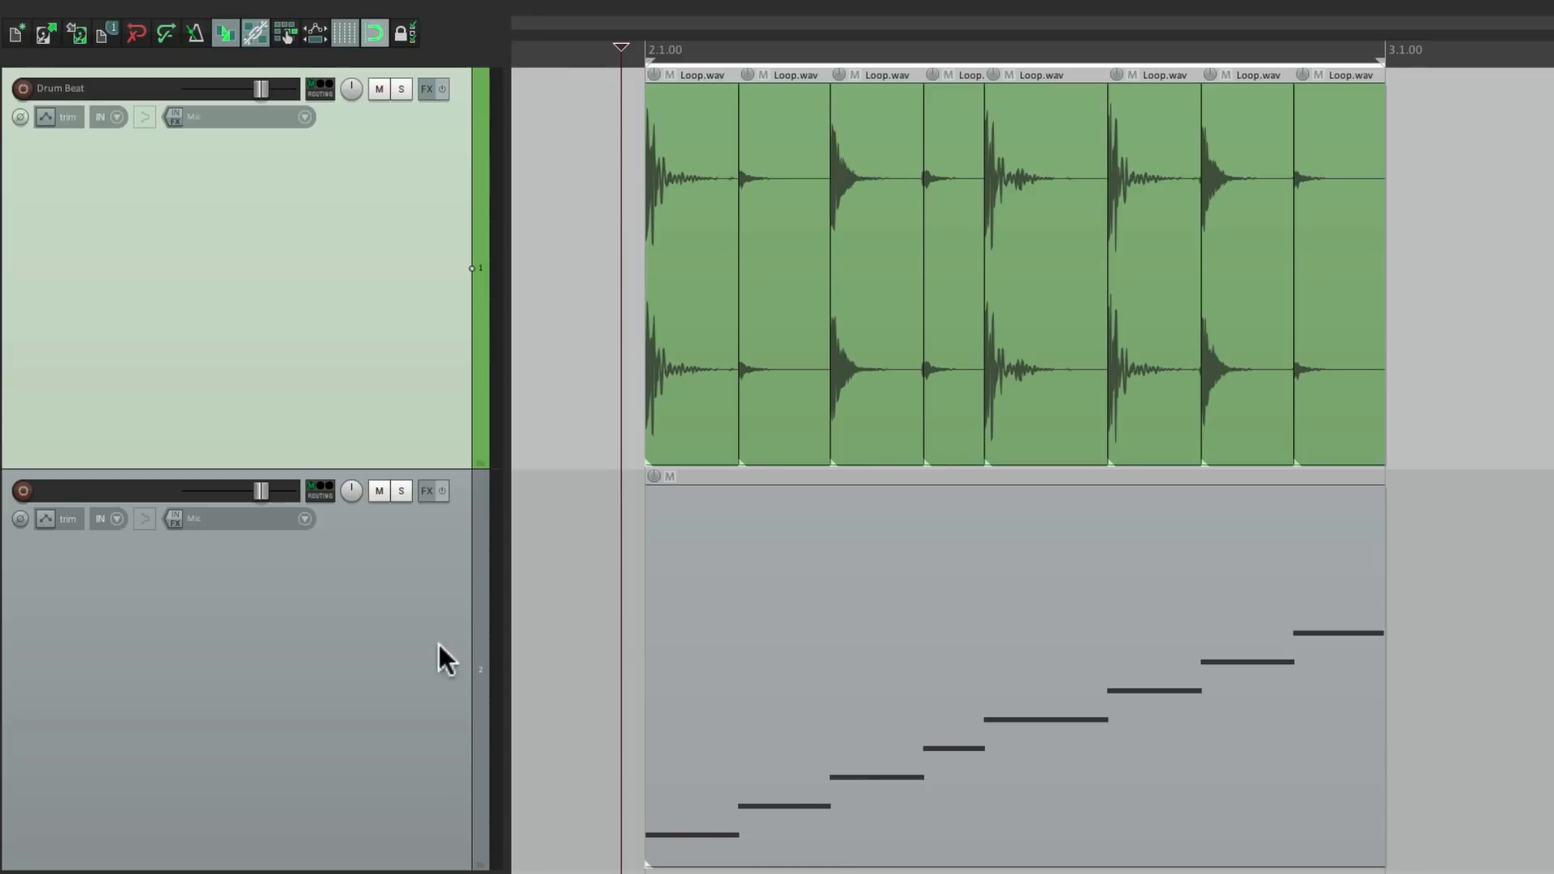
# Add the VSTi ReaSamplOmatic5000 (Cockos) instrument to track 2, which holds the MIDI item
pyautogui.click(429, 489)
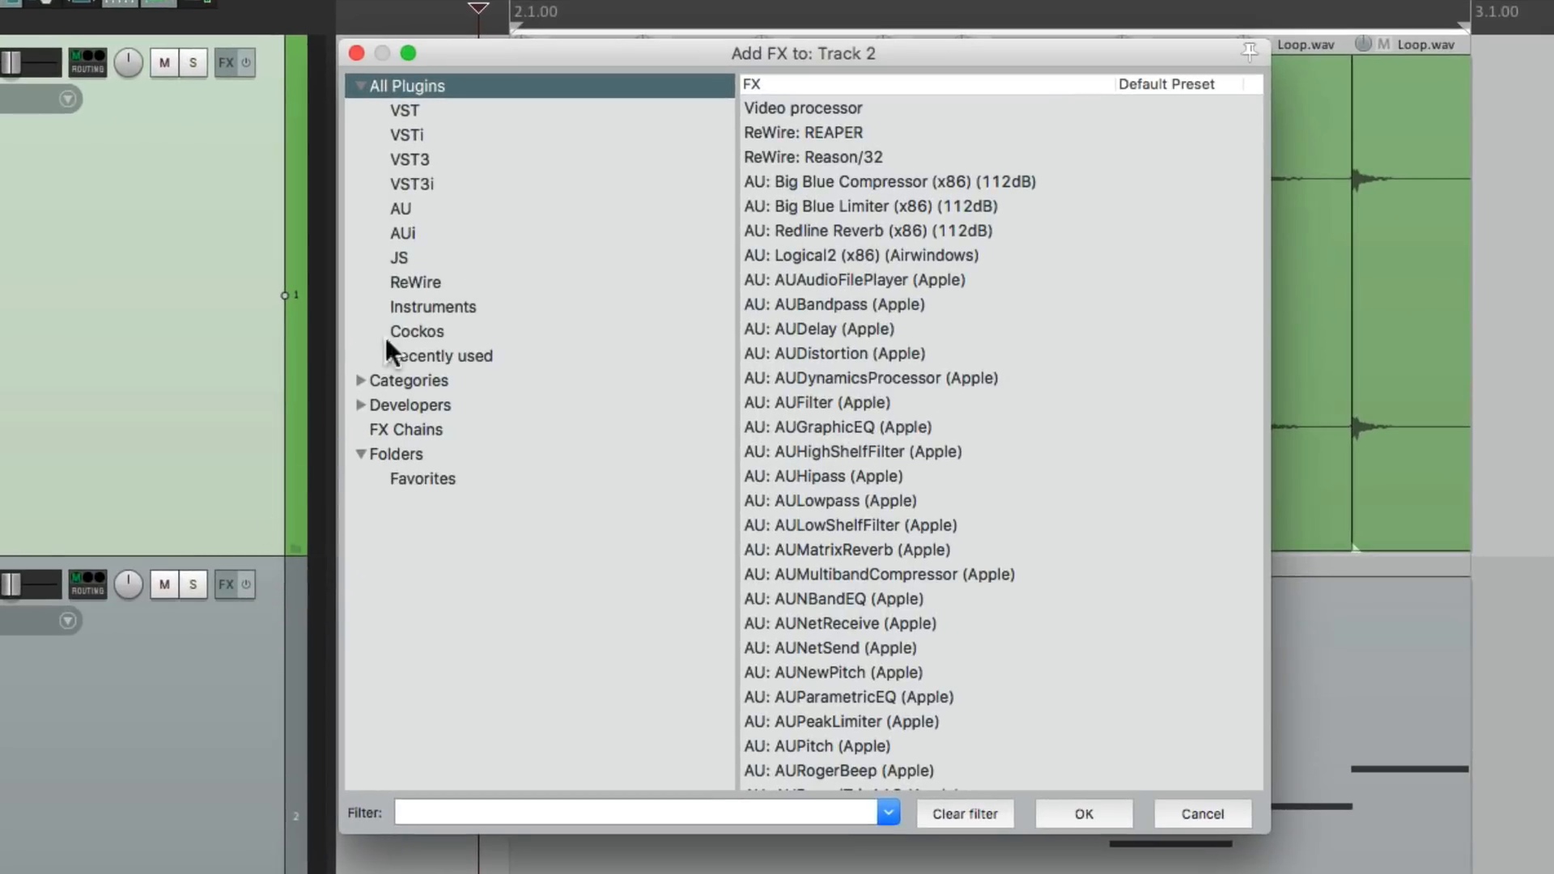
pyautogui.click(466, 314)
pyautogui.scroll(-1, 1025, 405)
pyautogui.click(991, 572)
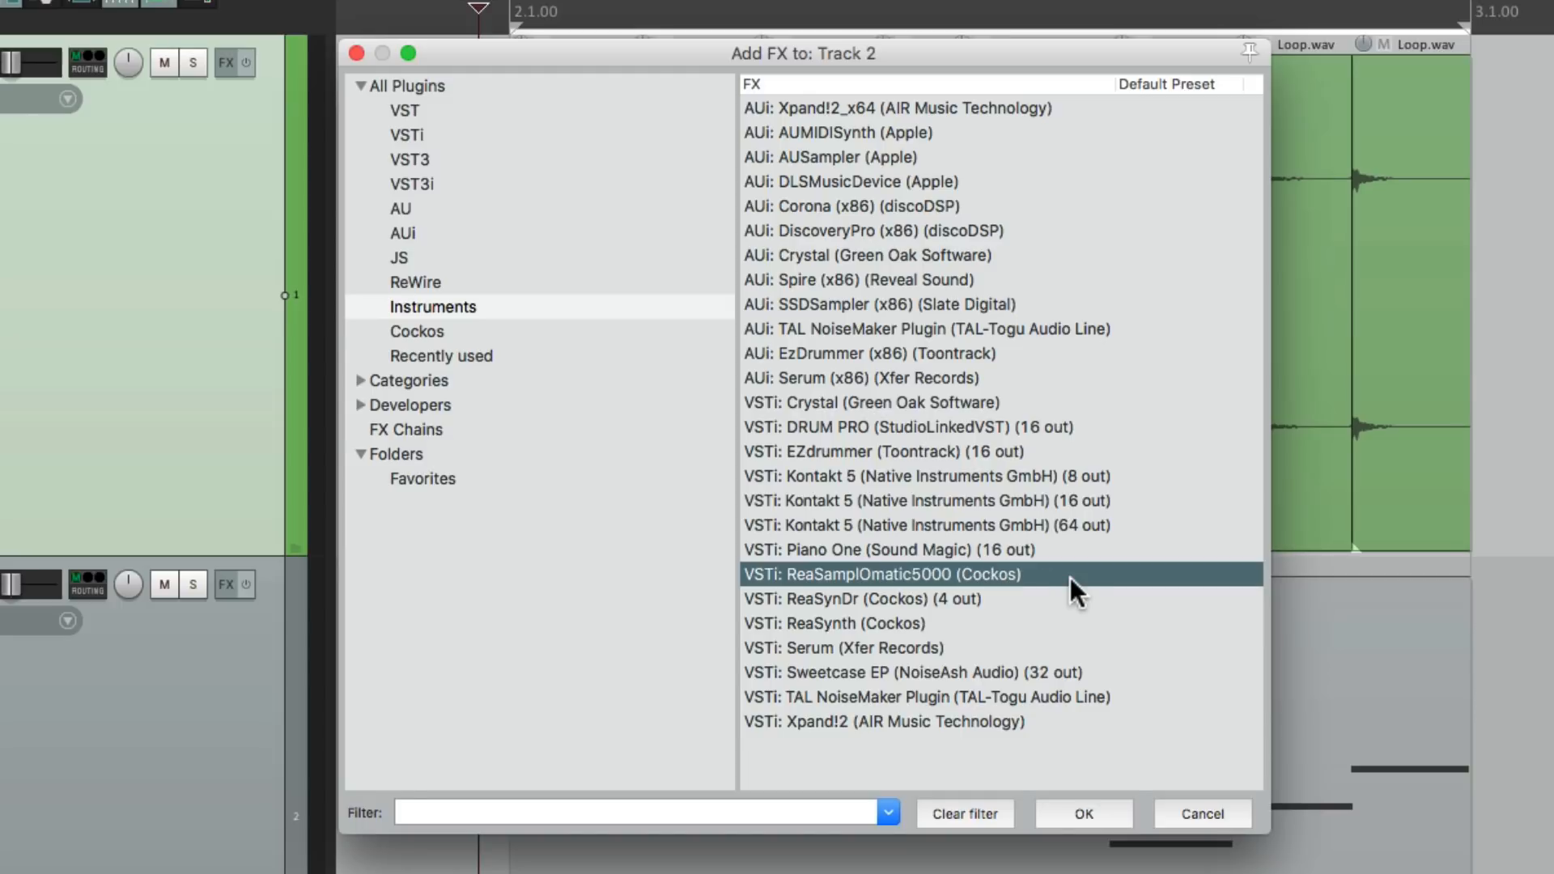
pyautogui.click(1066, 808)
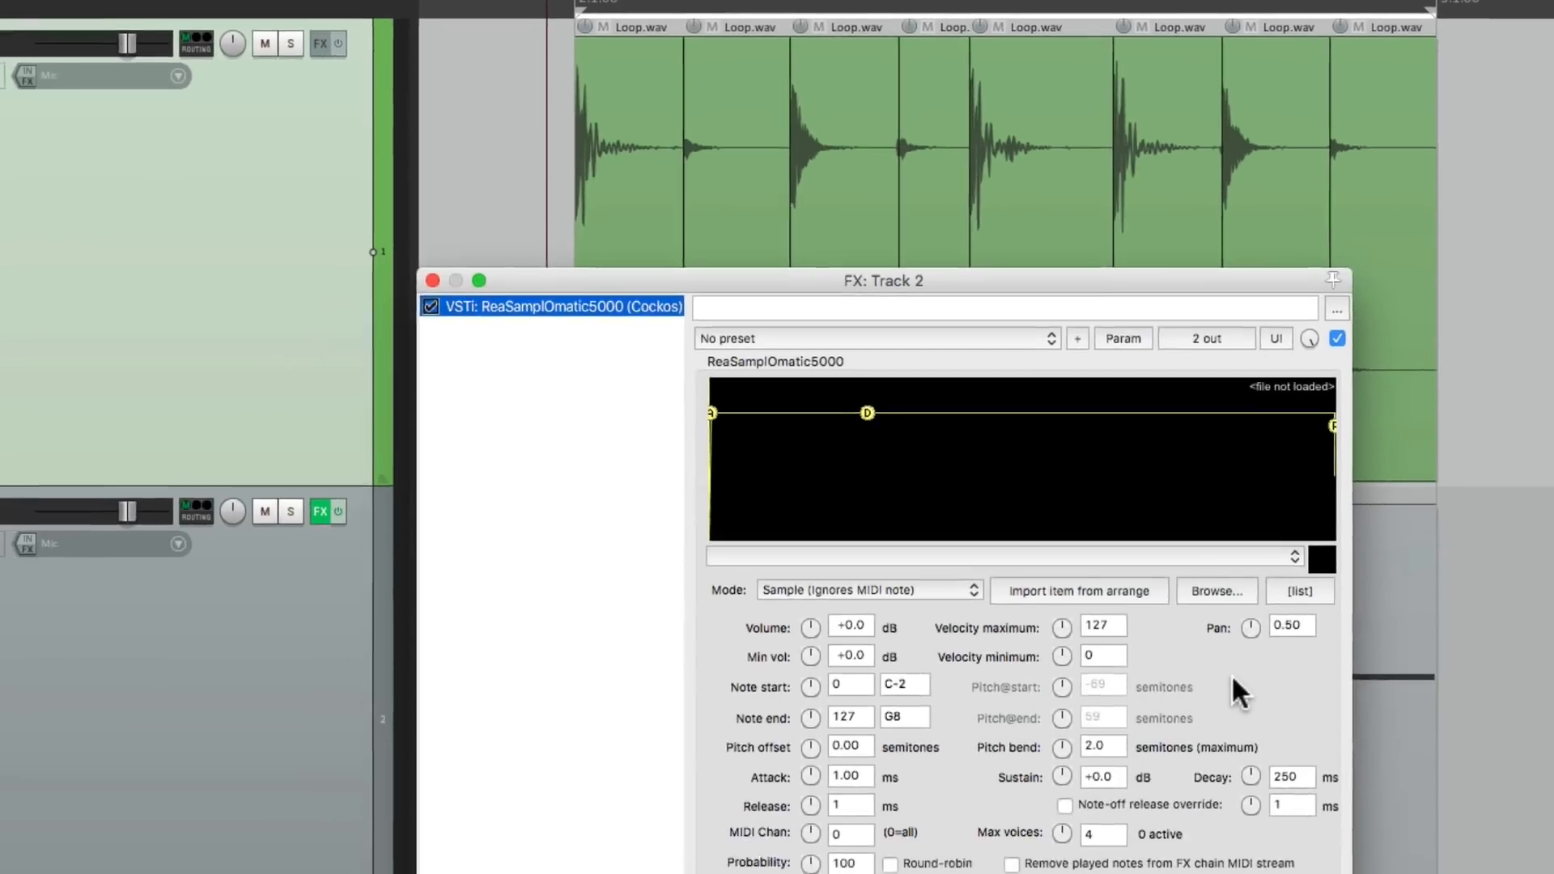
# Import the first Loop.wav slice from the arrangement into the sampler and preview its sound
pyautogui.click(653, 53)
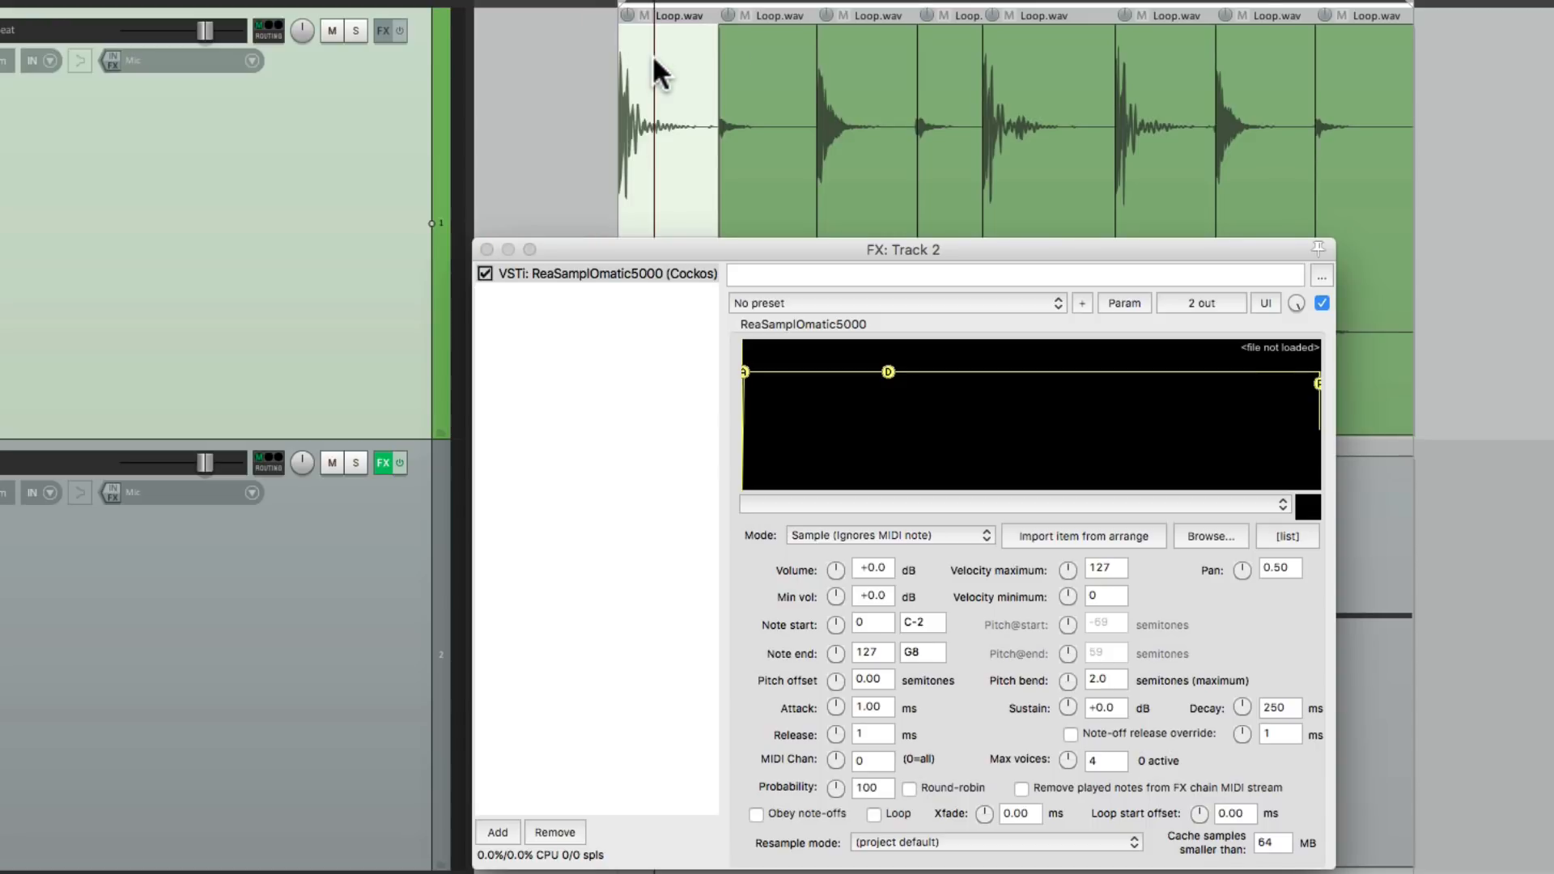
pyautogui.click(1104, 537)
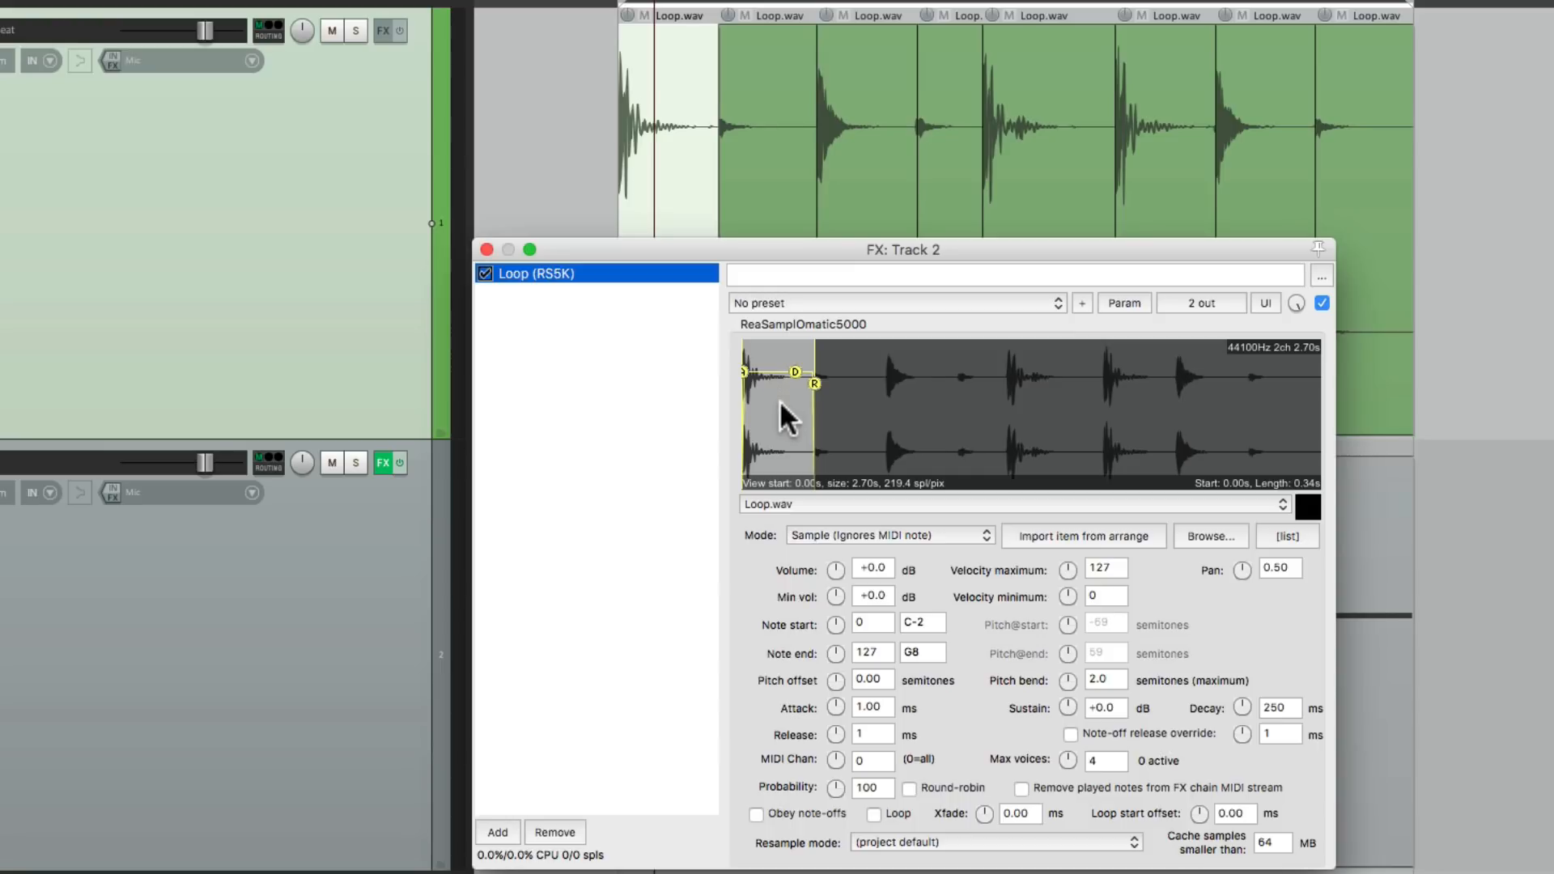
pyautogui.click(1308, 509)
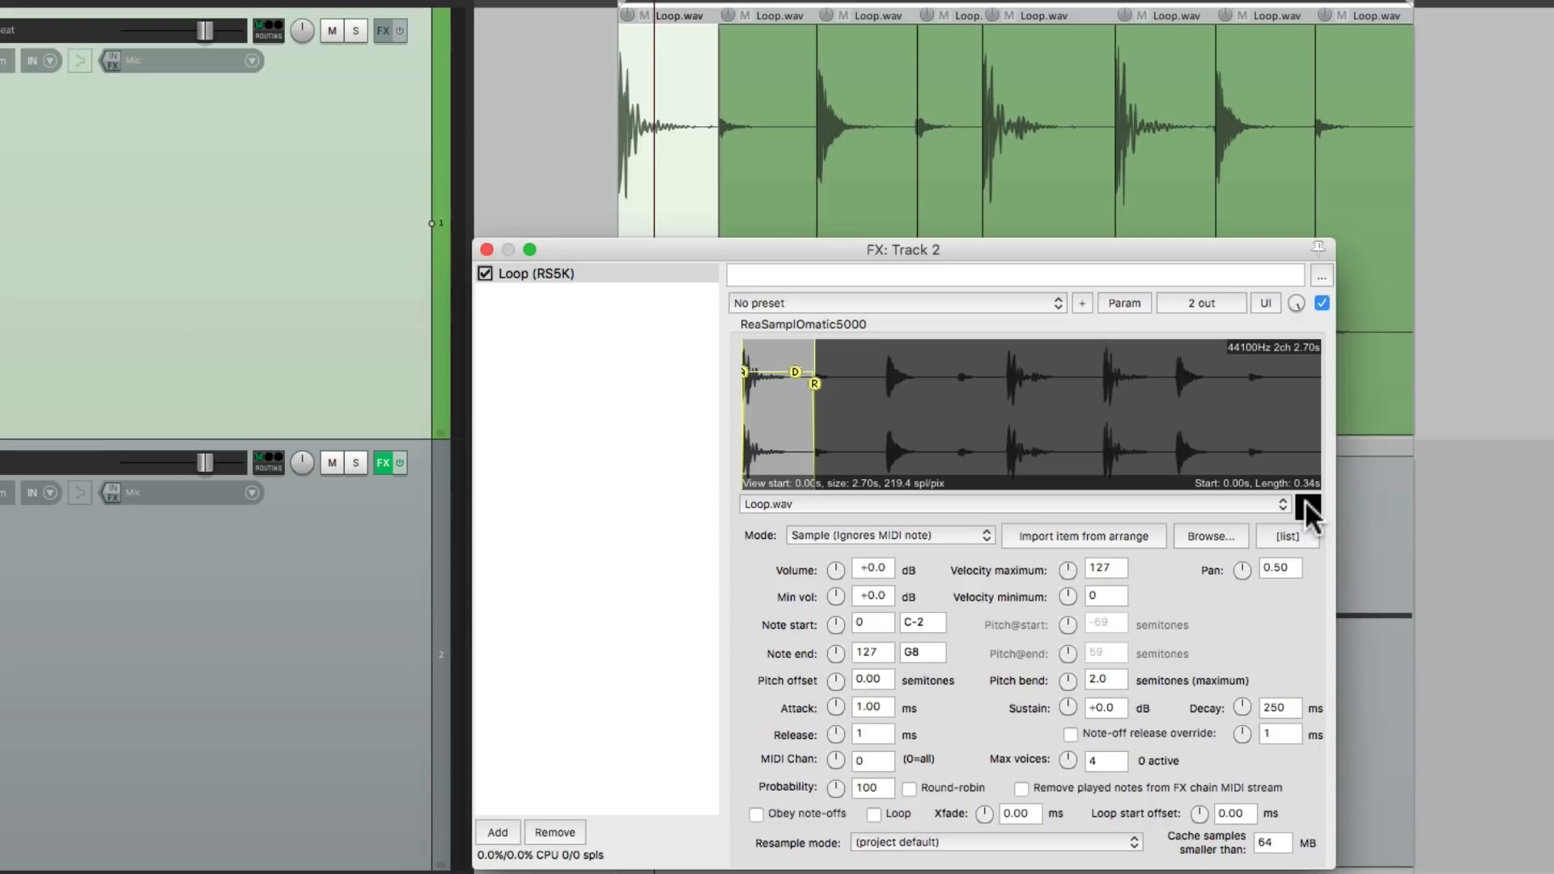
pyautogui.click(1307, 505)
# Set the sampler's release to 10 ms and preview the first slice
pyautogui.moveTo(834, 728); pyautogui.dragTo(834, 704)
pyautogui.click(1309, 507)
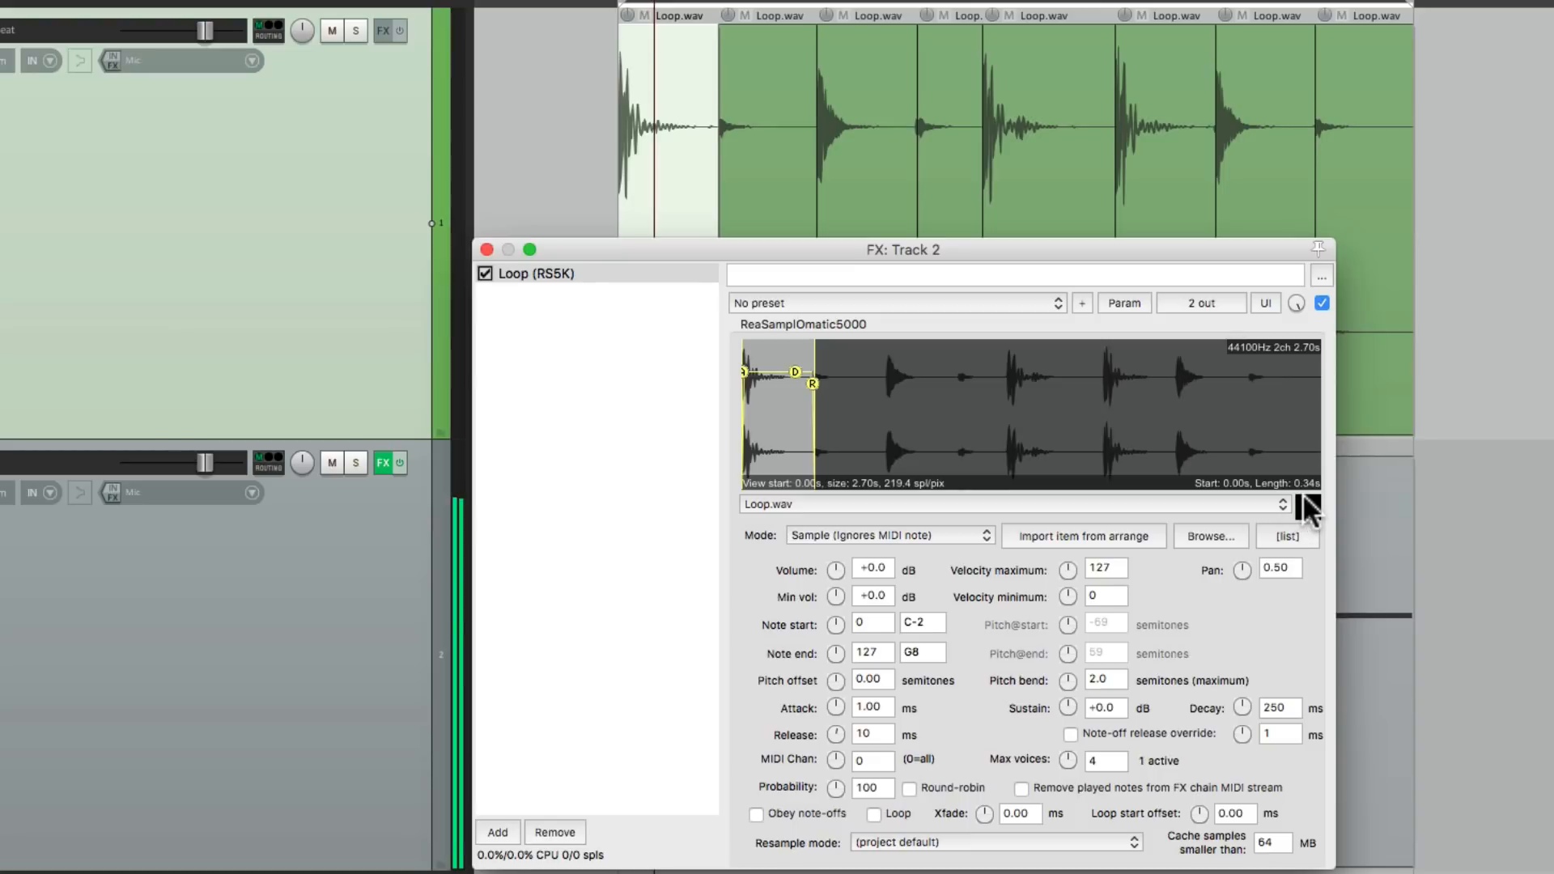
pyautogui.click(1309, 508)
pyautogui.click(1309, 507)
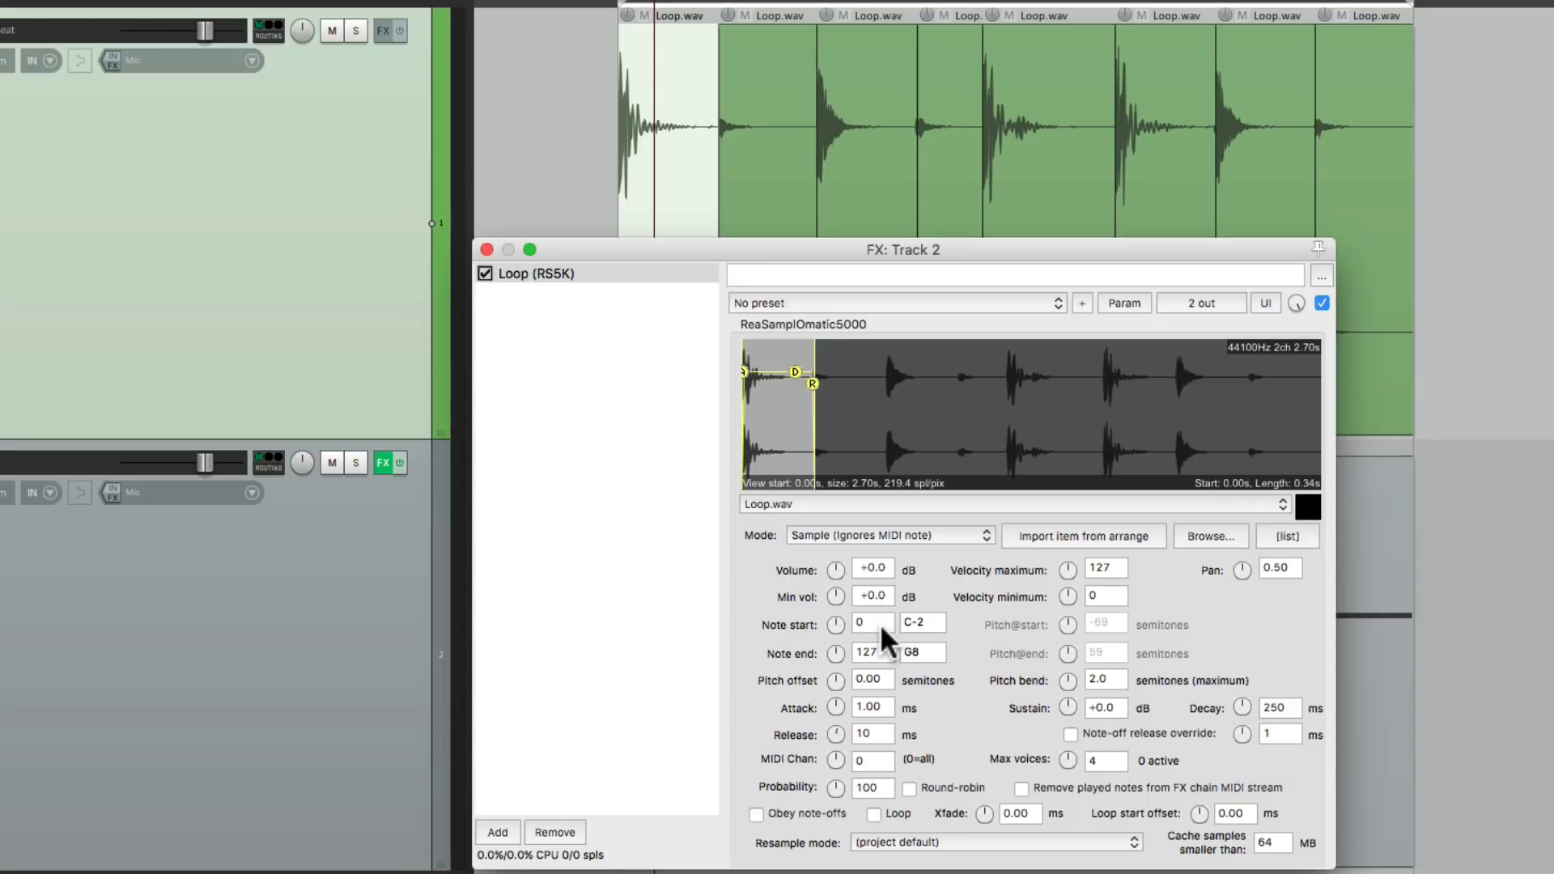
# Set the first sampler's Note end to 0 so it covers only note C-2
pyautogui.doubleClick(883, 649)
pyautogui.write('0')
pyautogui.press('Return')
# Duplicate the first sampler in the effects chain and import the second Loop.wav slice into the copy
pyautogui.click(622, 272)
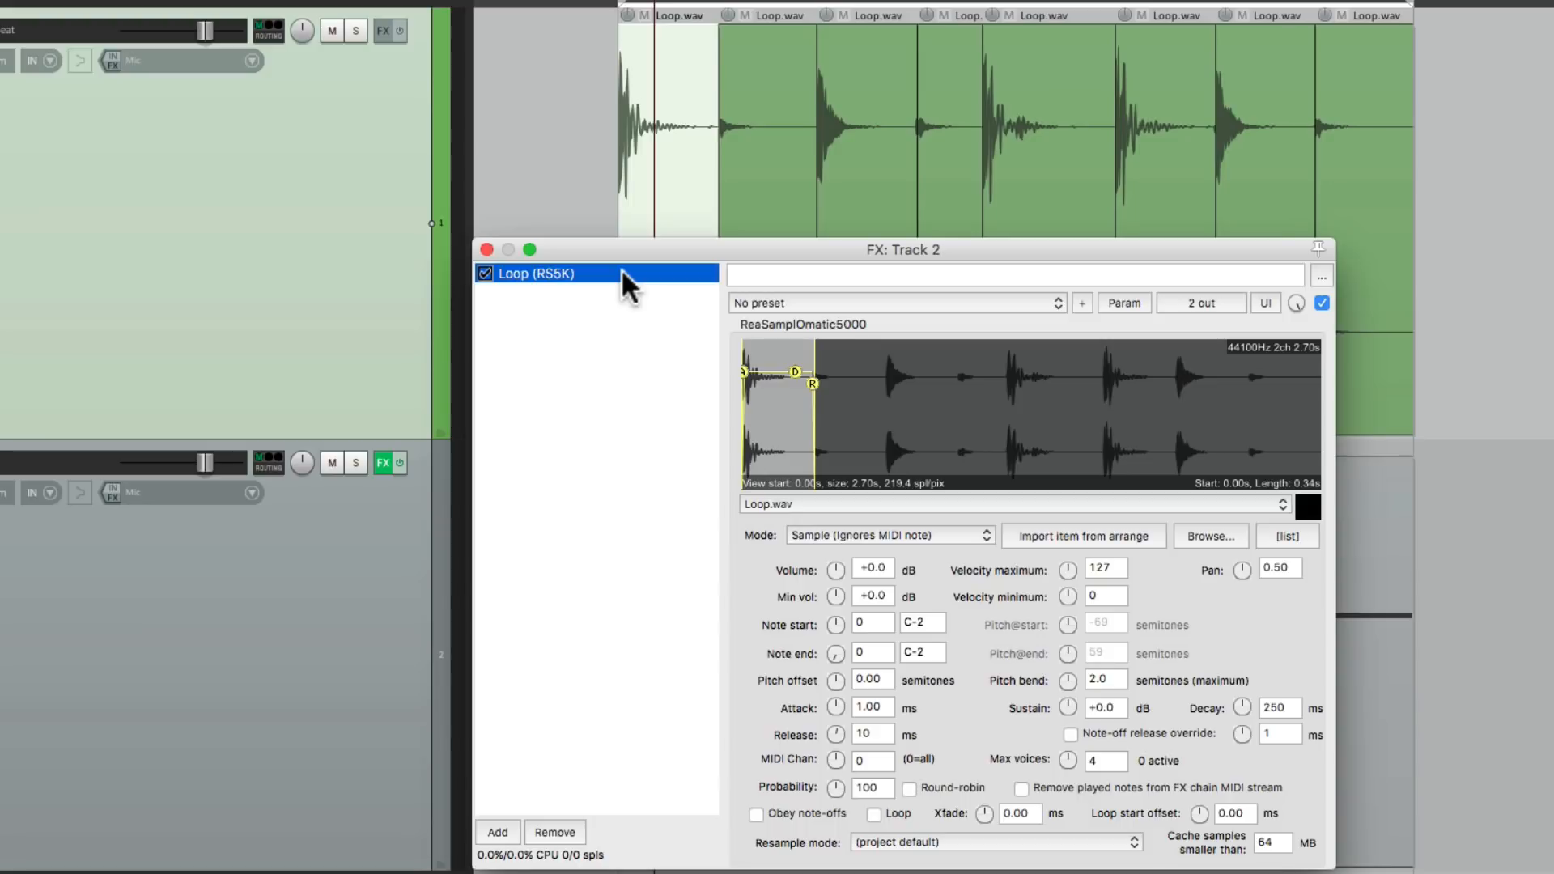
pyautogui.press('super+v')
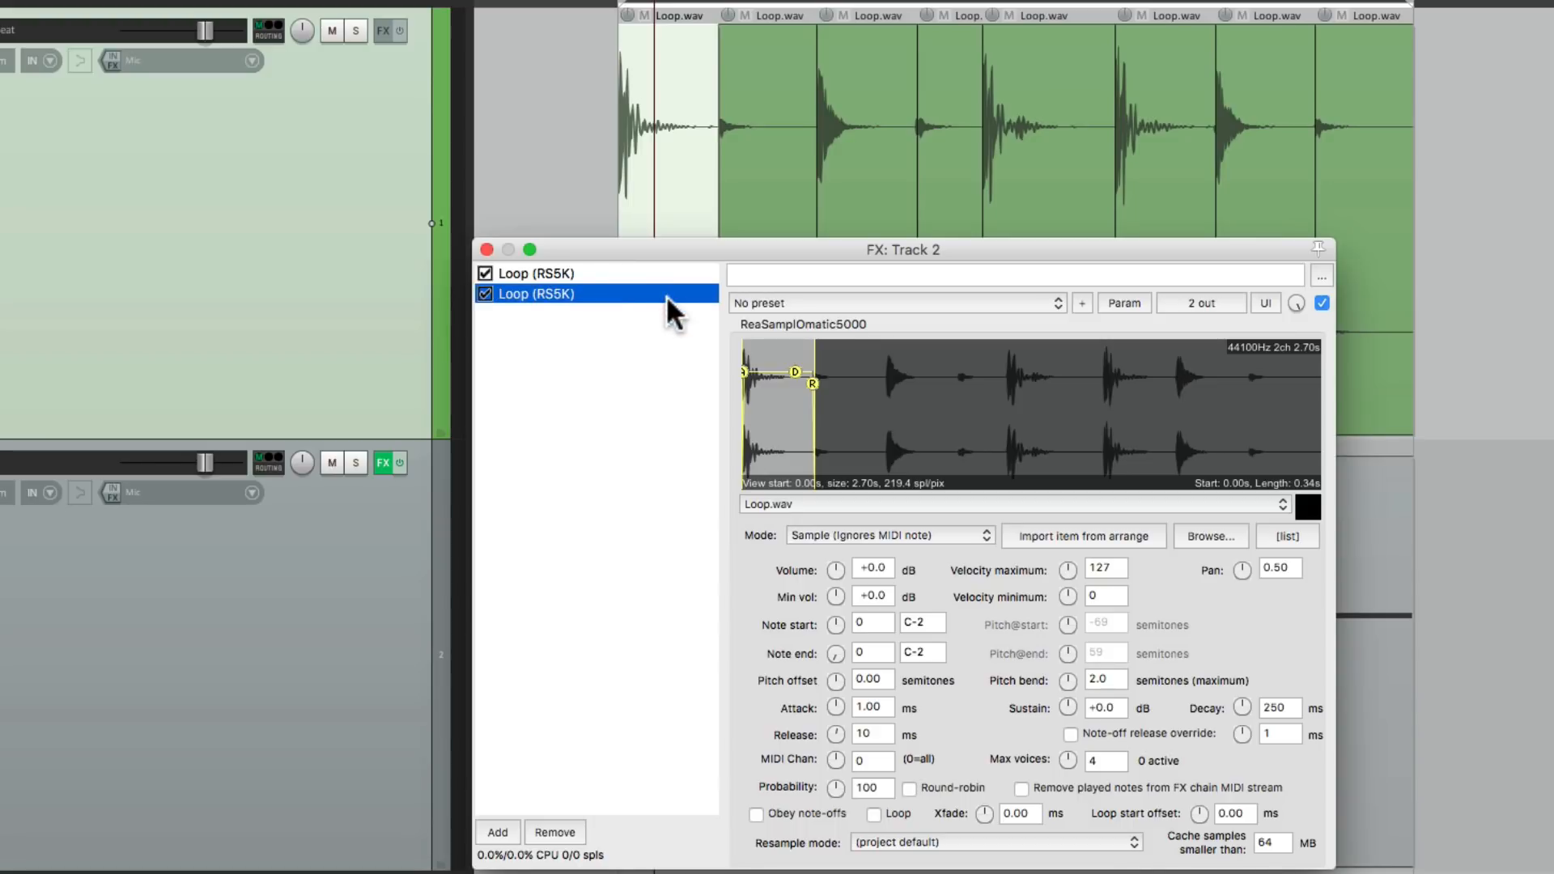
pyautogui.click(794, 106)
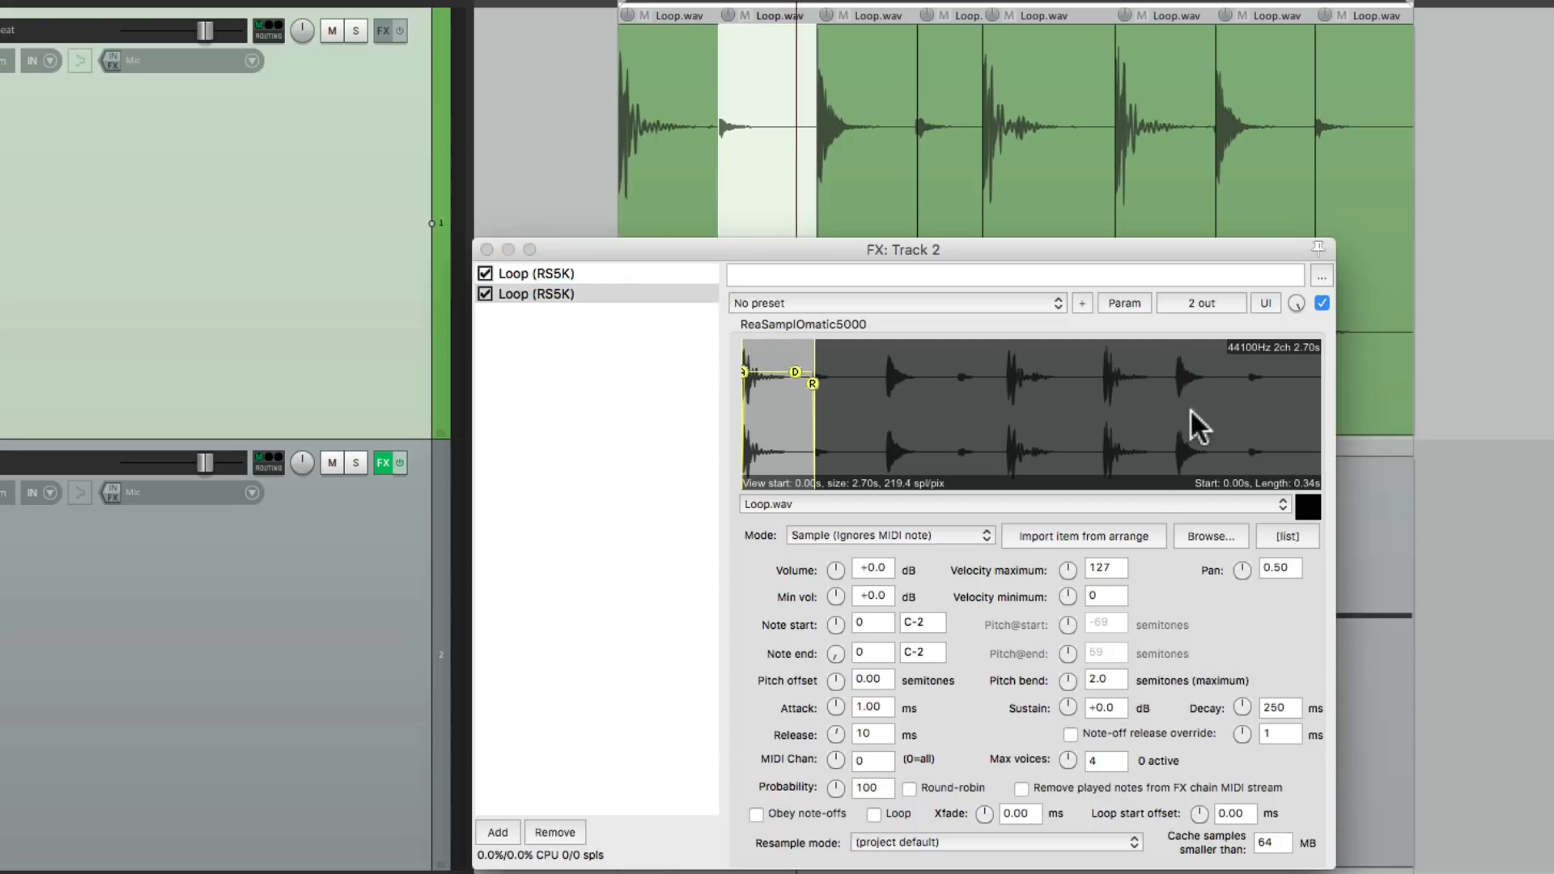
pyautogui.click(1071, 534)
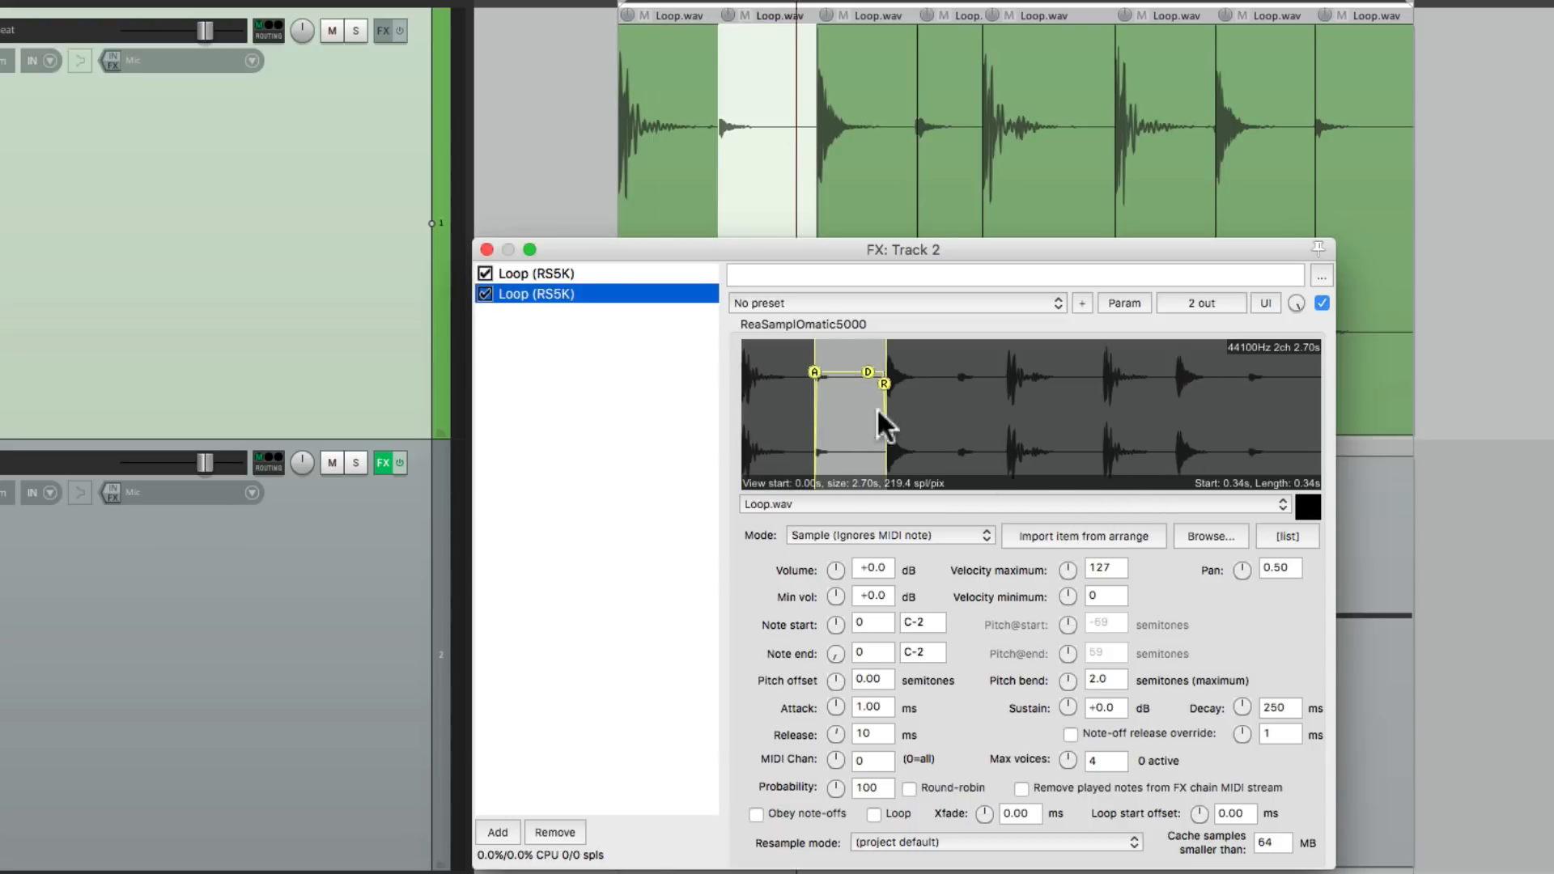
# Paste two more sampler copies, importing the third slice into one and the fourth slice into the other
pyautogui.press('super+v')
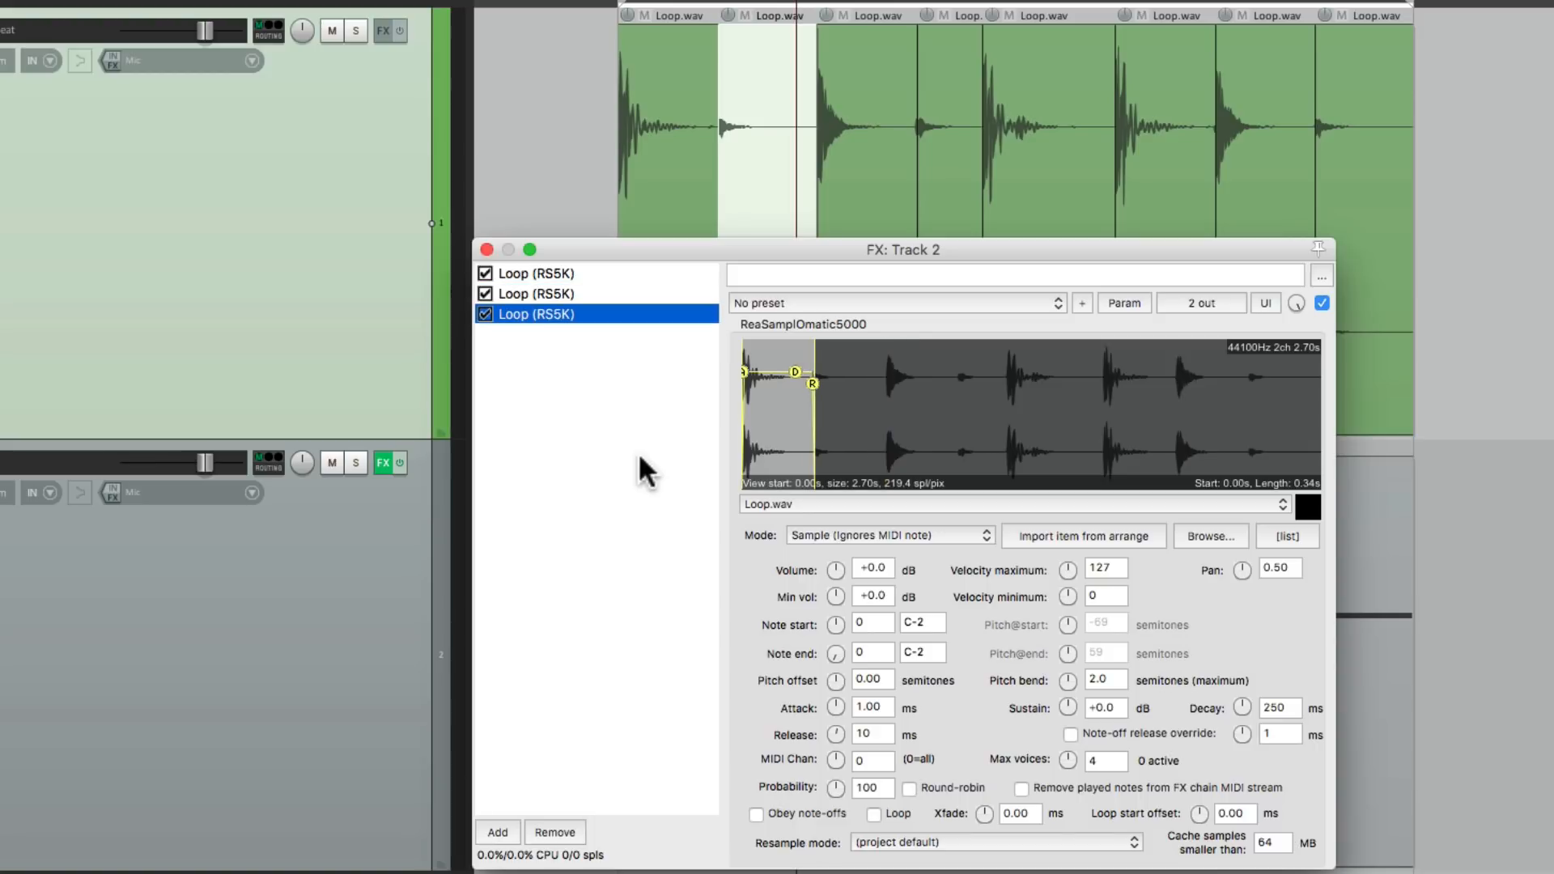
pyautogui.click(865, 40)
pyautogui.click(1062, 536)
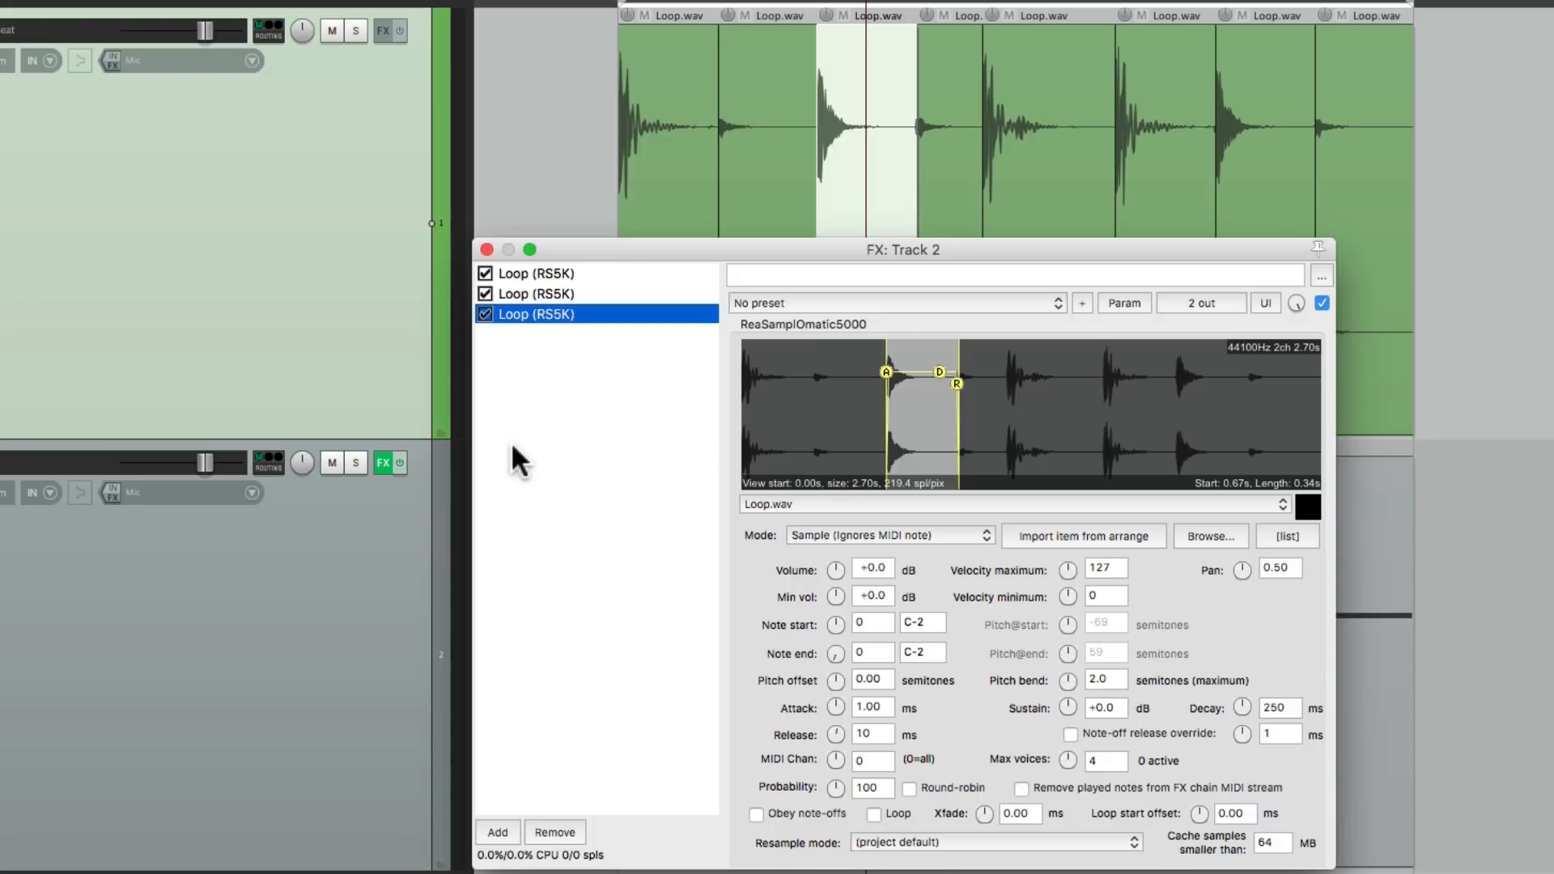
pyautogui.press('super+v')
pyautogui.click(946, 195)
pyautogui.click(1085, 533)
# Paste a fifth and a sixth sampler and import the fifth and sixth slices into them respectively
pyautogui.press('super+v')
pyautogui.click(1017, 194)
pyautogui.click(1082, 531)
pyautogui.press('super+v')
pyautogui.click(1150, 198)
pyautogui.click(1096, 528)
# Paste the last two samplers and load them with the seventh and eighth slices of the loop
pyautogui.press('super+v')
pyautogui.click(1240, 202)
pyautogui.click(1120, 531)
pyautogui.press('super+v')
pyautogui.click(1339, 185)
pyautogui.click(1085, 536)
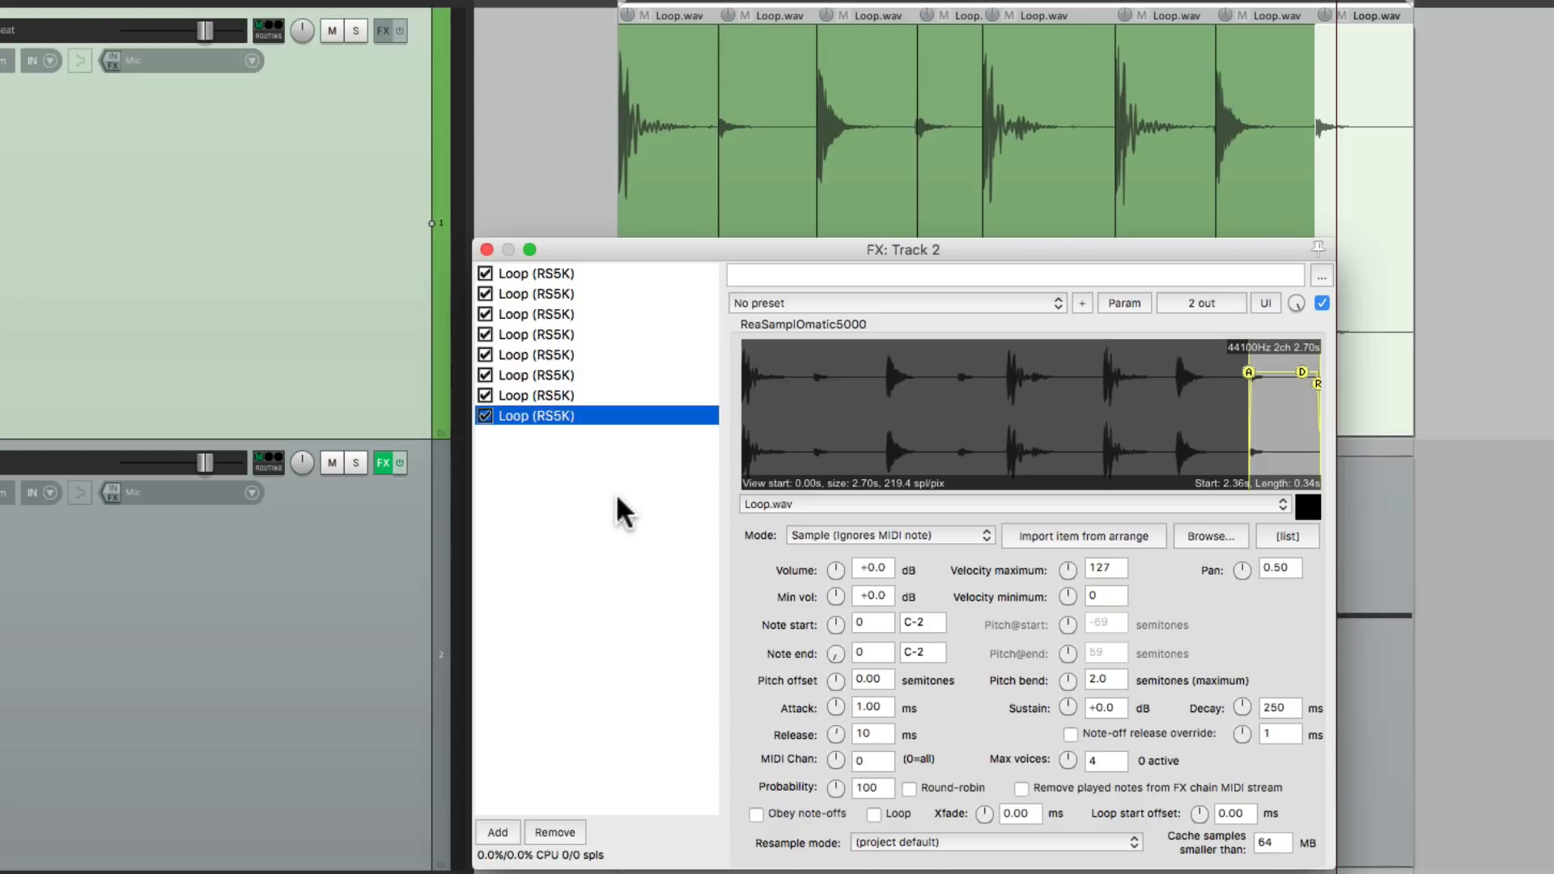
# Set Note start and Note end to 1 on the second sampler in the chain
pyautogui.click(616, 272)
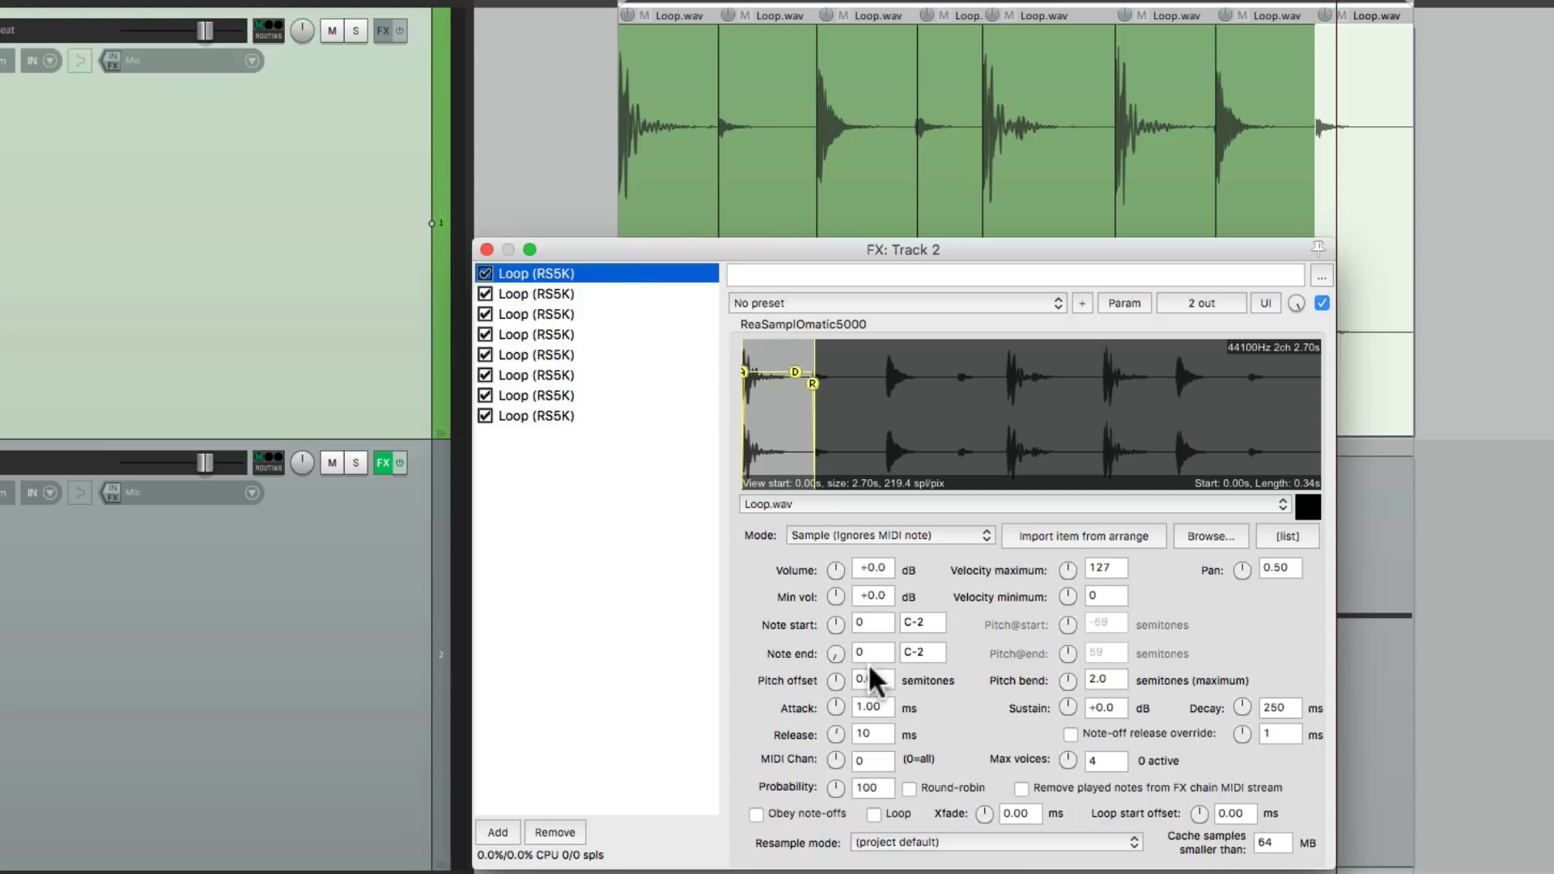
pyautogui.click(642, 294)
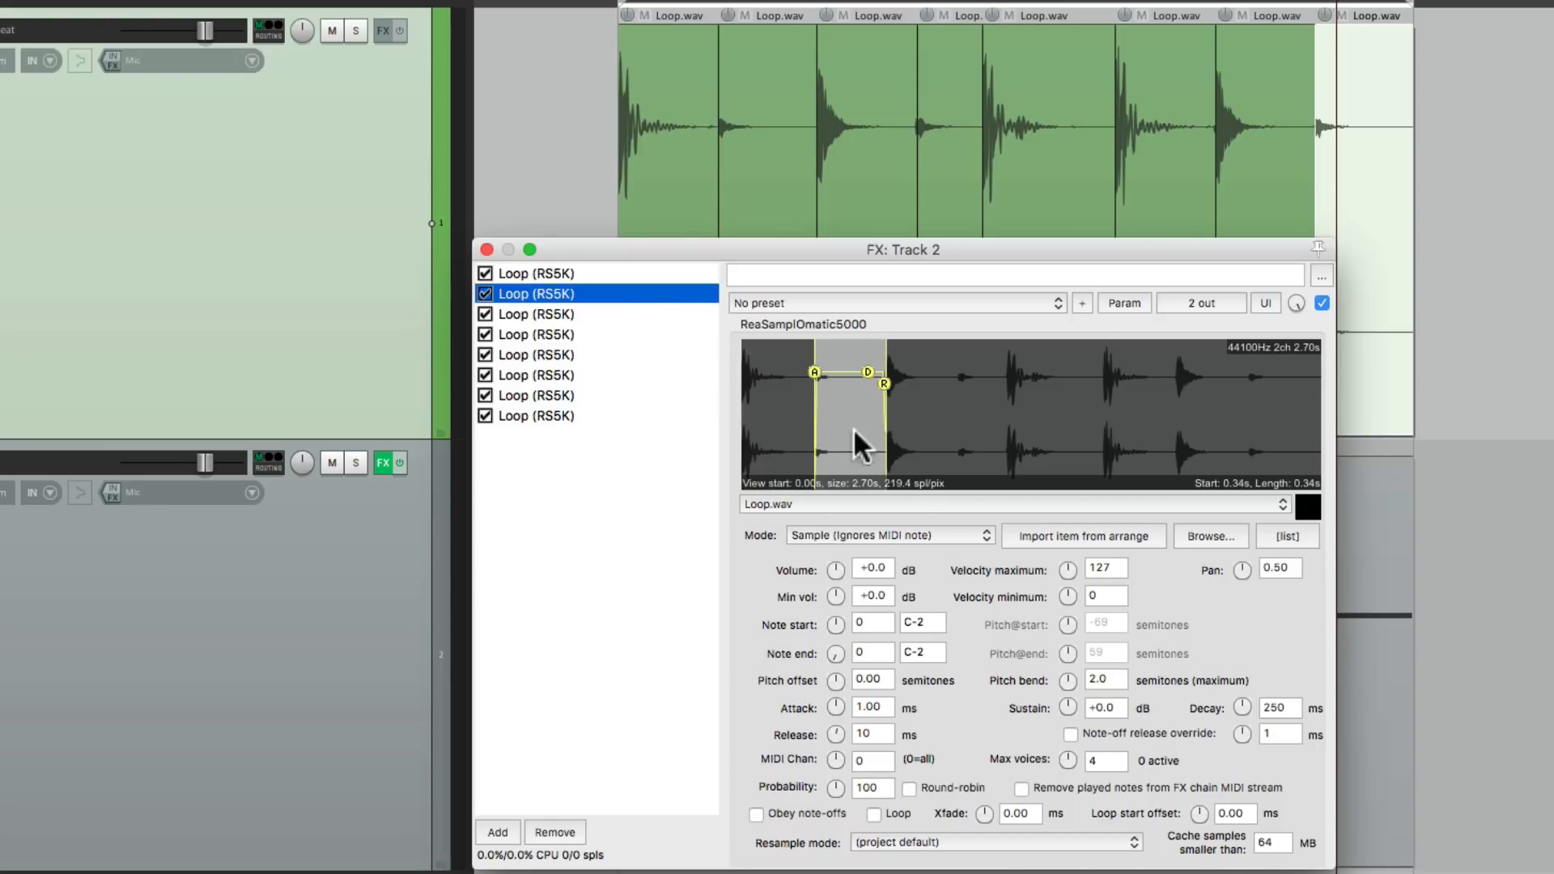
pyautogui.click(880, 625)
pyautogui.click(875, 651)
pyautogui.write('1')
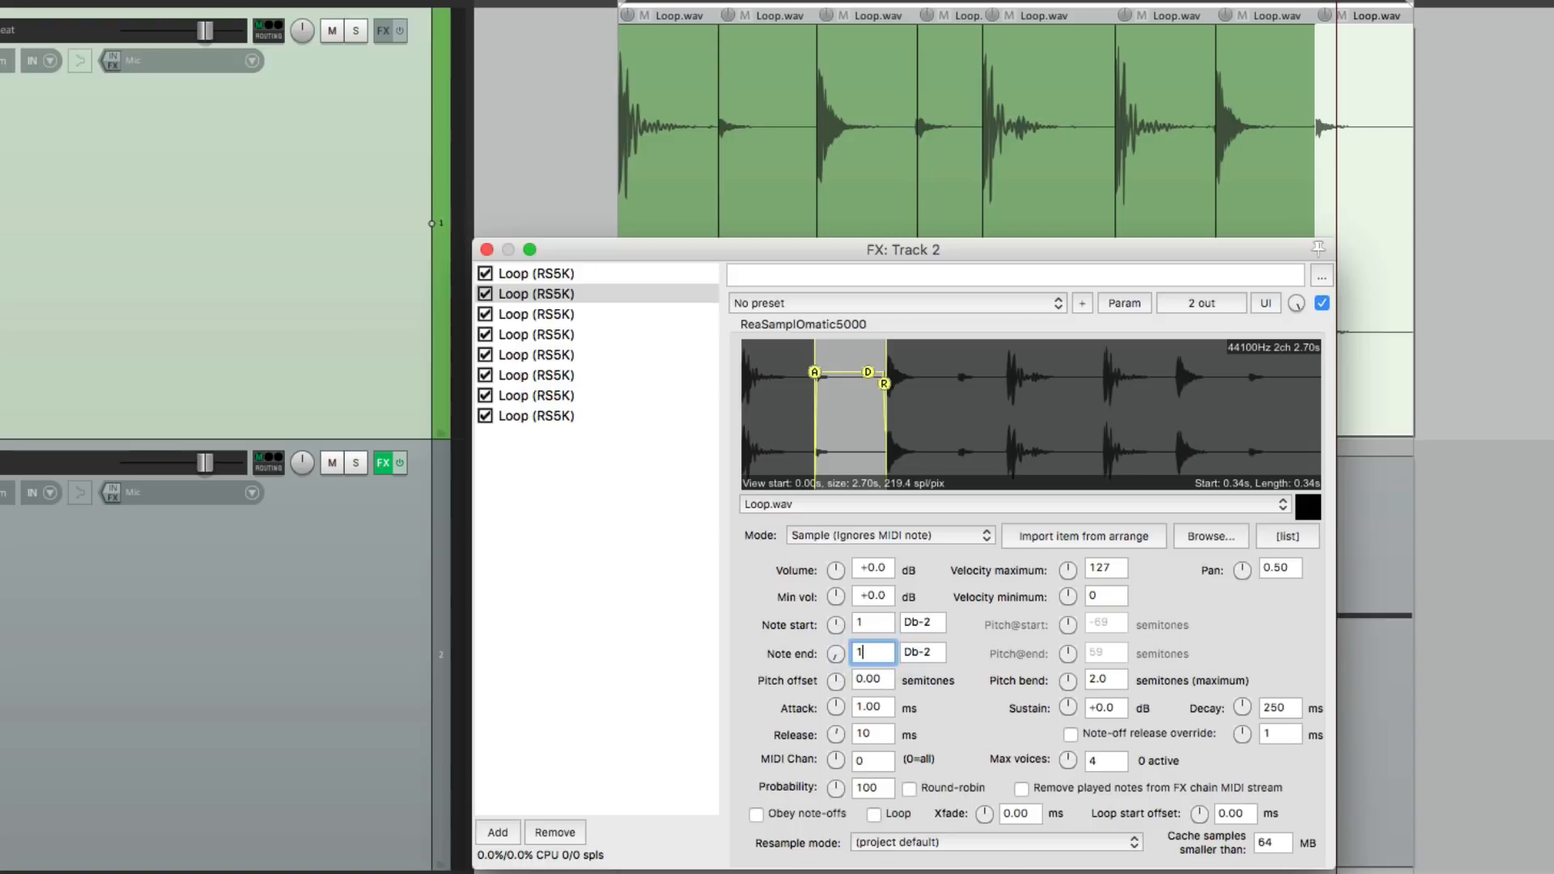
# Set Note start and Note end to 2 on the third sampler and to 3 on the fourth
pyautogui.click(657, 316)
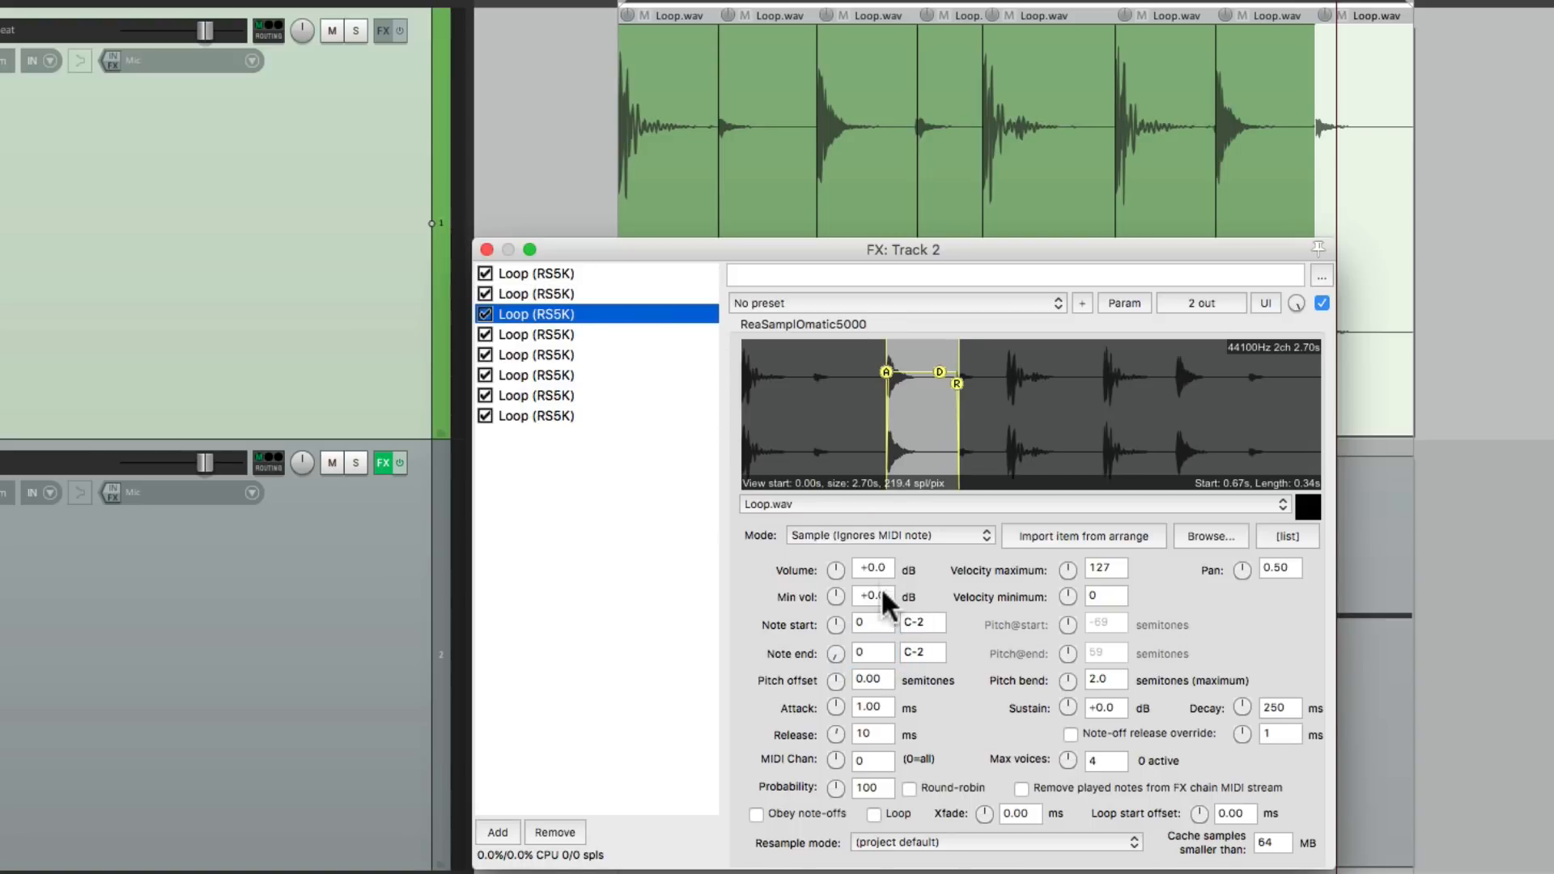
pyautogui.click(881, 624)
pyautogui.write('2')
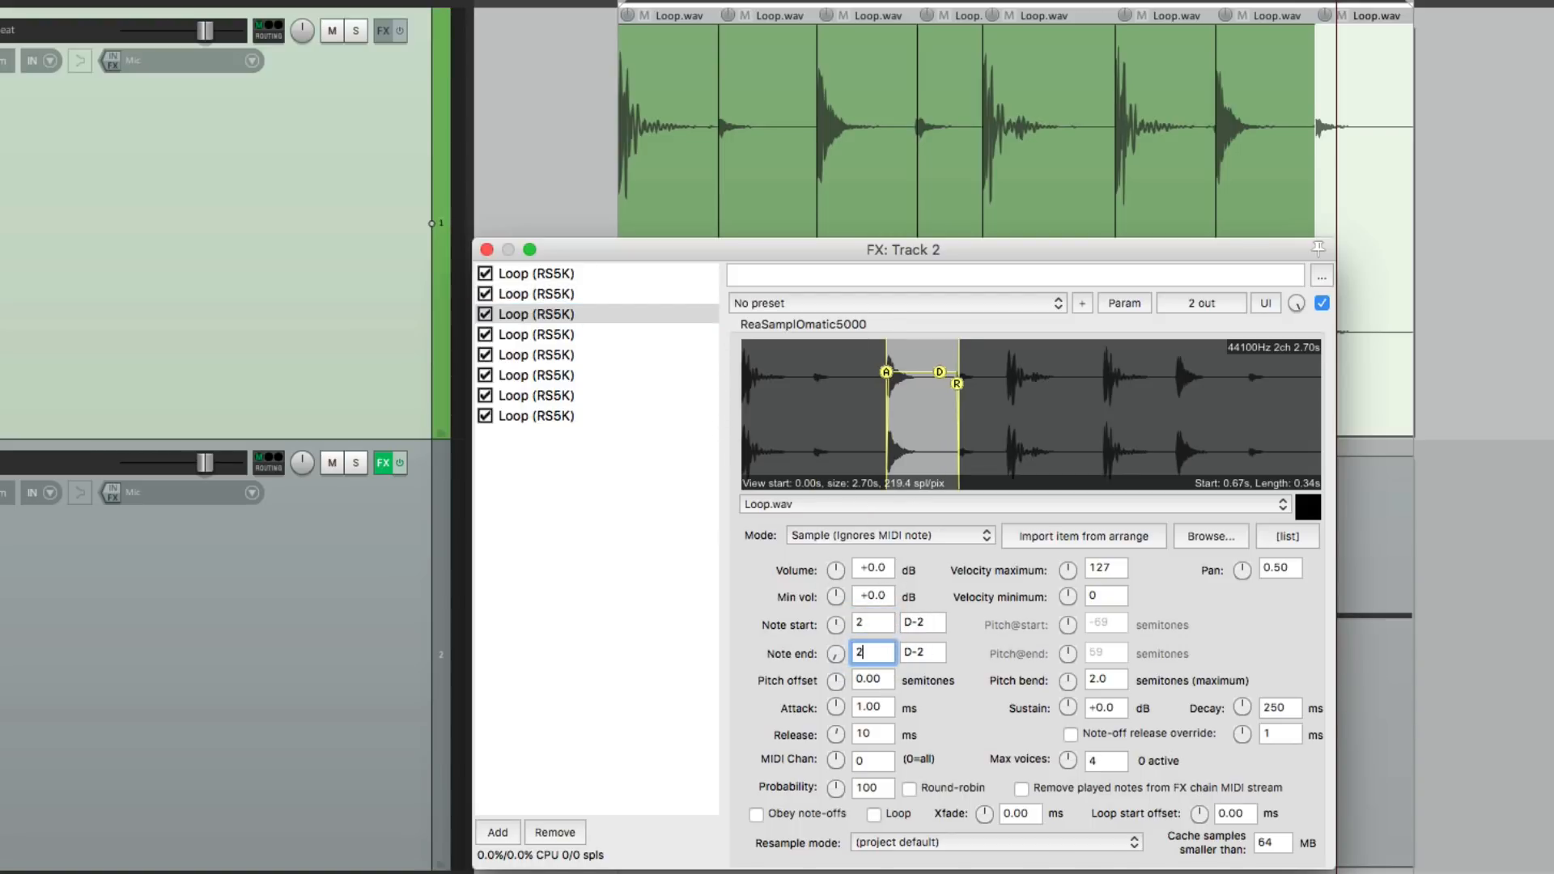
pyautogui.click(595, 335)
pyautogui.doubleClick(875, 622)
pyautogui.write('3')
pyautogui.press('Tab')
pyautogui.write('3')
# Set Note start and Note end to 4 on the fifth sampler and to 5 on the sixth
pyautogui.click(595, 355)
pyautogui.doubleClick(870, 620)
pyautogui.write('4')
pyautogui.doubleClick(881, 623)
pyautogui.write('5')
pyautogui.press('Tab')
pyautogui.write('5')
# Set Note start and Note end to 6 on the seventh sampler and to 7 on the eighth
pyautogui.click(595, 396)
pyautogui.doubleClick(881, 622)
pyautogui.write('6')
pyautogui.press('Tab')
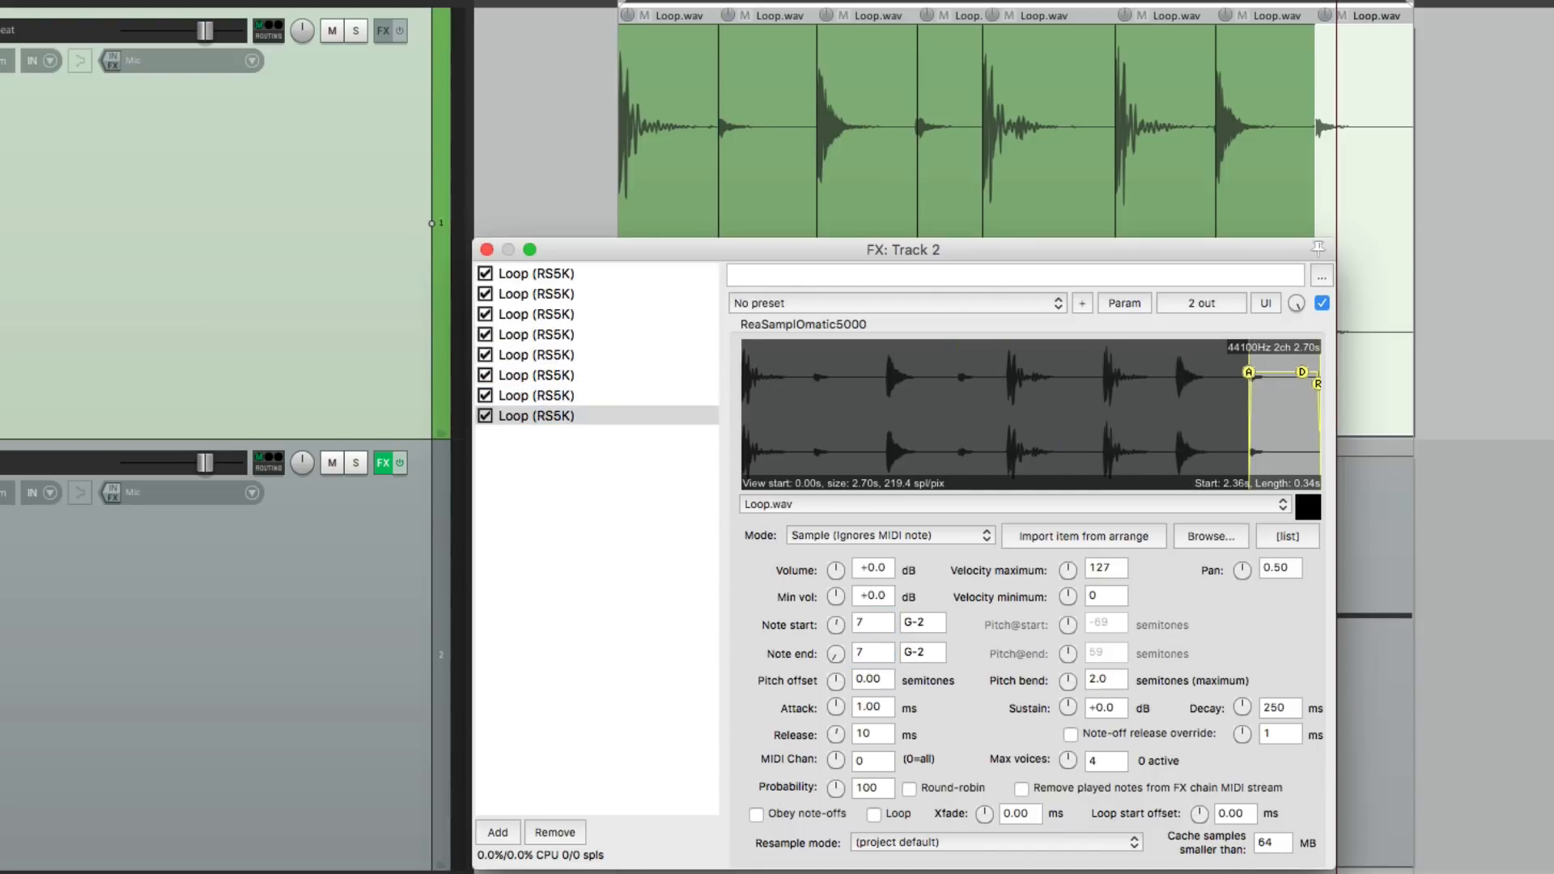
# Close track 2's effects window and mute the Drum Beat track
pyautogui.click(487, 250)
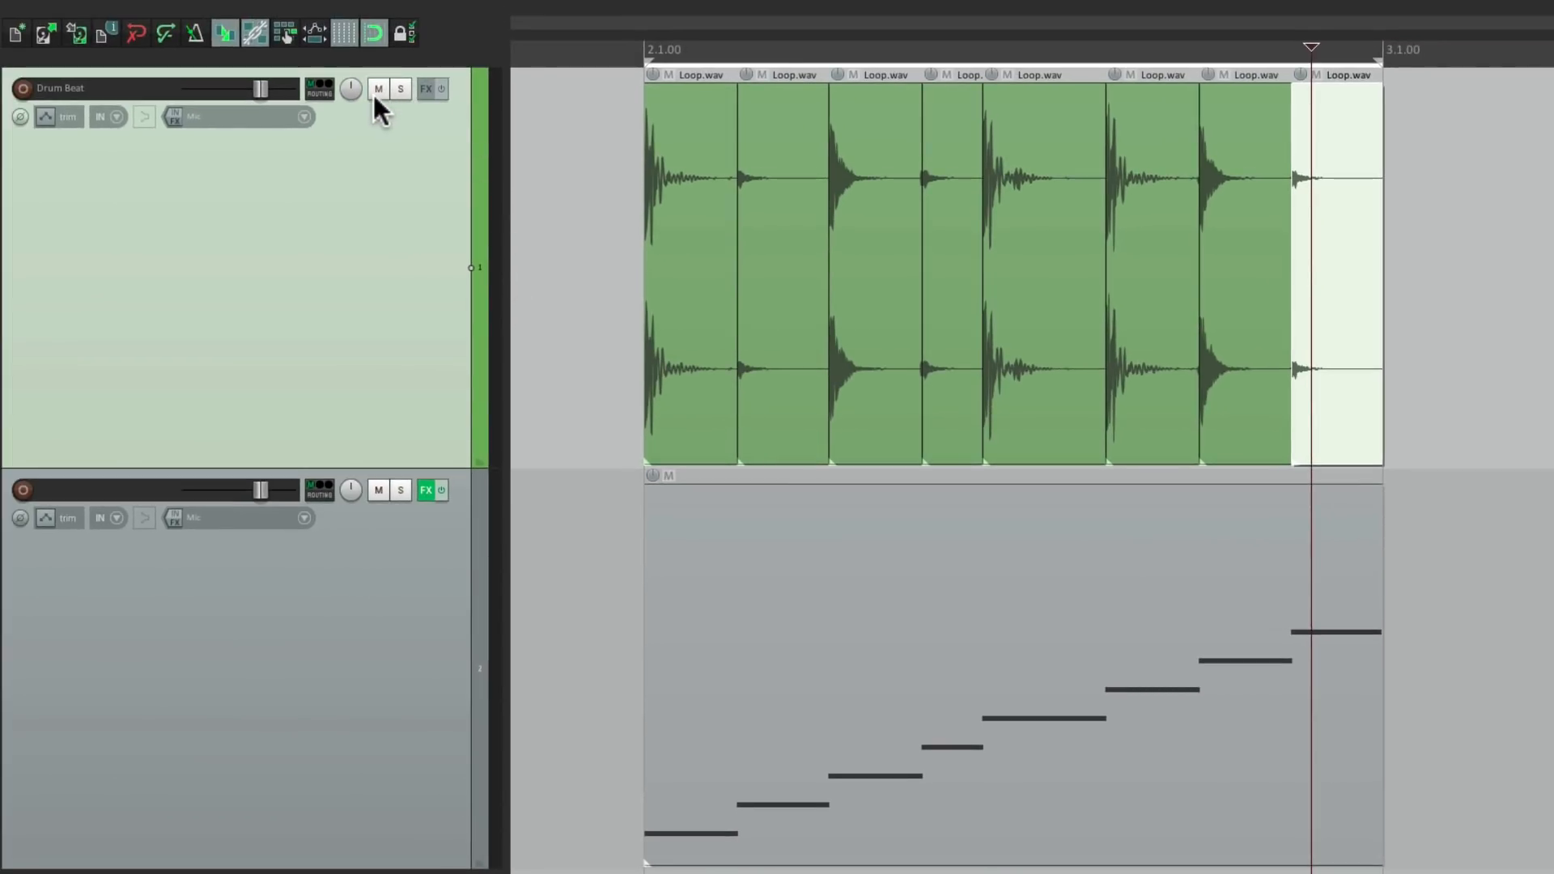
pyautogui.click(378, 90)
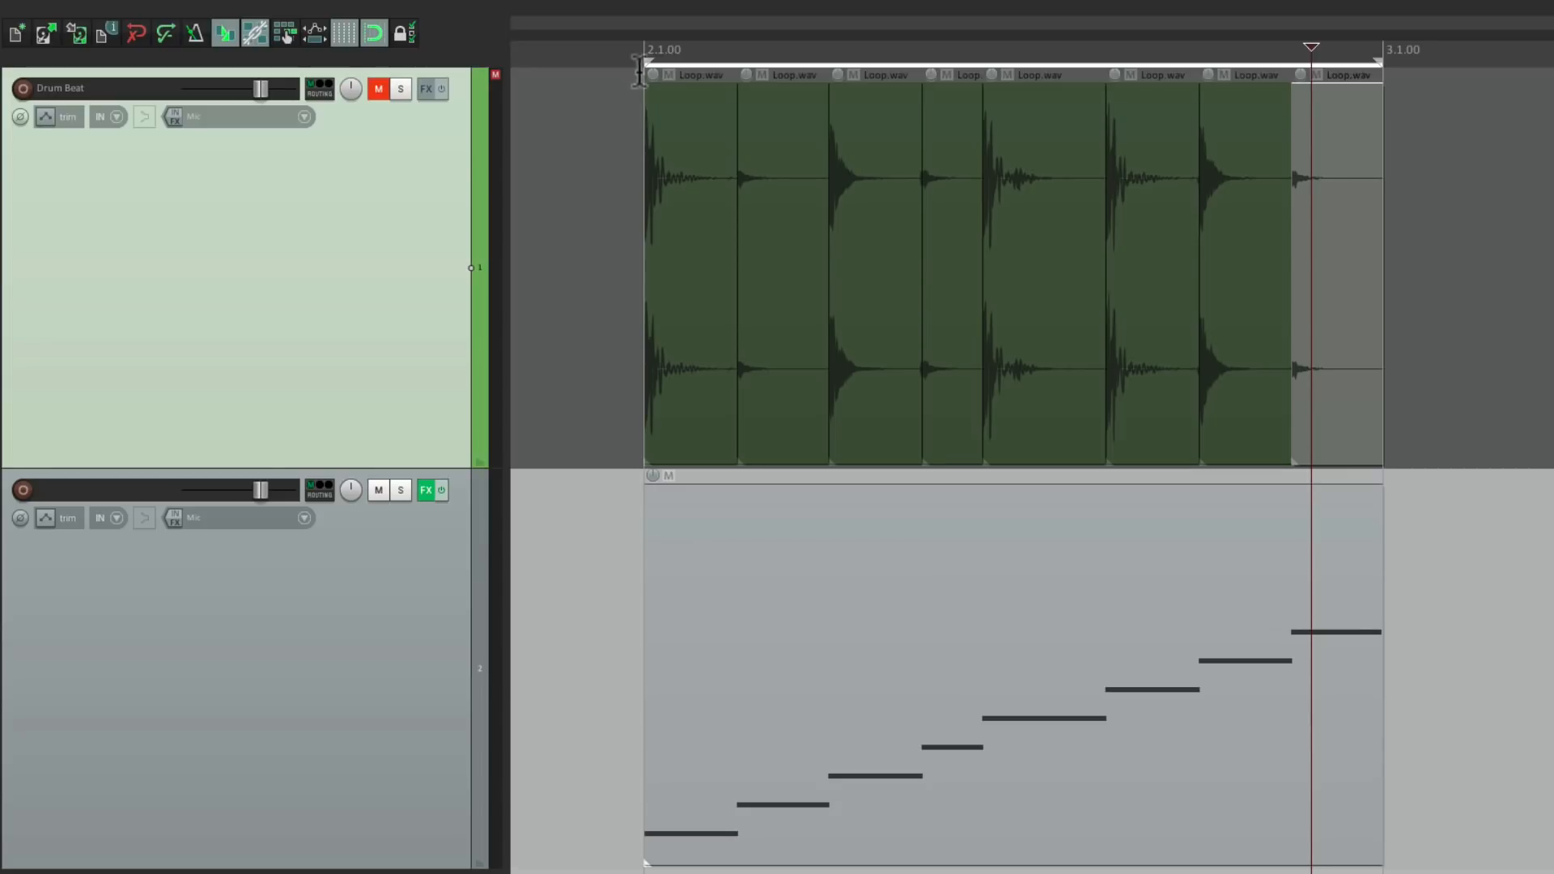
# Play the loop from the start of bar 2 to hear the MIDI-triggered slices on track 2
pyautogui.click(640, 40)
pyautogui.press('space')
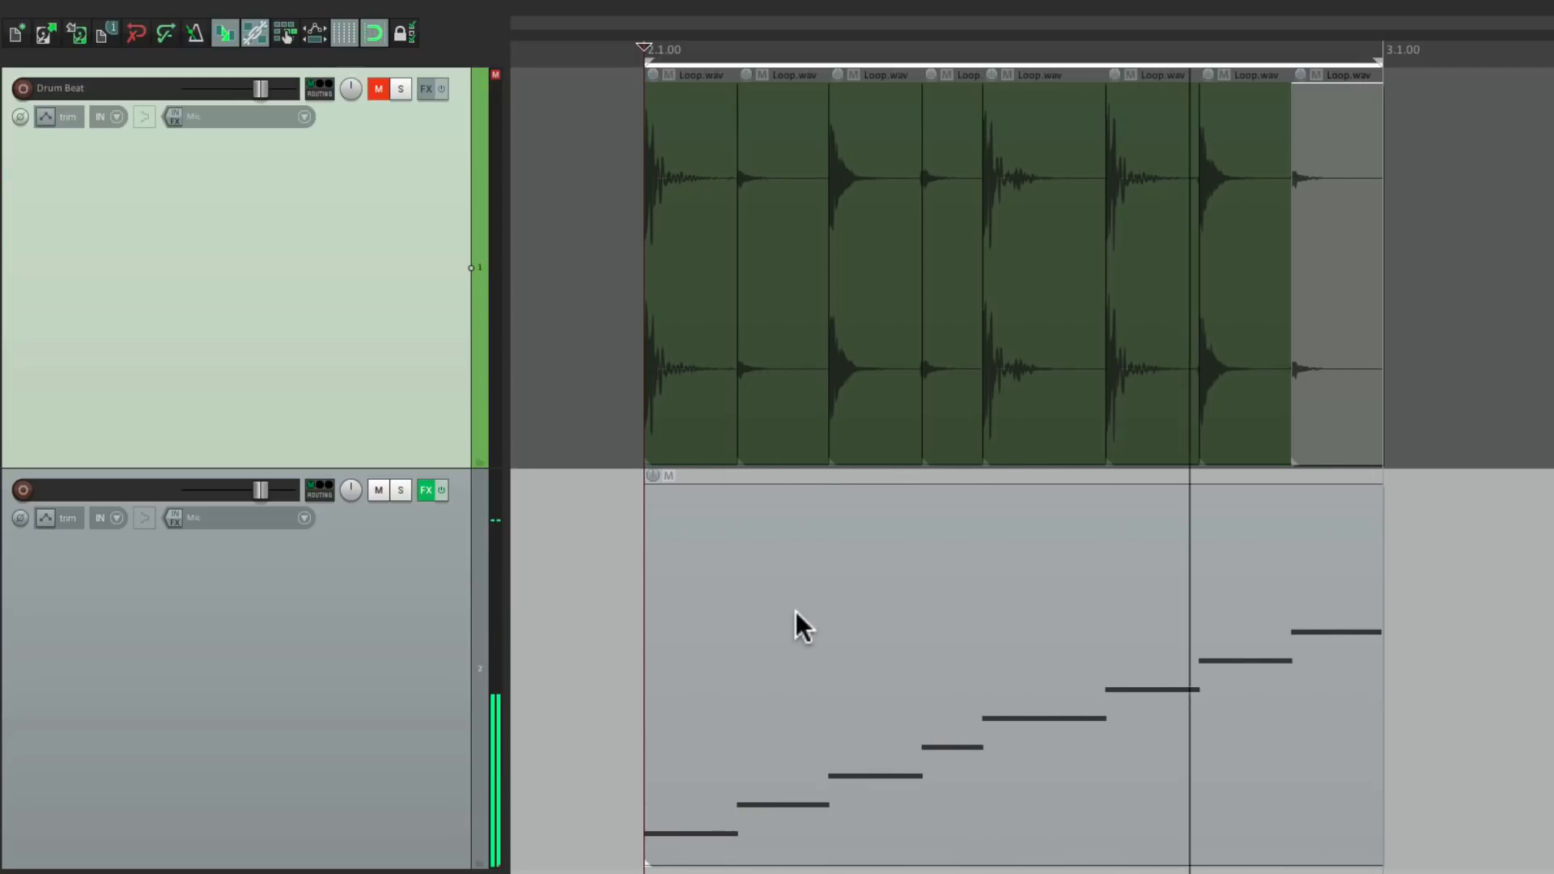
pyautogui.press('space')
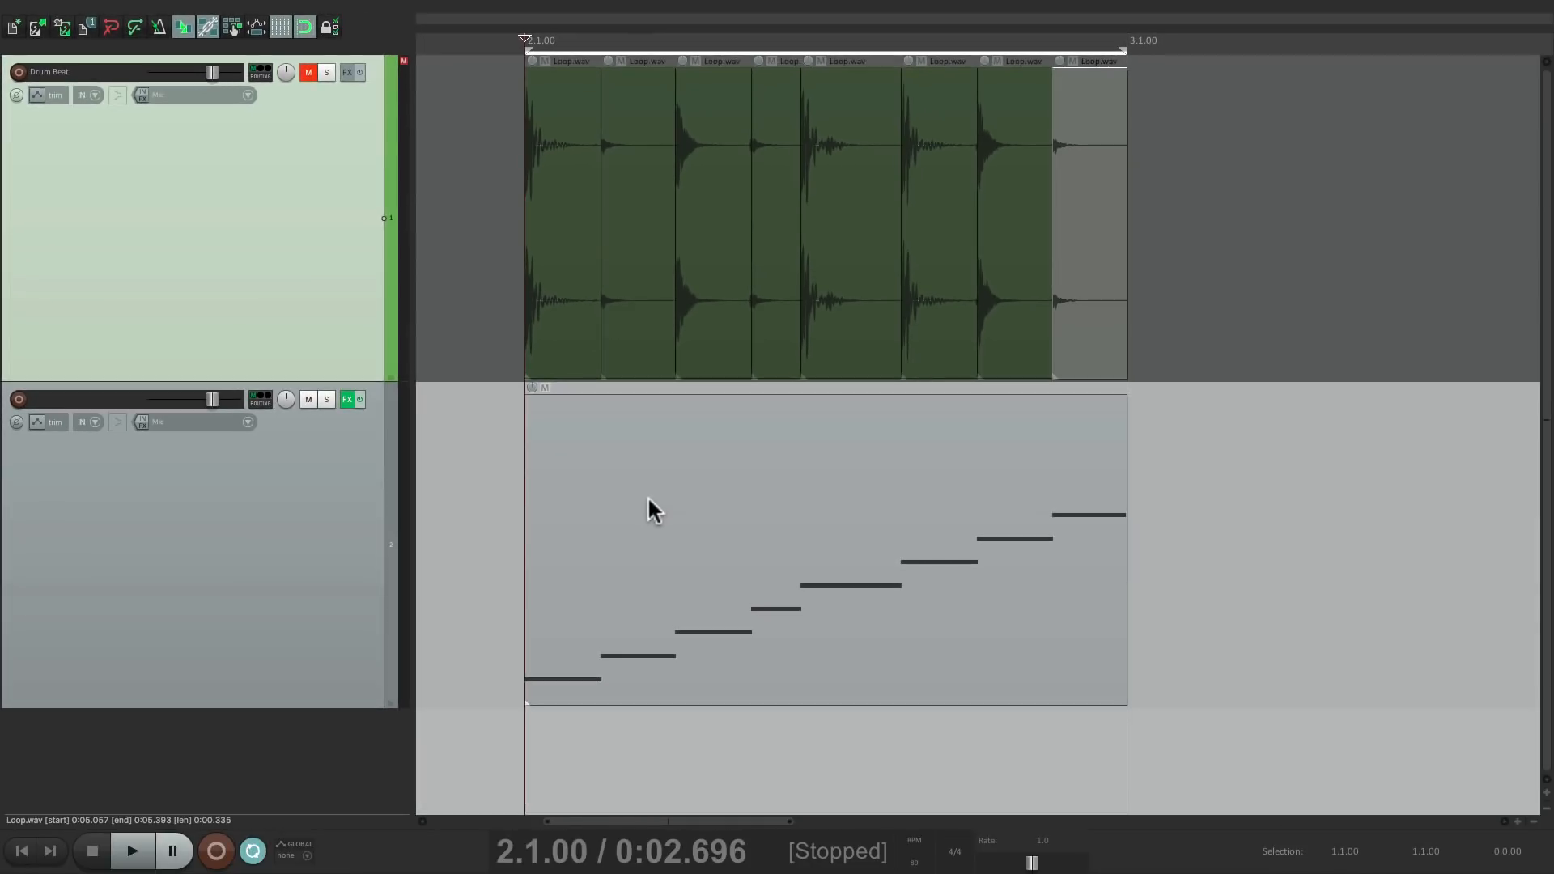
# Set the project tempo to 95 BPM and play the sliced loop
pyautogui.click(913, 861)
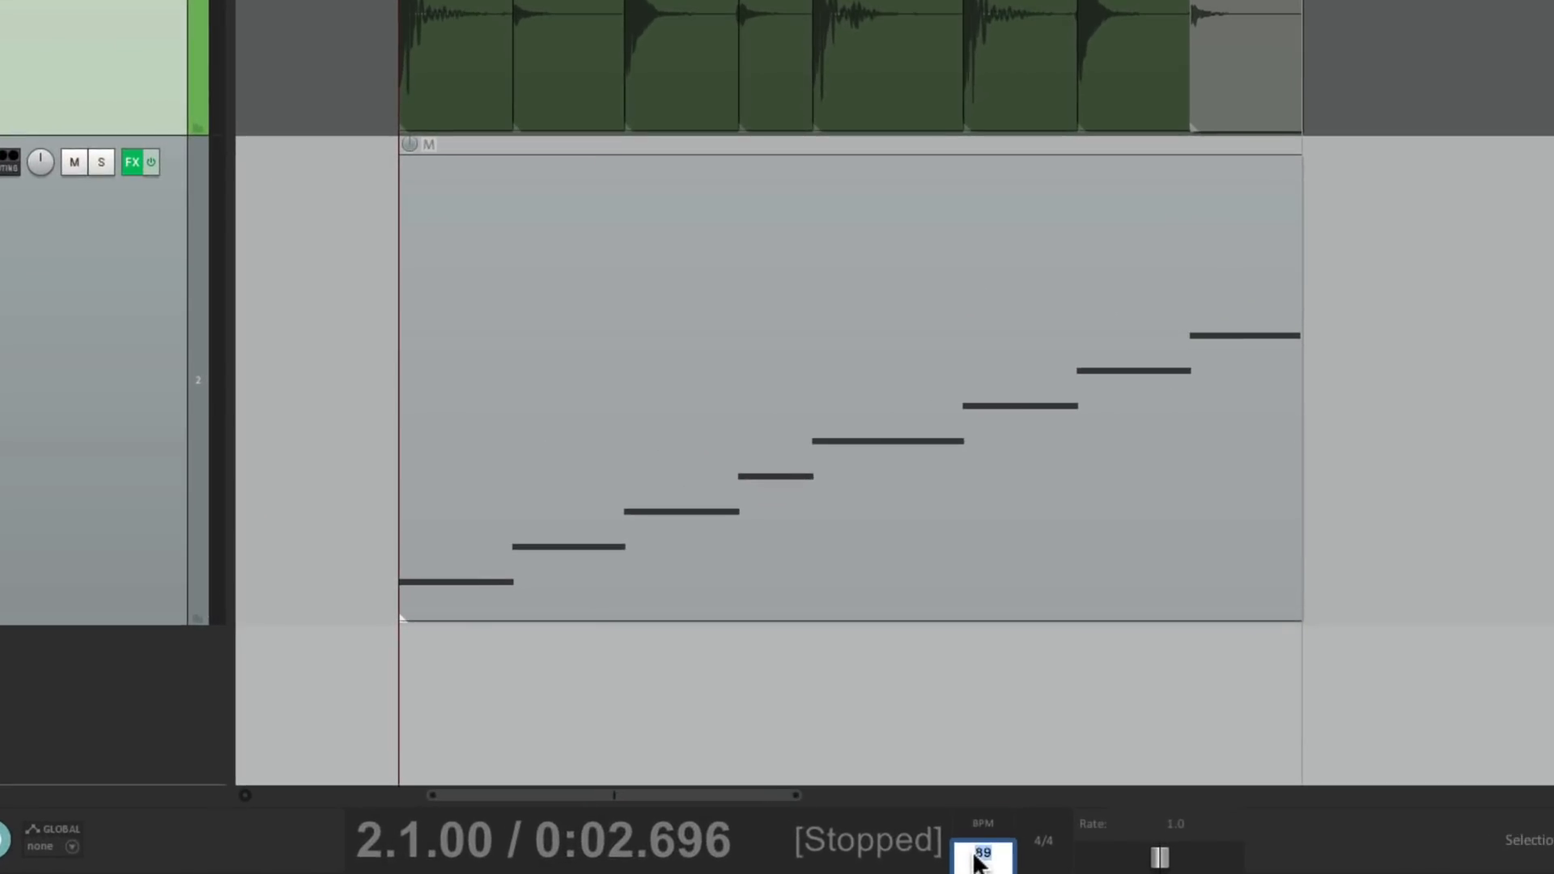
pyautogui.press('Return')
pyautogui.press('space')
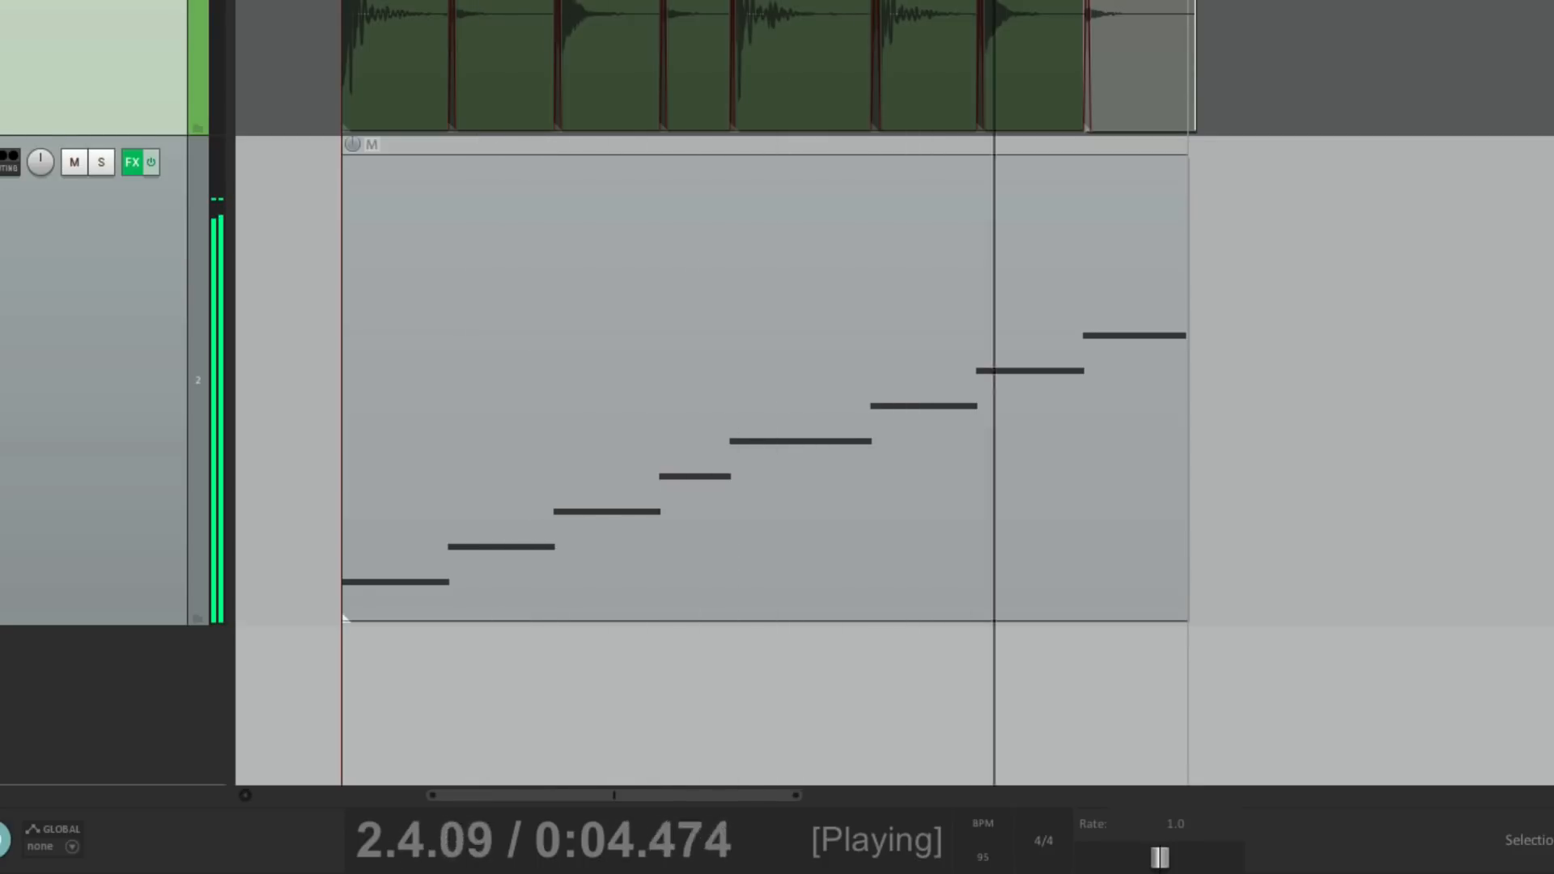
pyautogui.press('space')
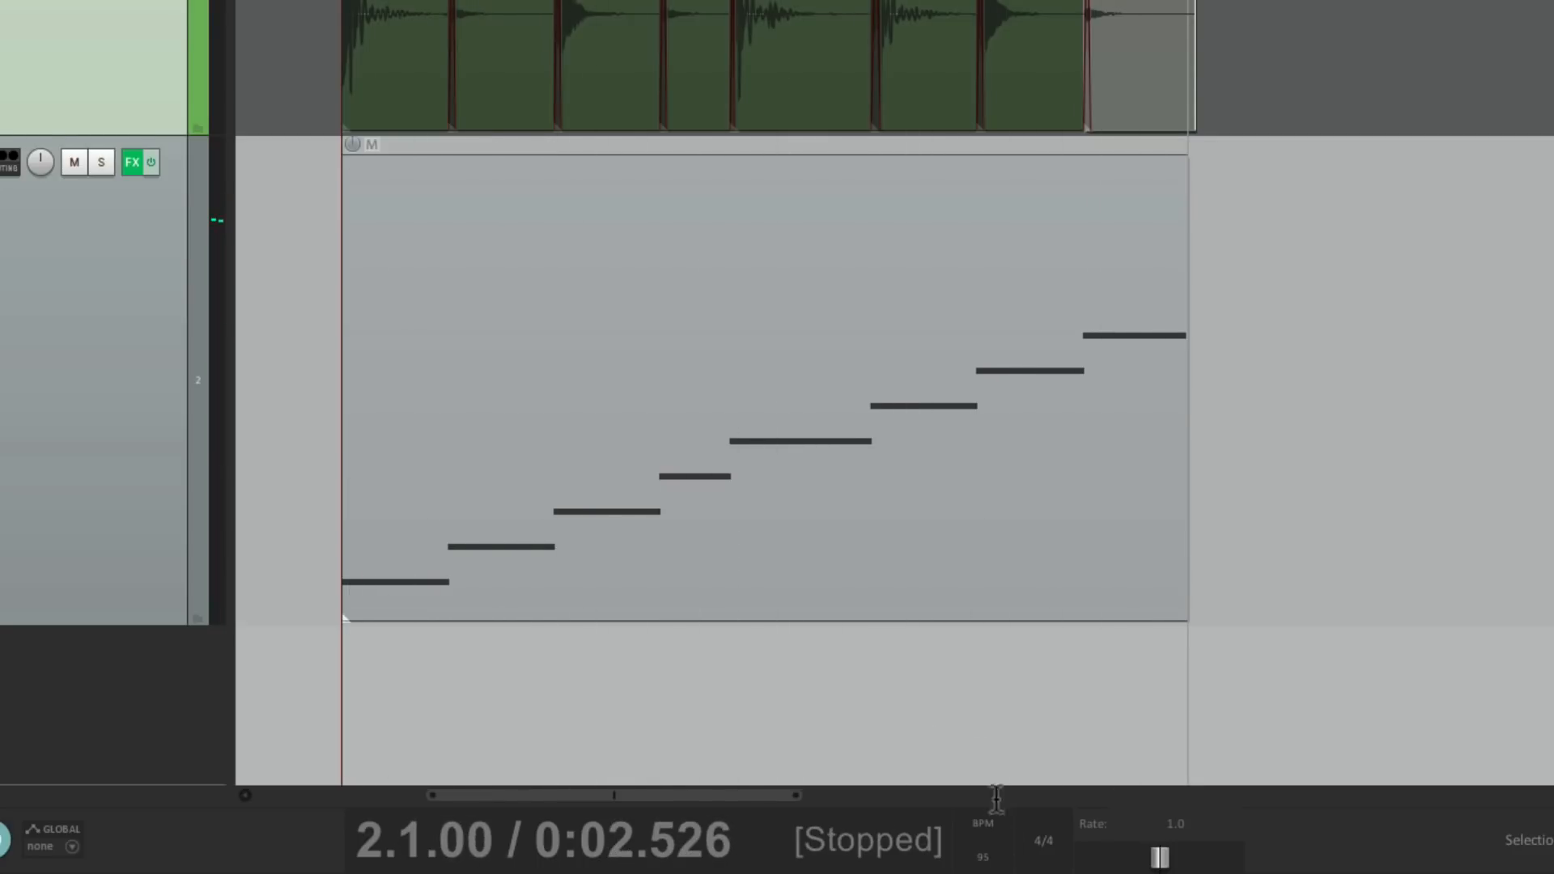
# Slow the project tempo to 80 BPM and listen to the sliced loop
pyautogui.write('80')
pyautogui.press('Return')
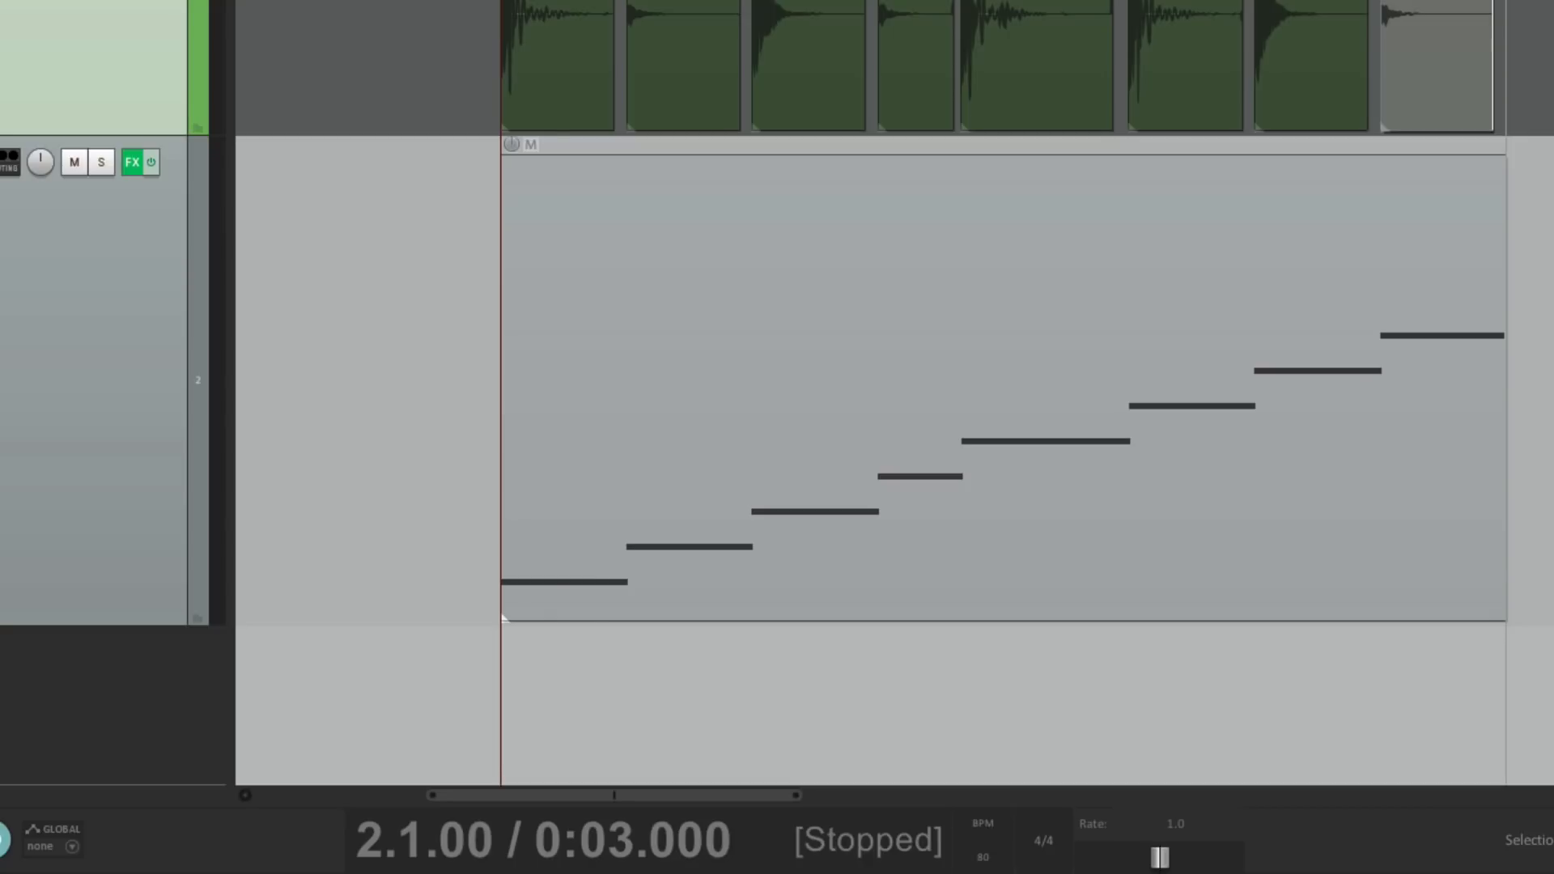
pyautogui.press('space')
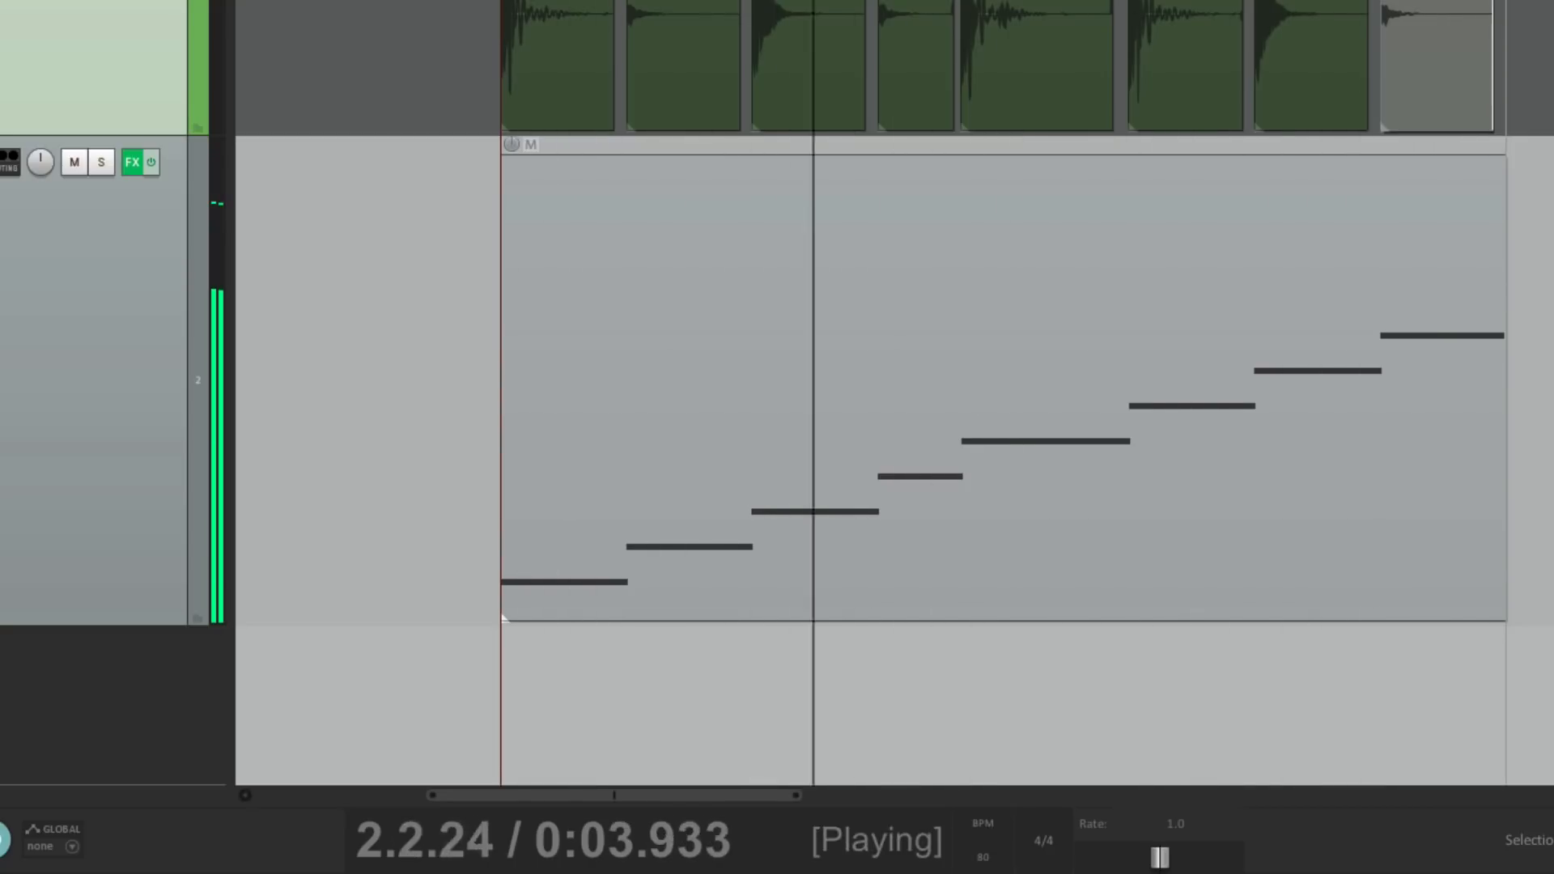
pyautogui.press('space')
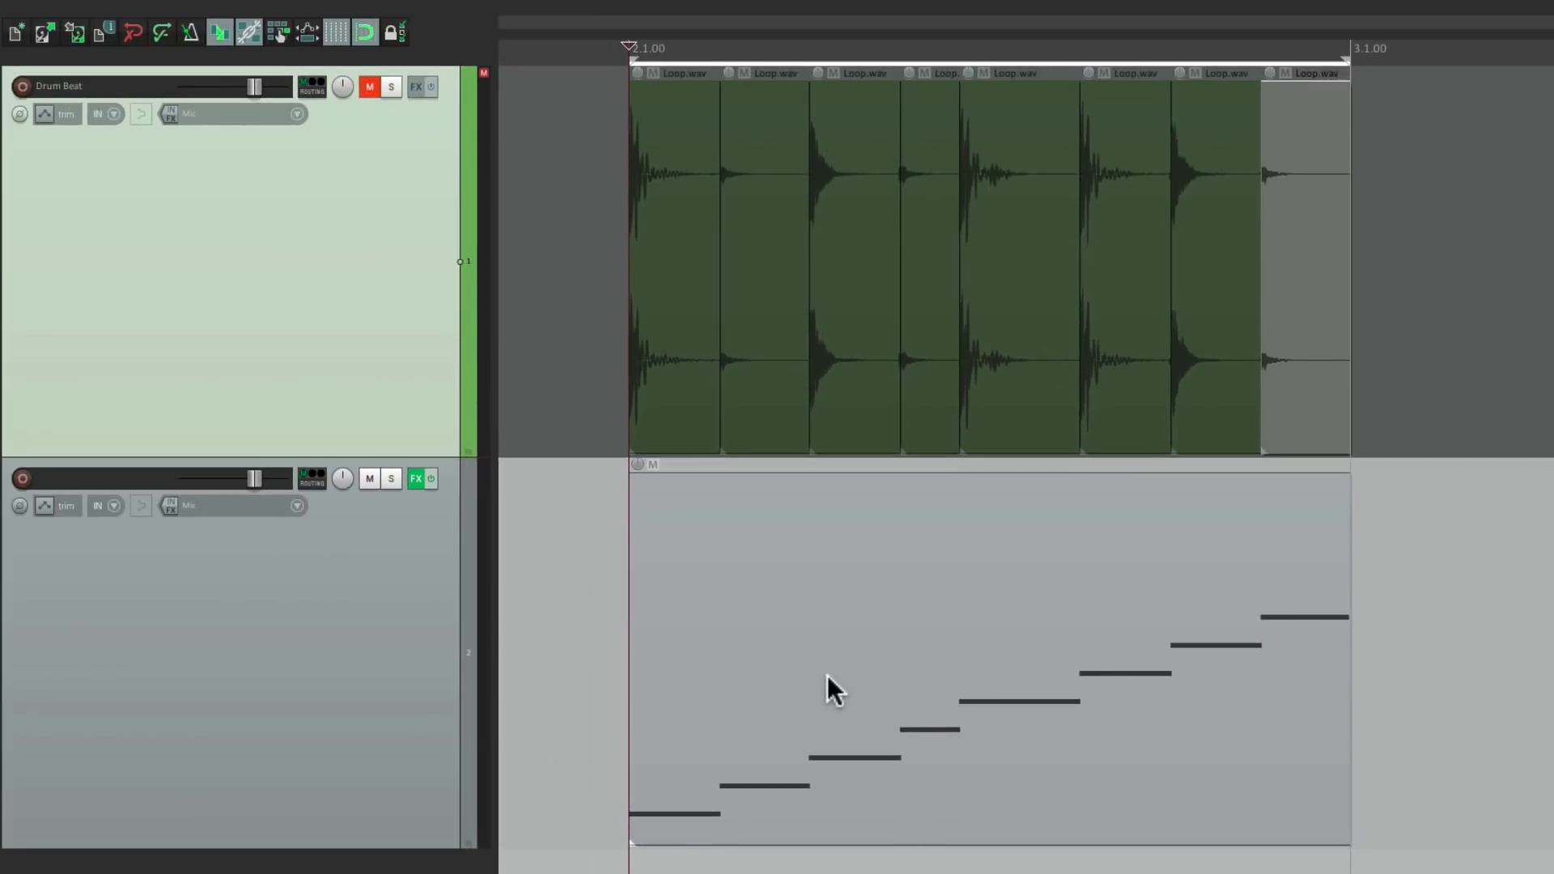
# Open track 2's MIDI item for editing and play its chromatic notes
pyautogui.doubleClick(793, 629)
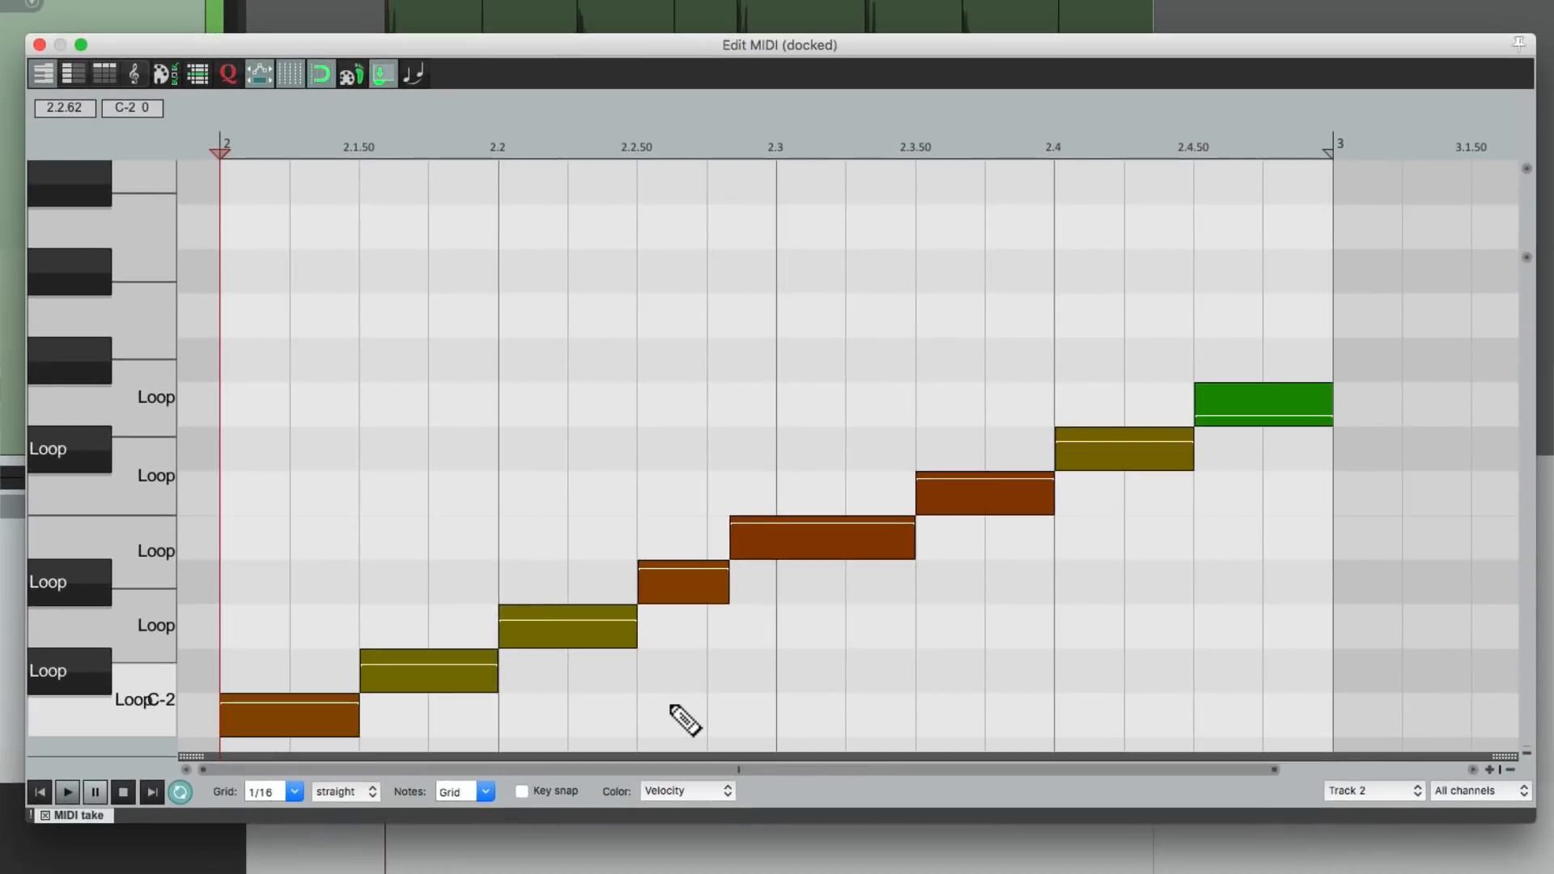
pyautogui.press('space')
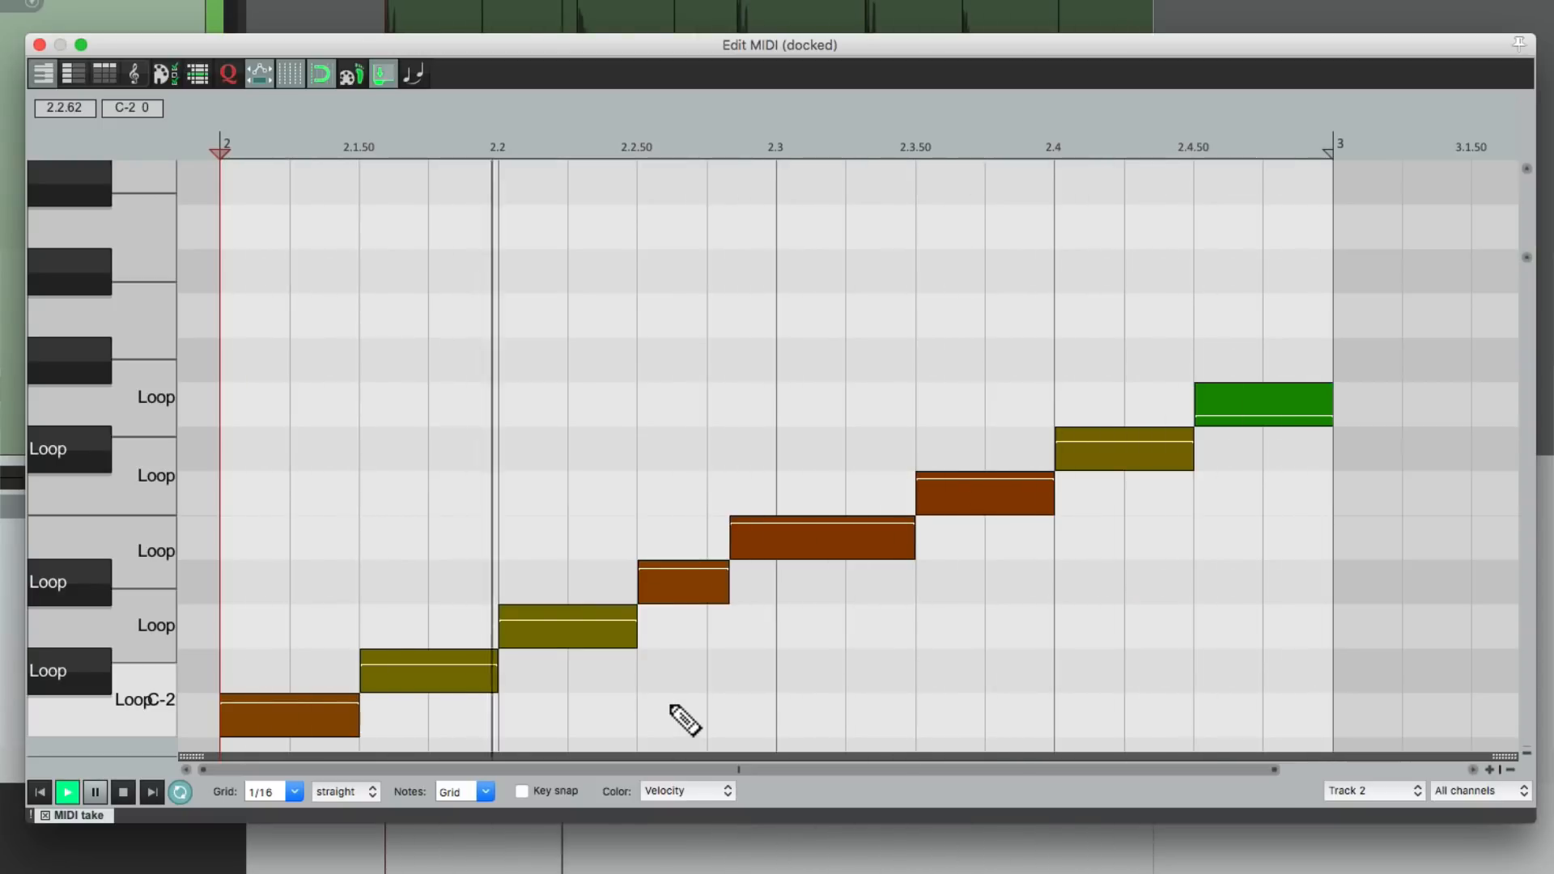
pyautogui.press('space')
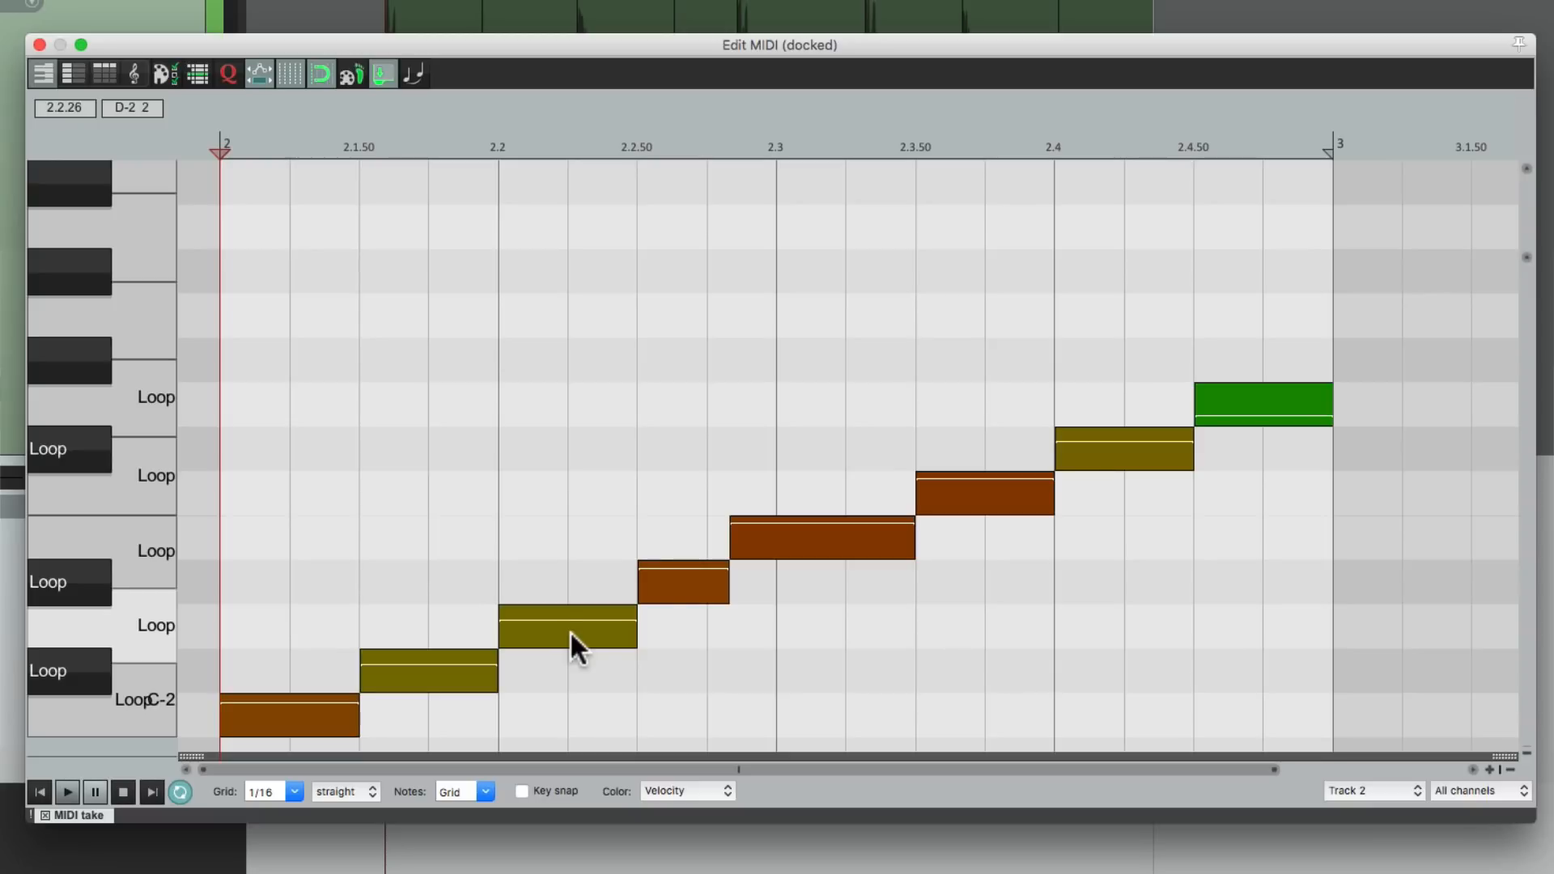
# Try moving the third and seventh notes to Db-2 and play the result
pyautogui.moveTo(570, 640); pyautogui.dragTo(571, 666)
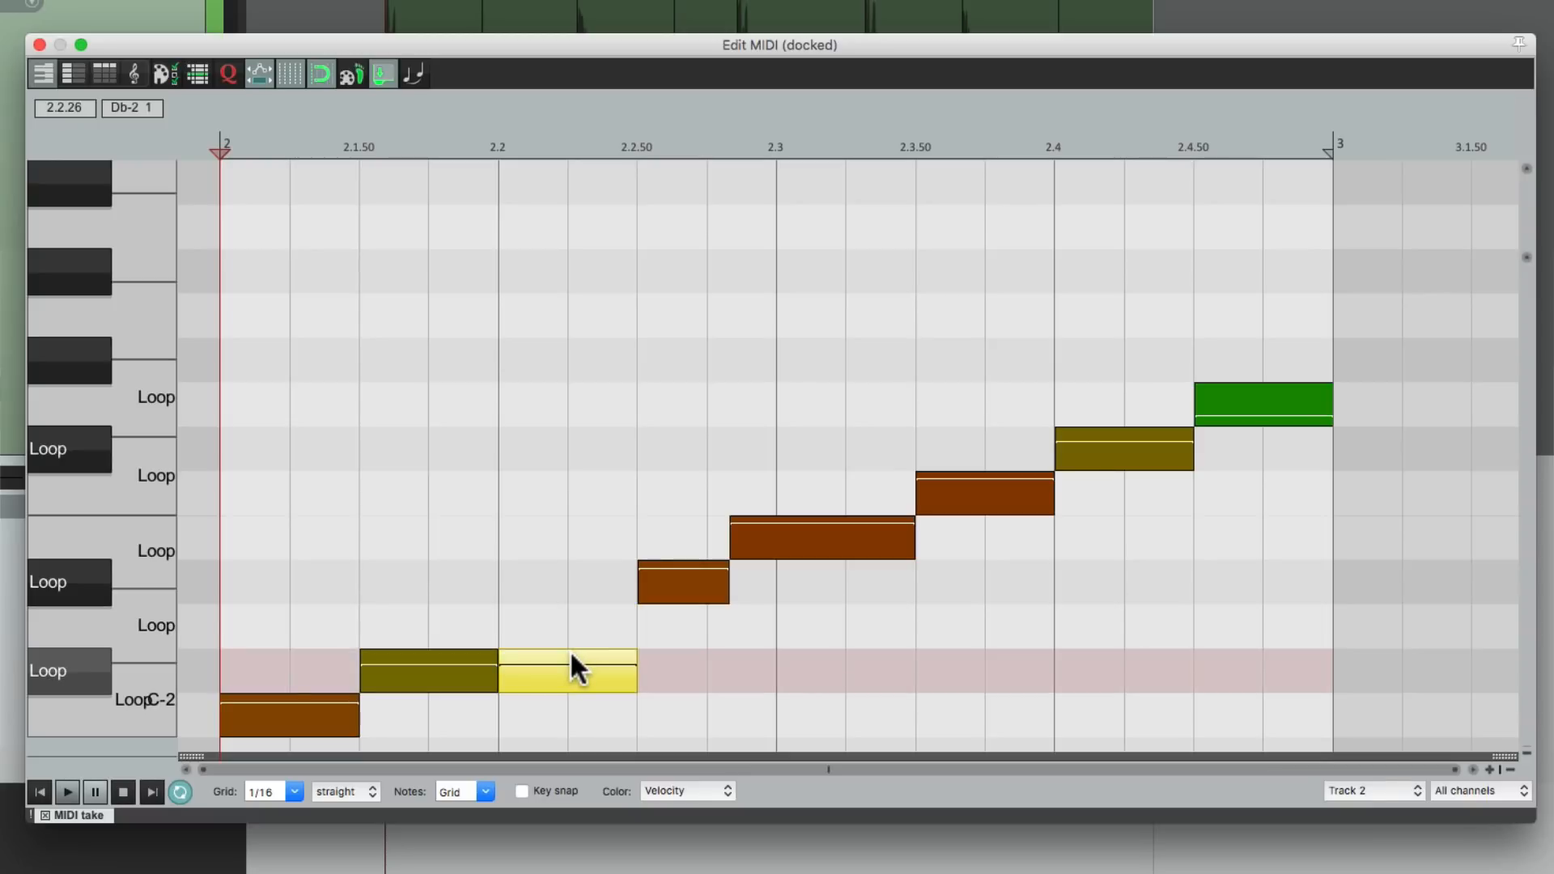
pyautogui.moveTo(1116, 455); pyautogui.dragTo(1129, 664)
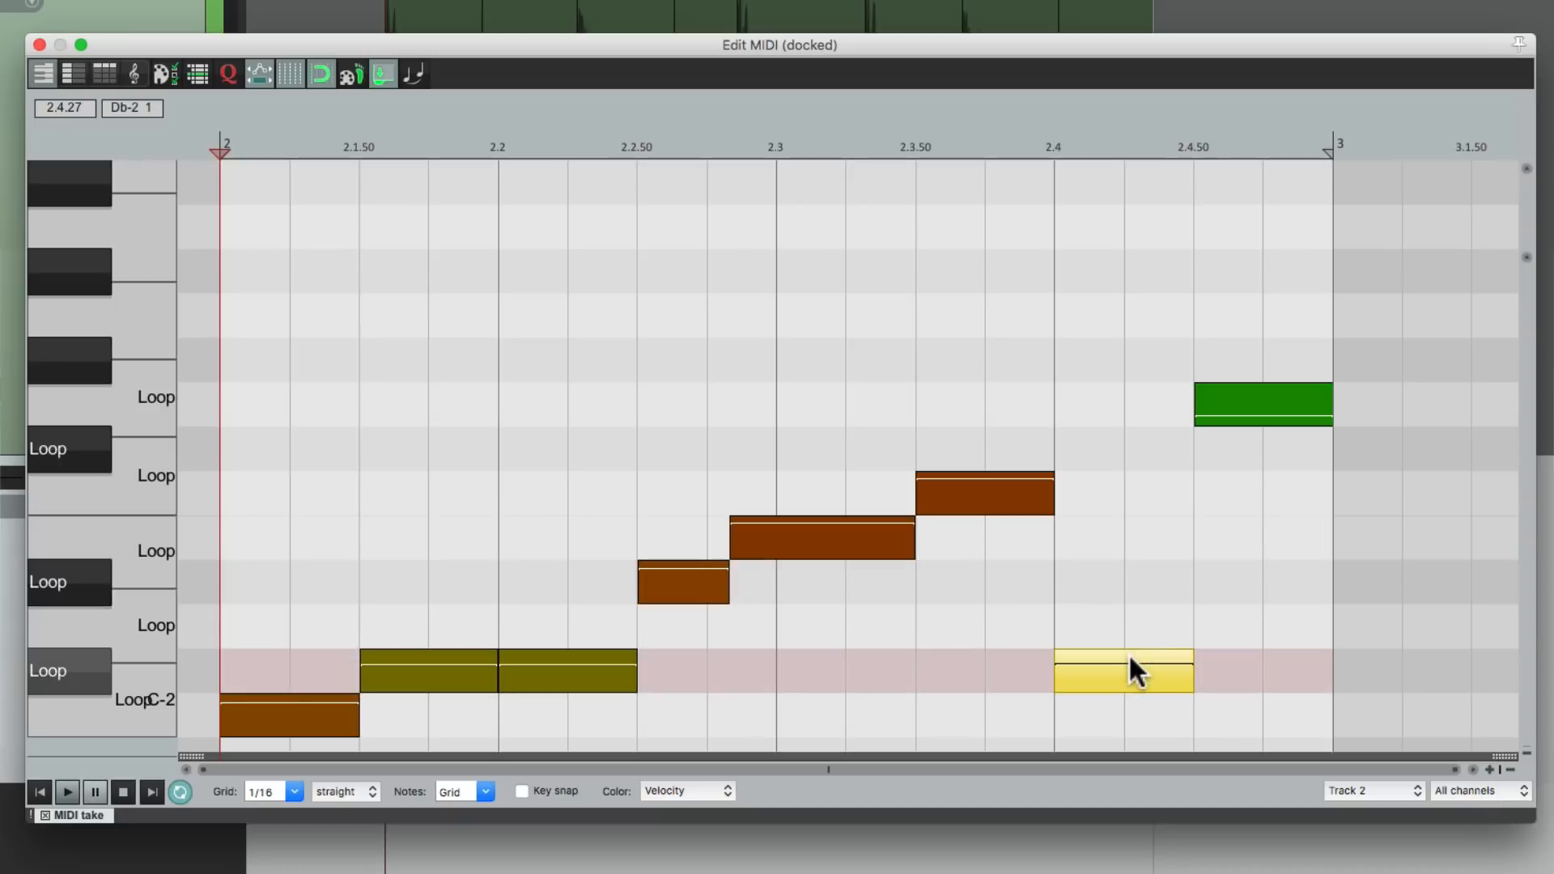
pyautogui.press('space')
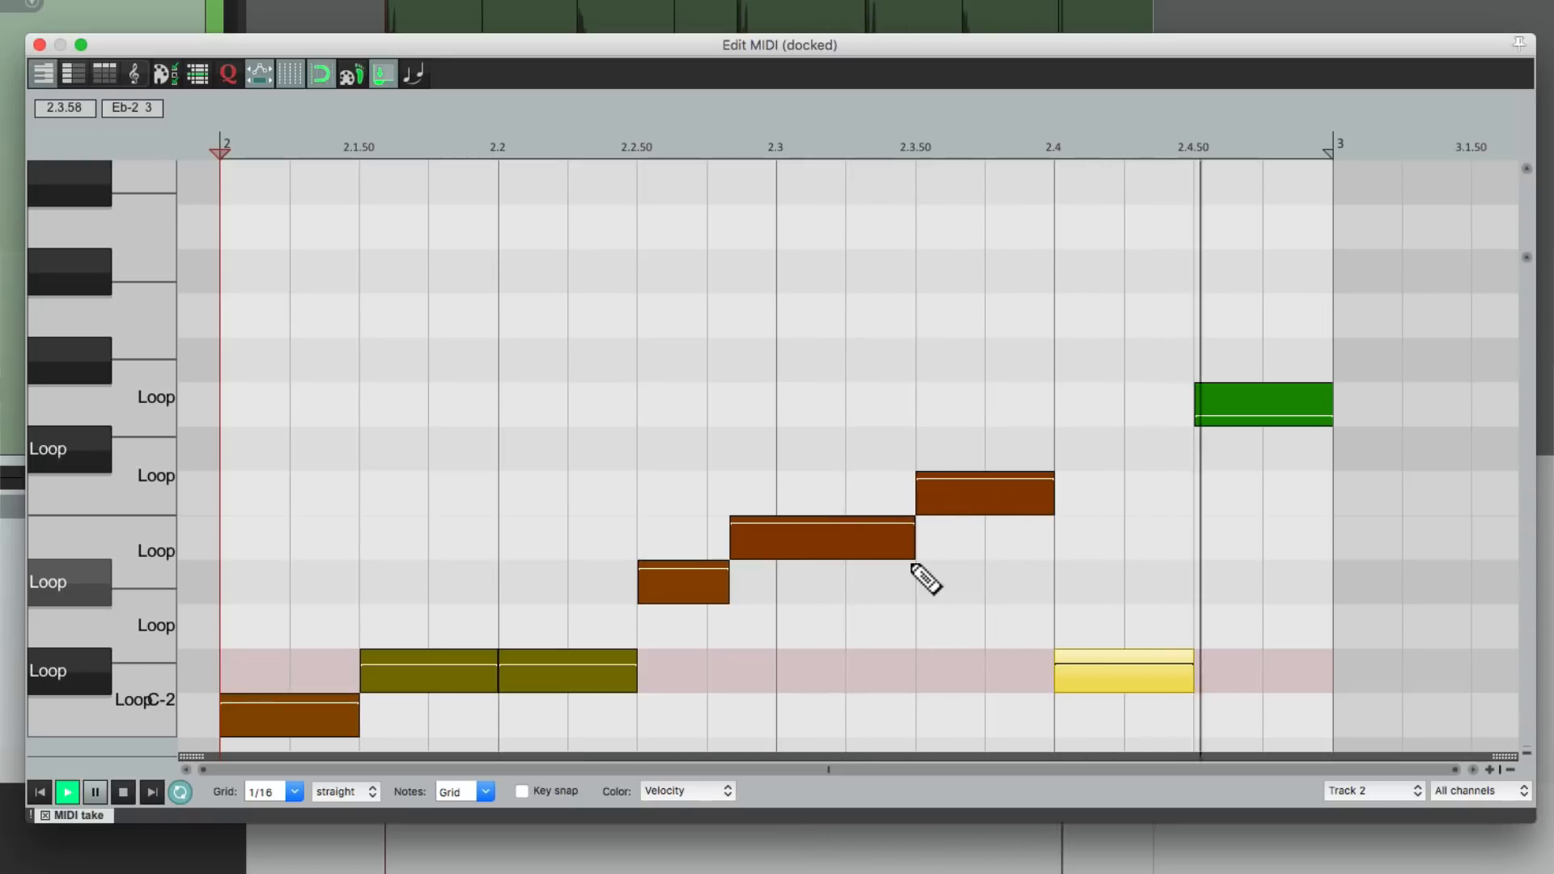
pyautogui.press('space')
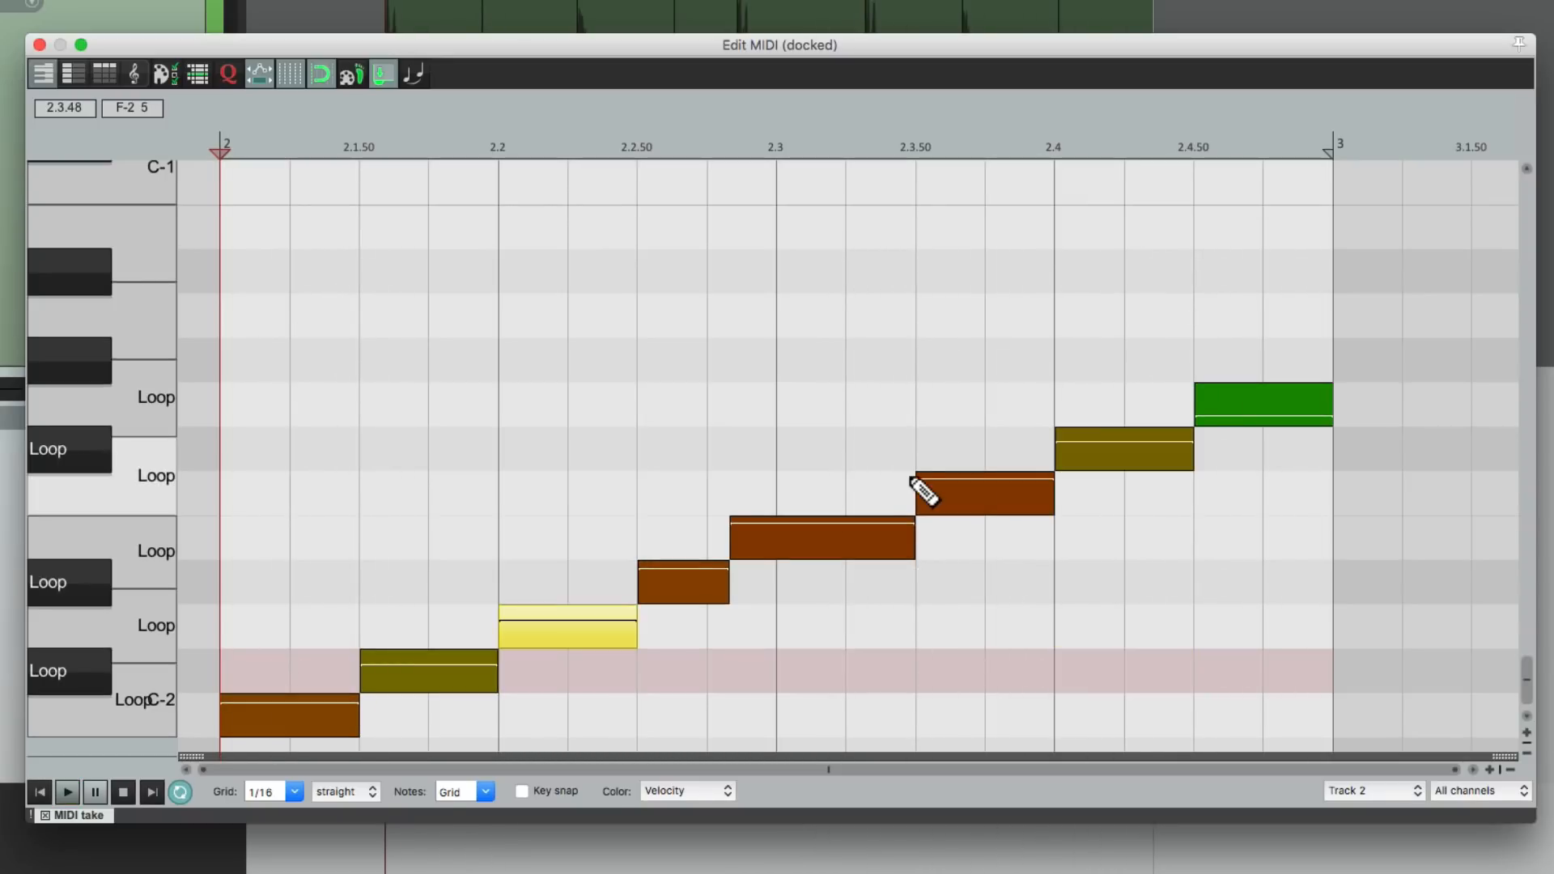
# Try swapping the second and third notes' pitches (D-2 and Db-2), play the result and undo the swap
pyautogui.moveTo(426, 665); pyautogui.dragTo(427, 643)
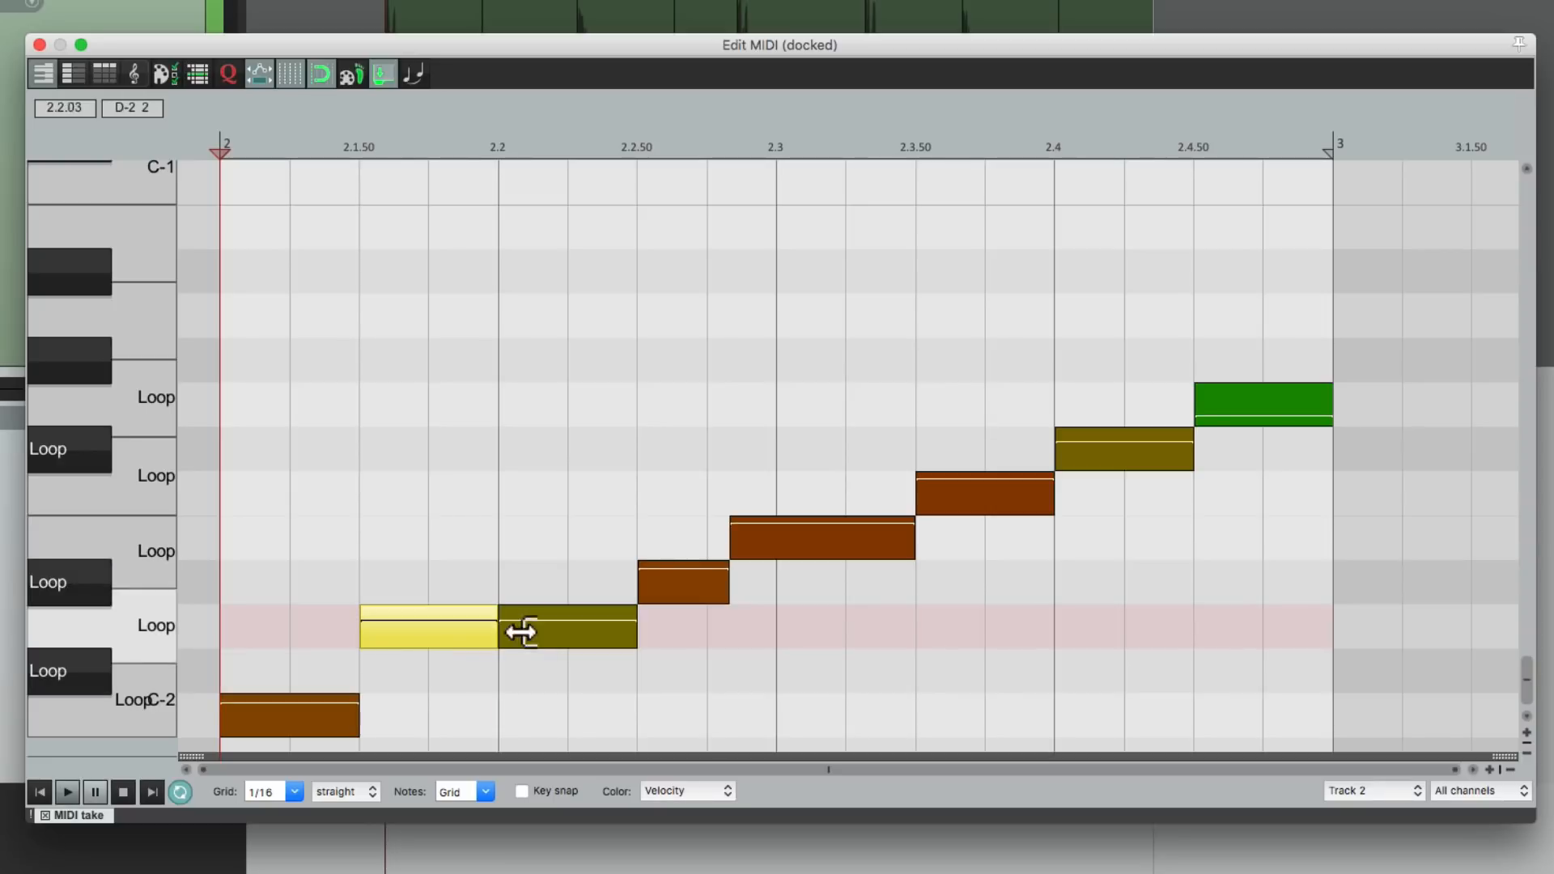
pyautogui.click(531, 638)
pyautogui.press('Down')
pyautogui.press('space')
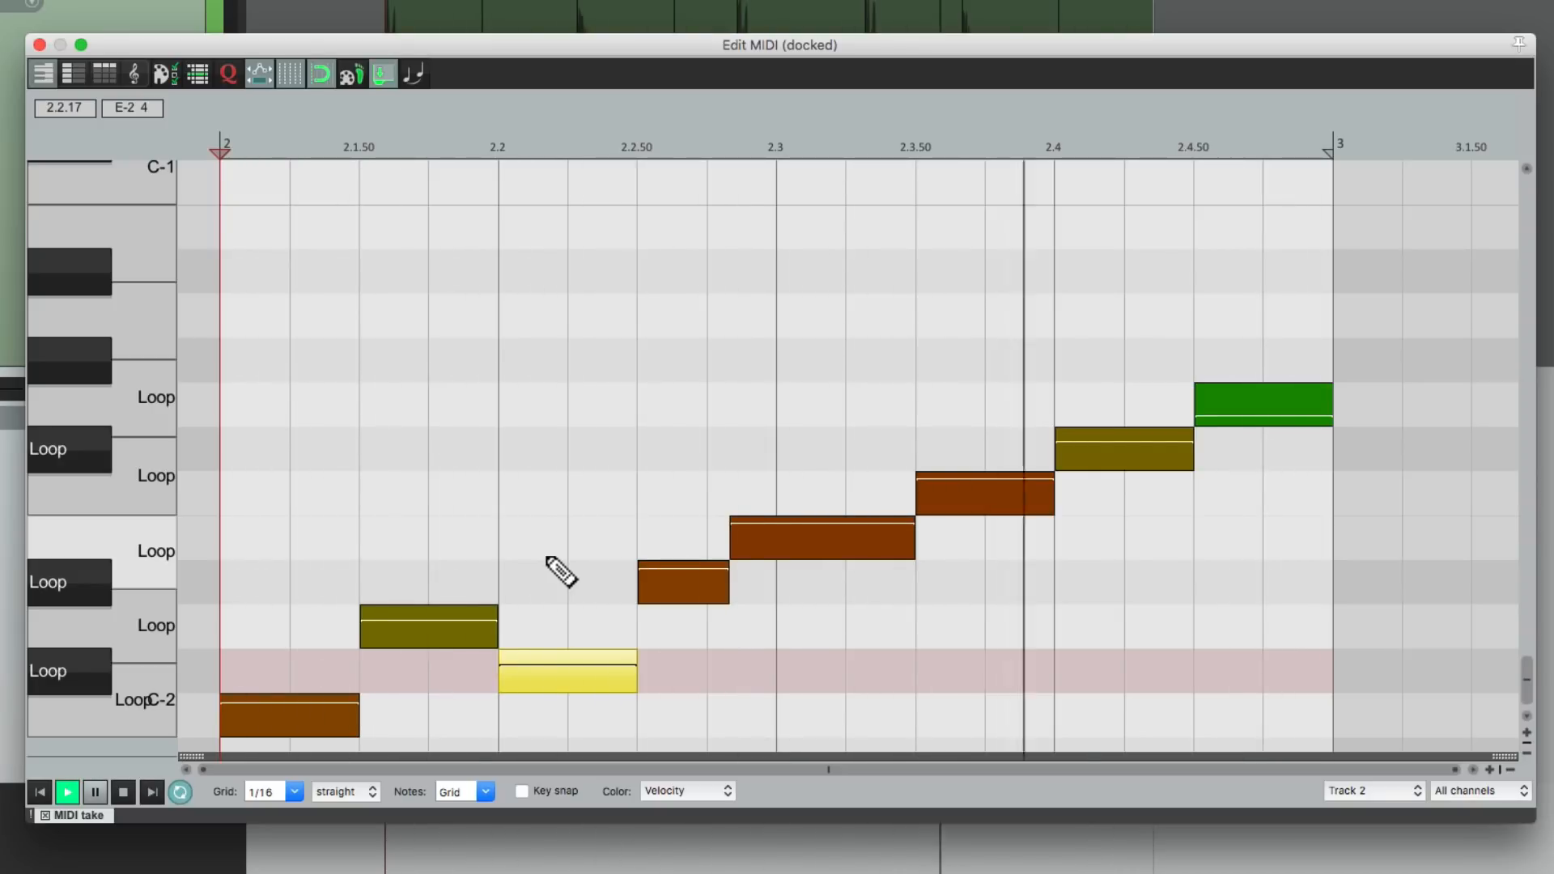
pyautogui.press('space')
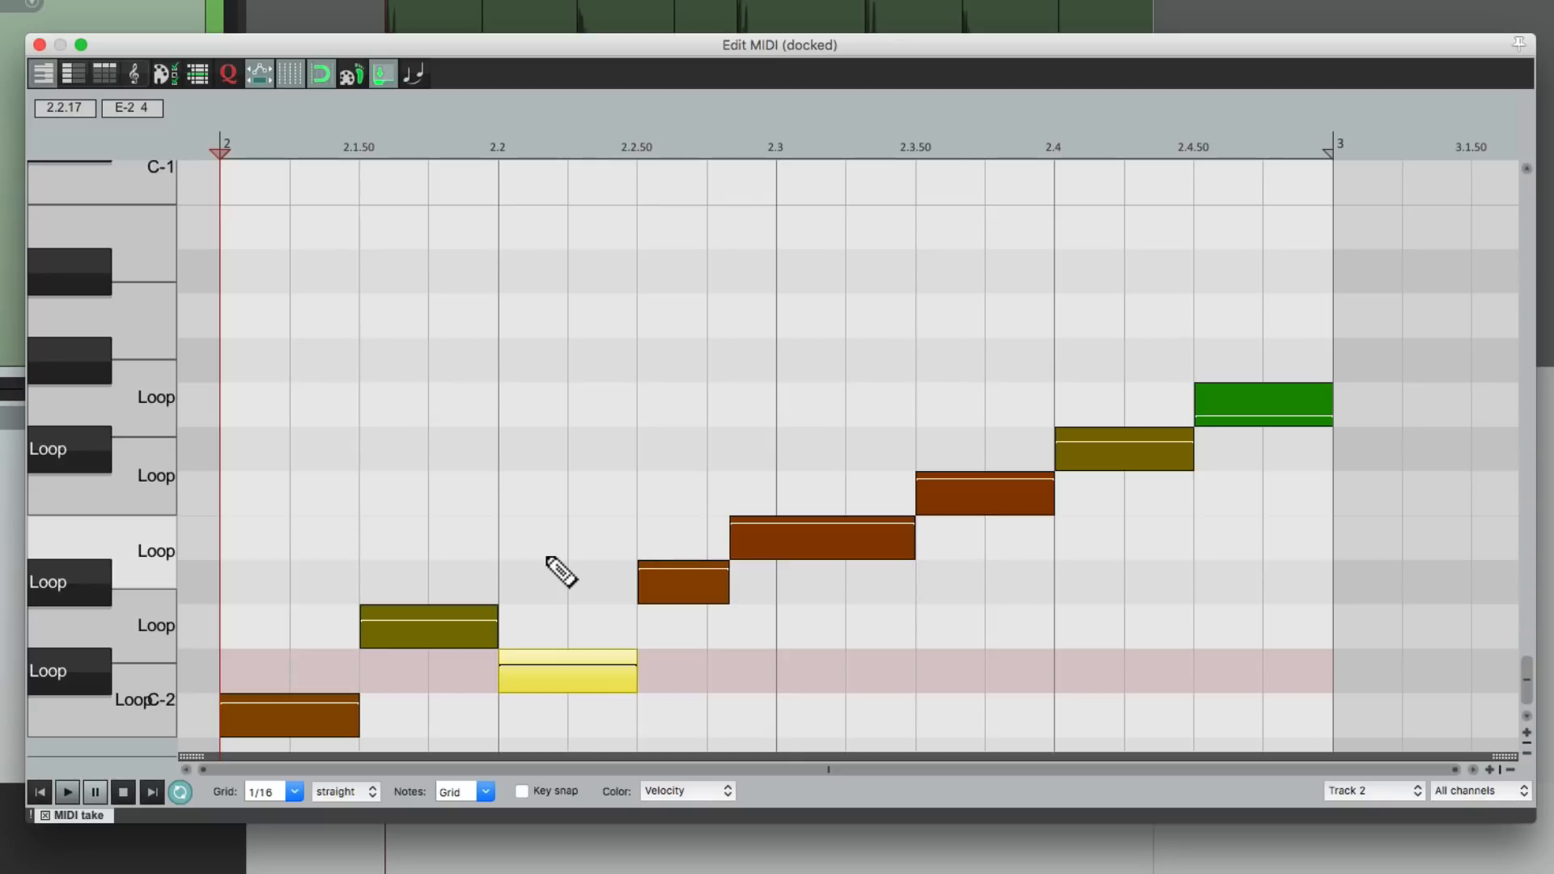
pyautogui.press('super+z')
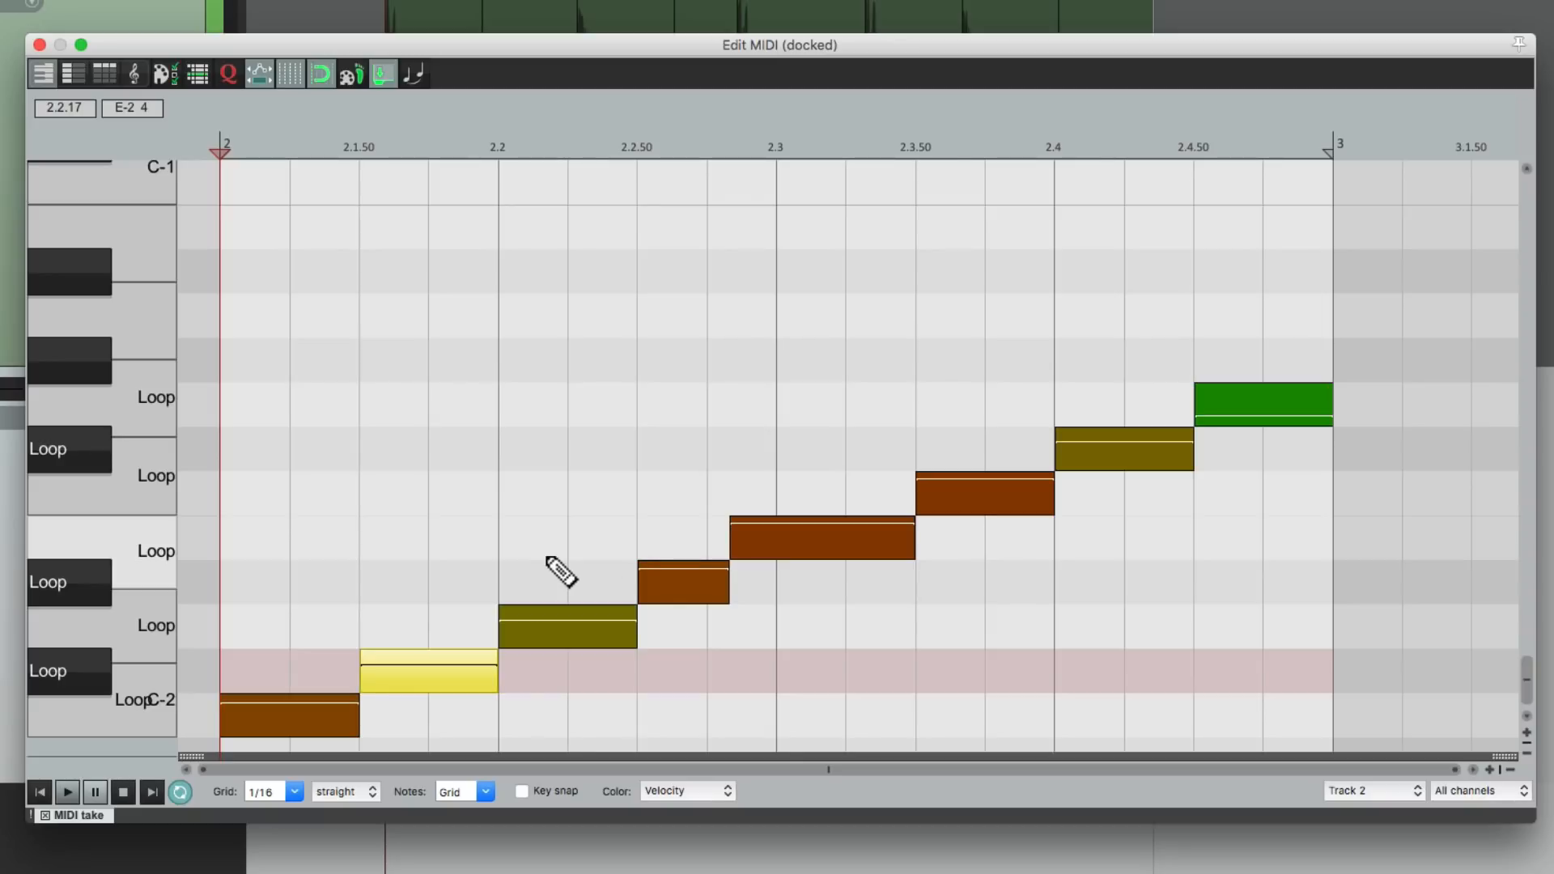
# Clear the notes after the third one and place a Db-2 note at 2.2.50
pyautogui.click(685, 585)
pyautogui.press('Delete')
pyautogui.click(794, 555)
pyautogui.moveTo(795, 556); pyautogui.dragTo(720, 685)
pyautogui.moveTo(942, 350); pyautogui.dragTo(1219, 523)
pyautogui.press('Delete')
# Duplicate the first four notes at beat 2.3 and move the copied Db-2 note at 2.3.50 to C-2
pyautogui.moveTo(298, 535); pyautogui.dragTo(732, 743)
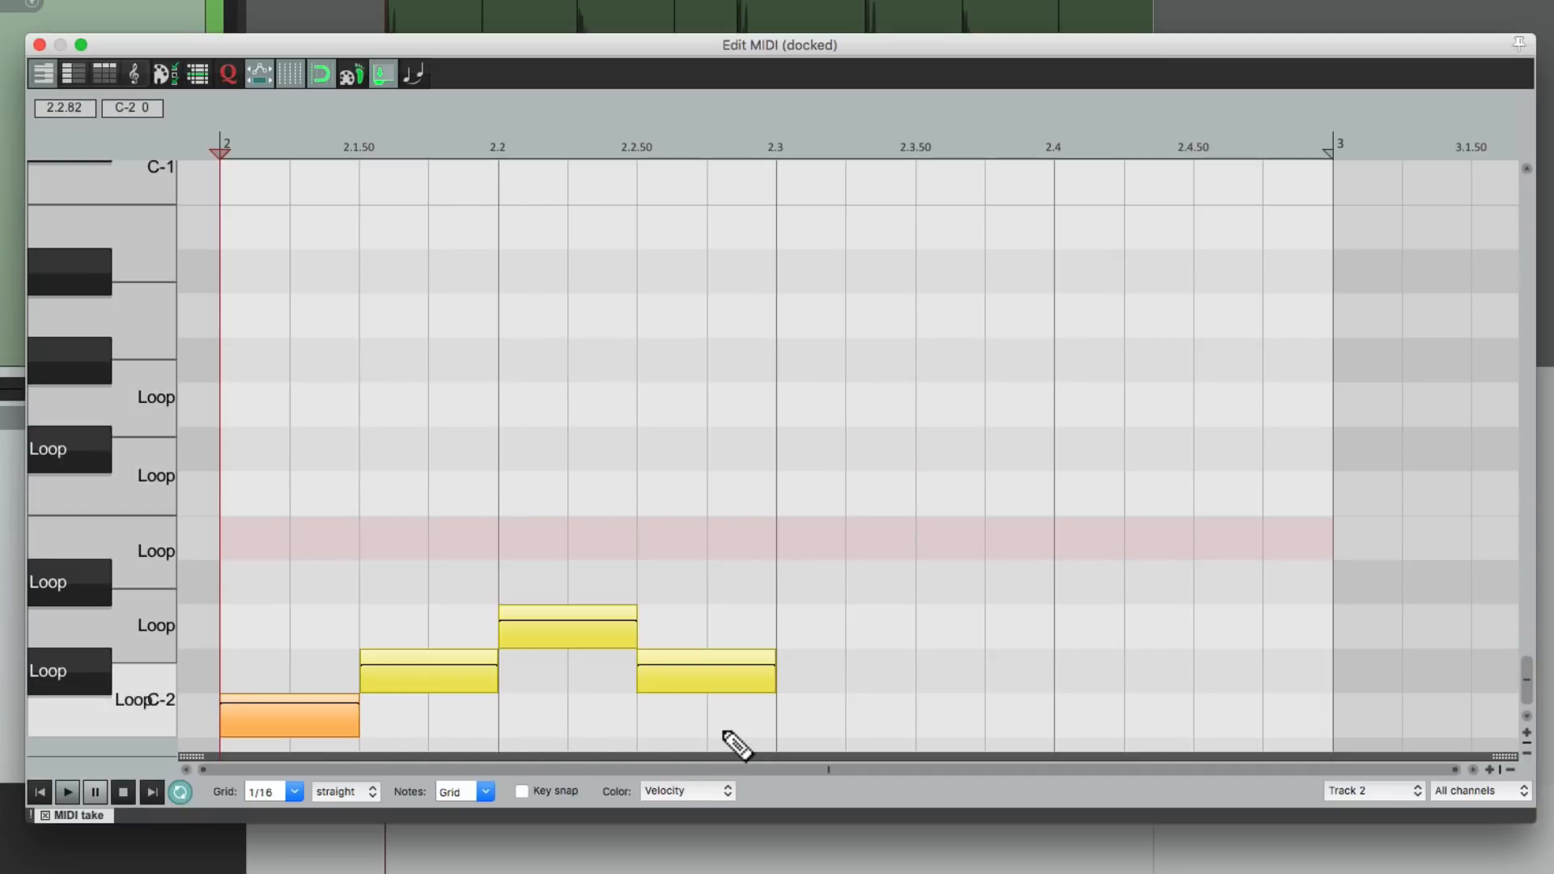
pyautogui.click(783, 606)
pyautogui.hotkey('ctrl', 'v')
pyautogui.moveTo(965, 673); pyautogui.dragTo(968, 711)
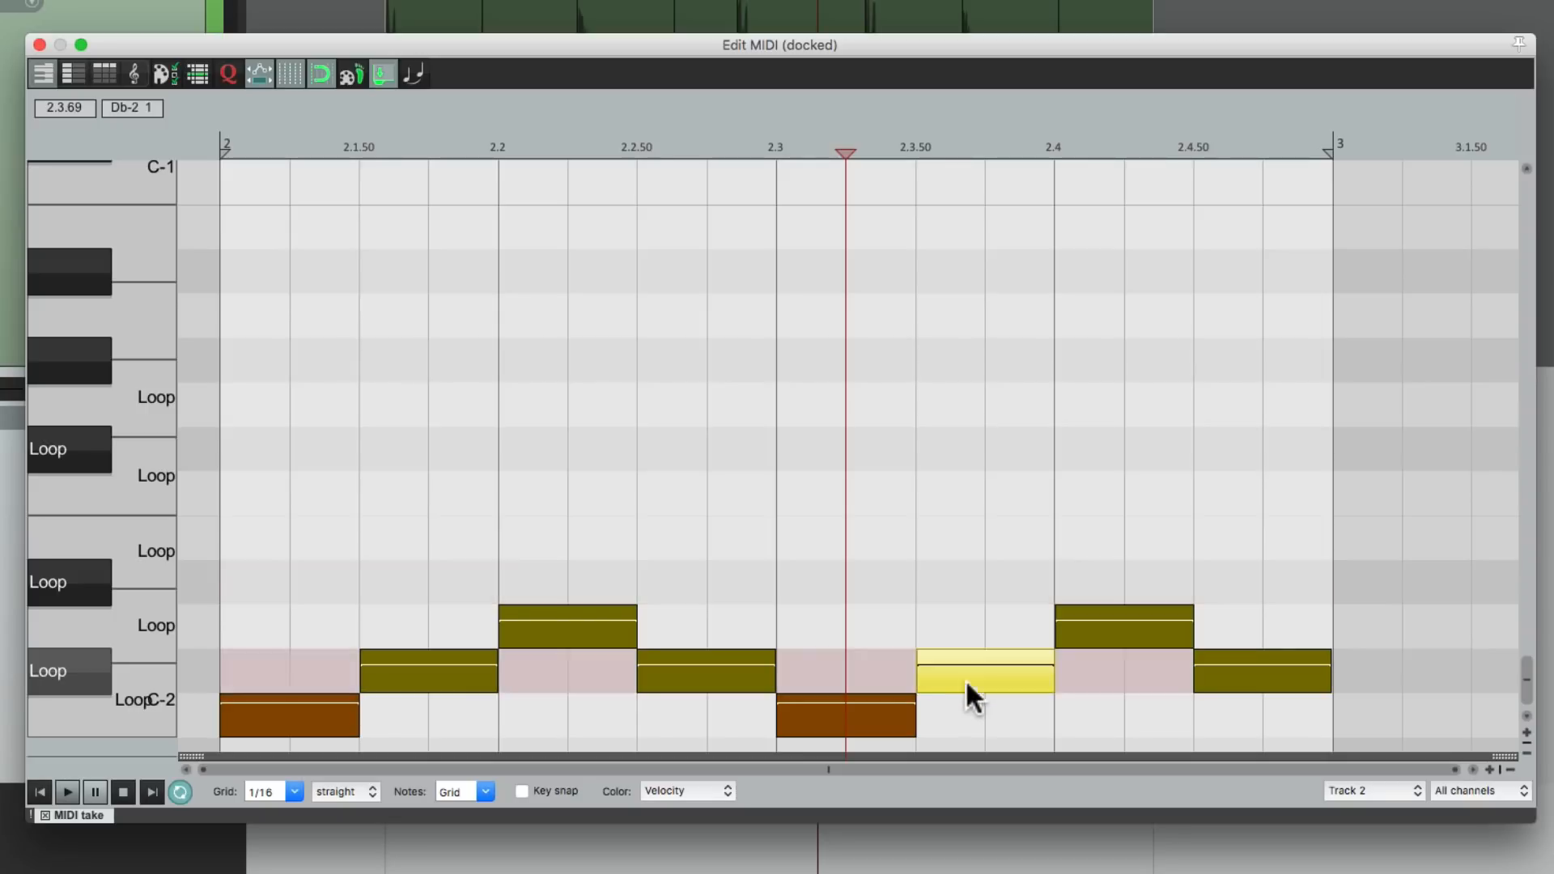
pyautogui.click(927, 630)
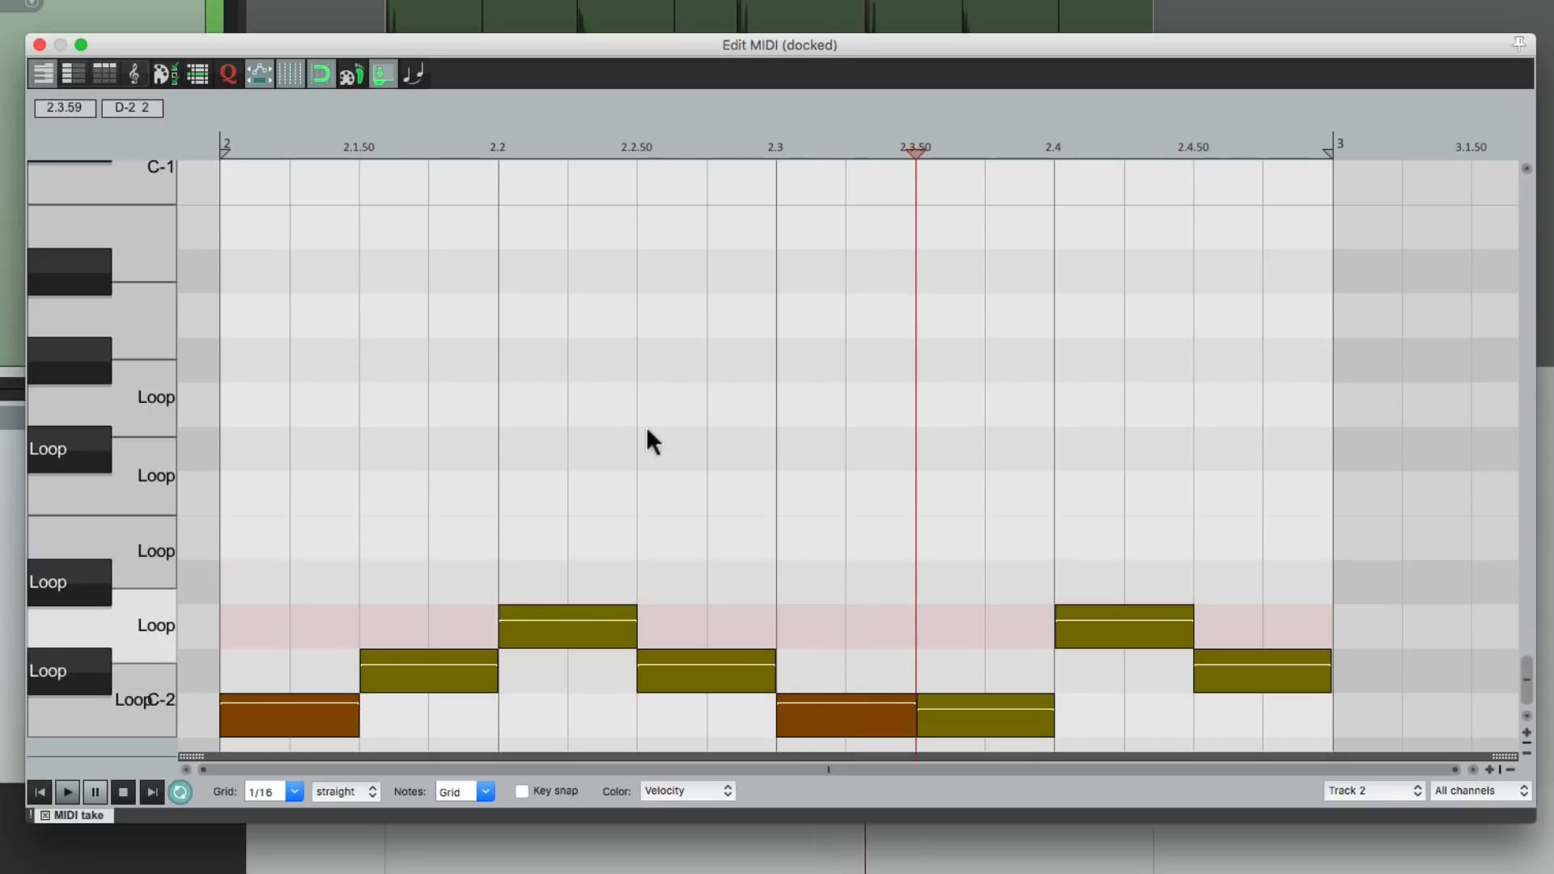
# Play the rearranged pattern and undo the edits back to the ascending eight-note run
pyautogui.press('space')
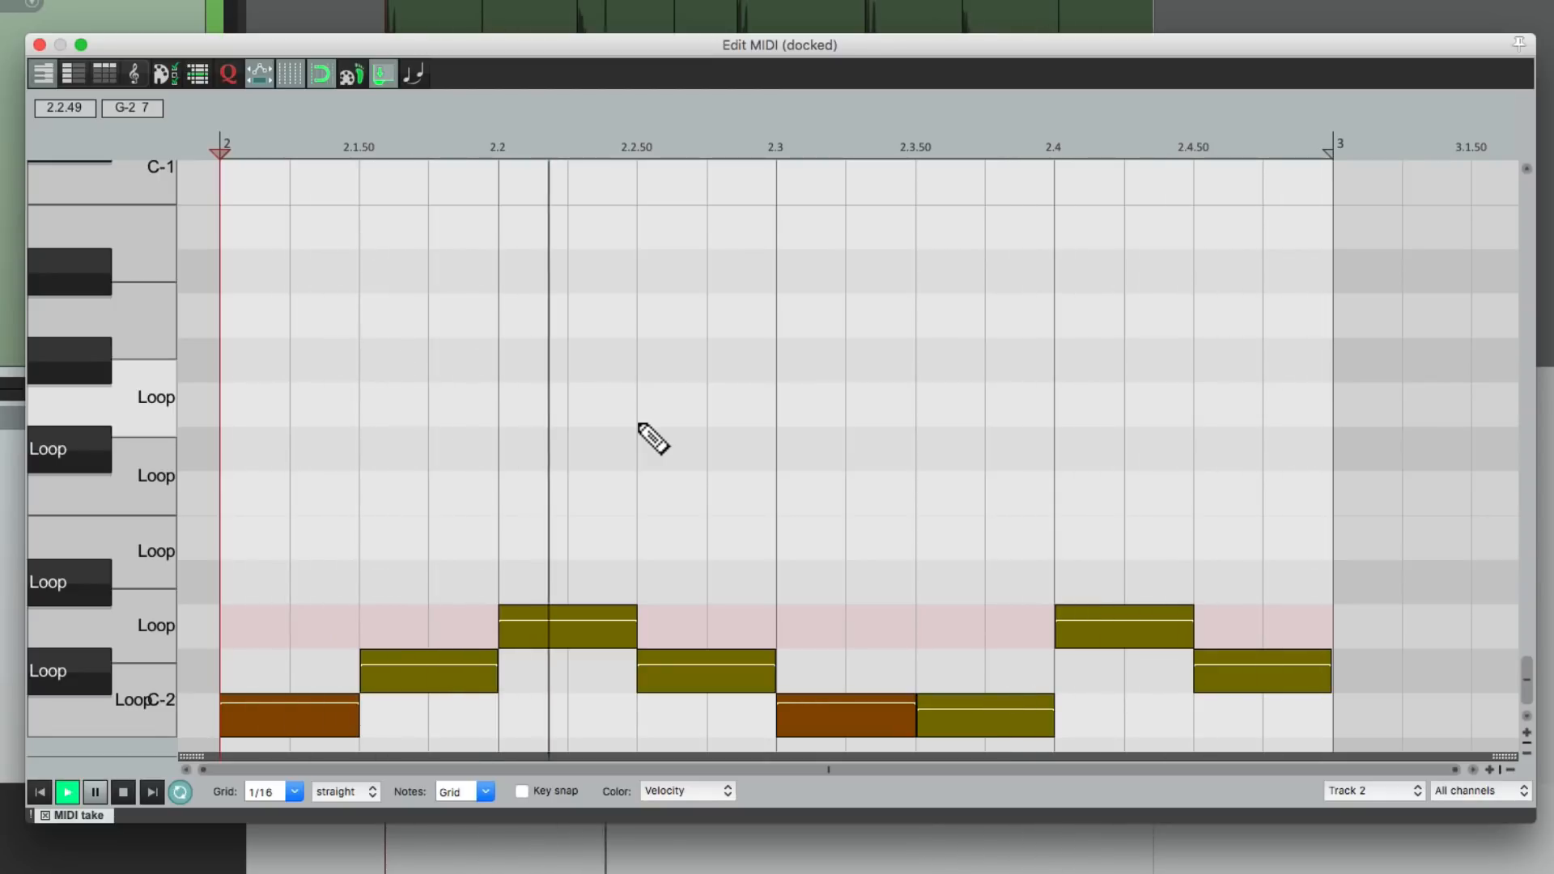
pyautogui.press('space')
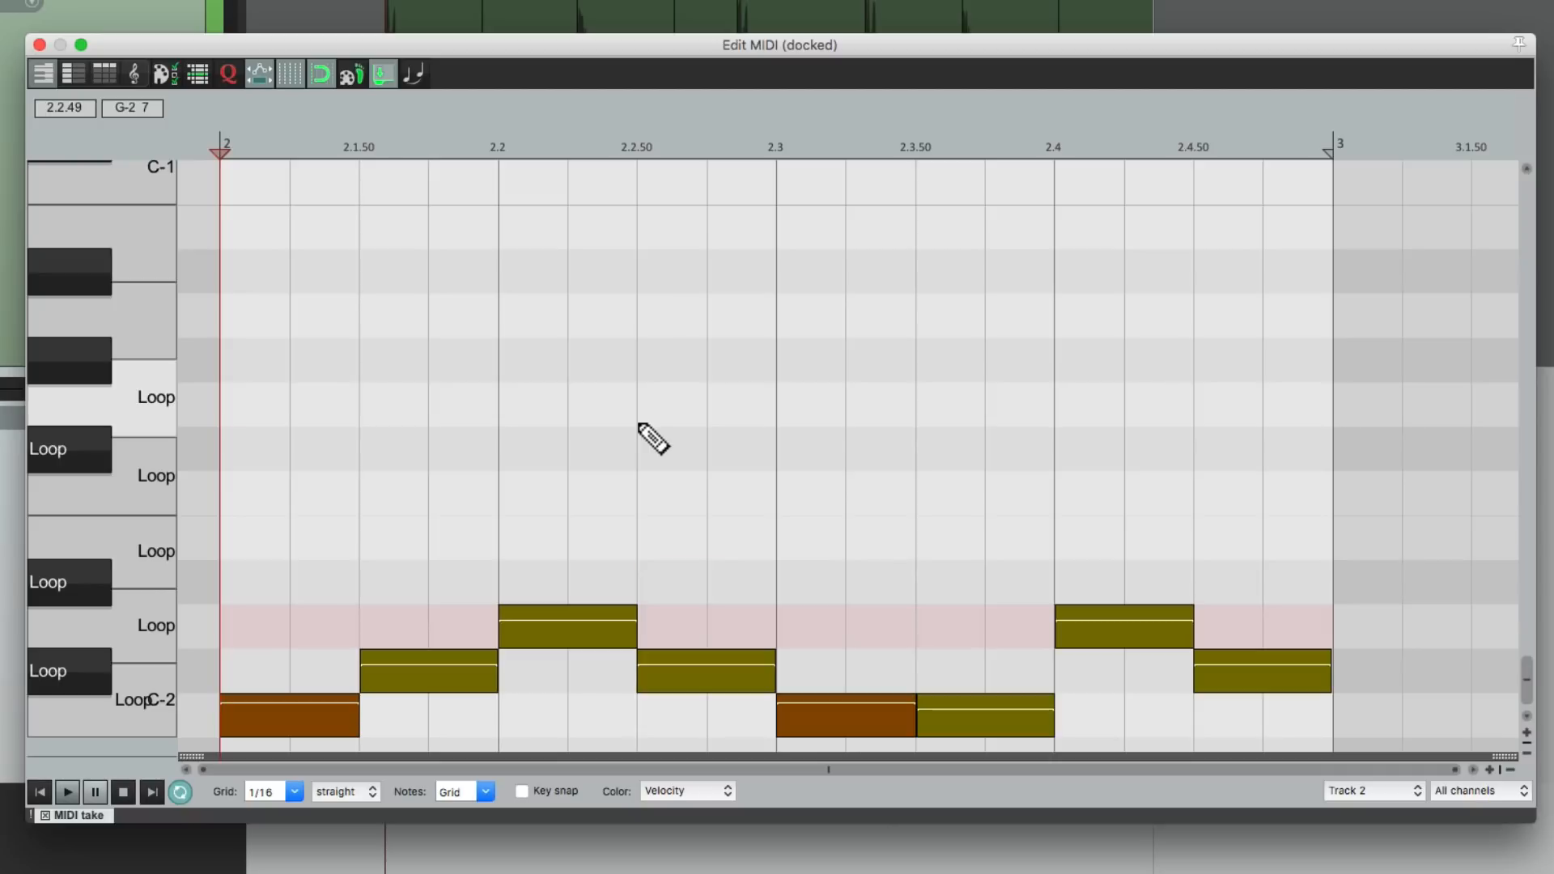
pyautogui.hotkey('ctrl', 'z')
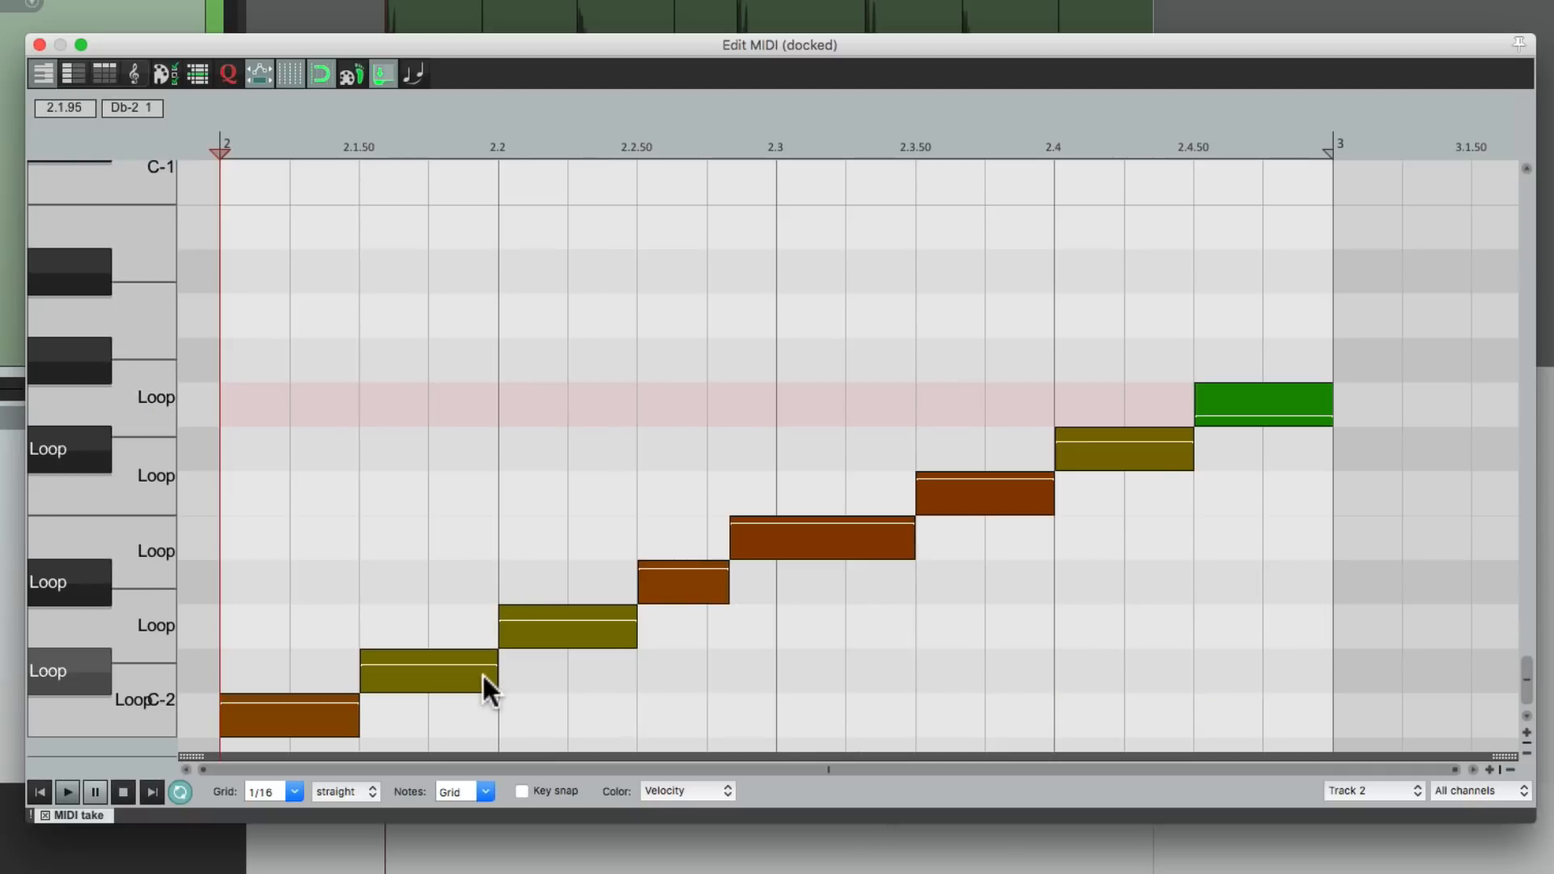
# Split the Db-2 part into sixteenth notes at 2.1.25, 2.1.50 and 2.1.75, and play the result
pyautogui.moveTo(488, 677); pyautogui.dragTo(322, 660)
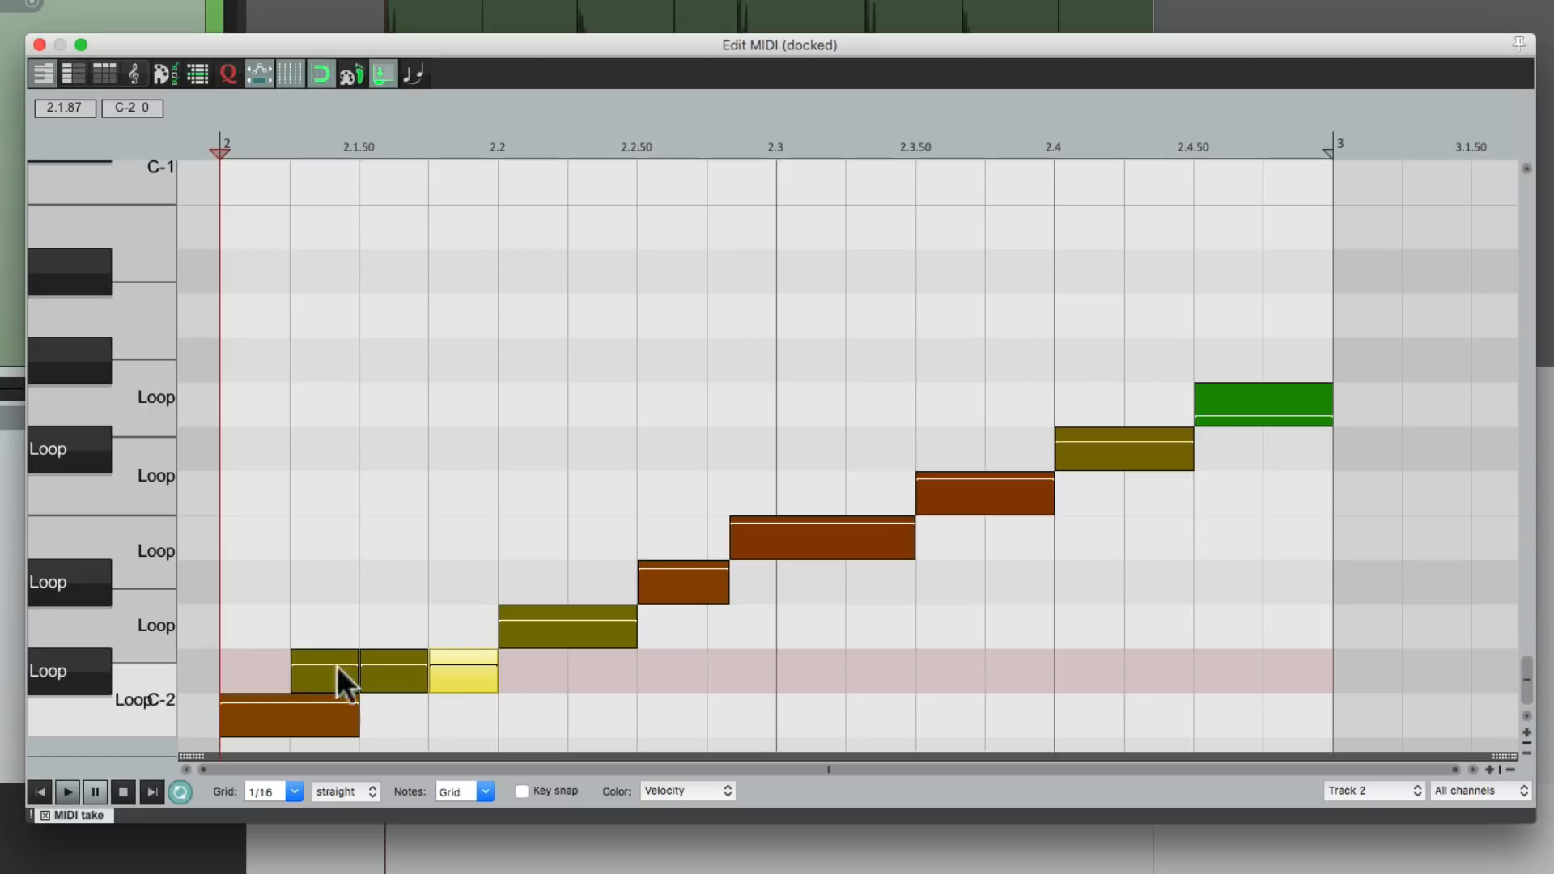
pyautogui.press('space')
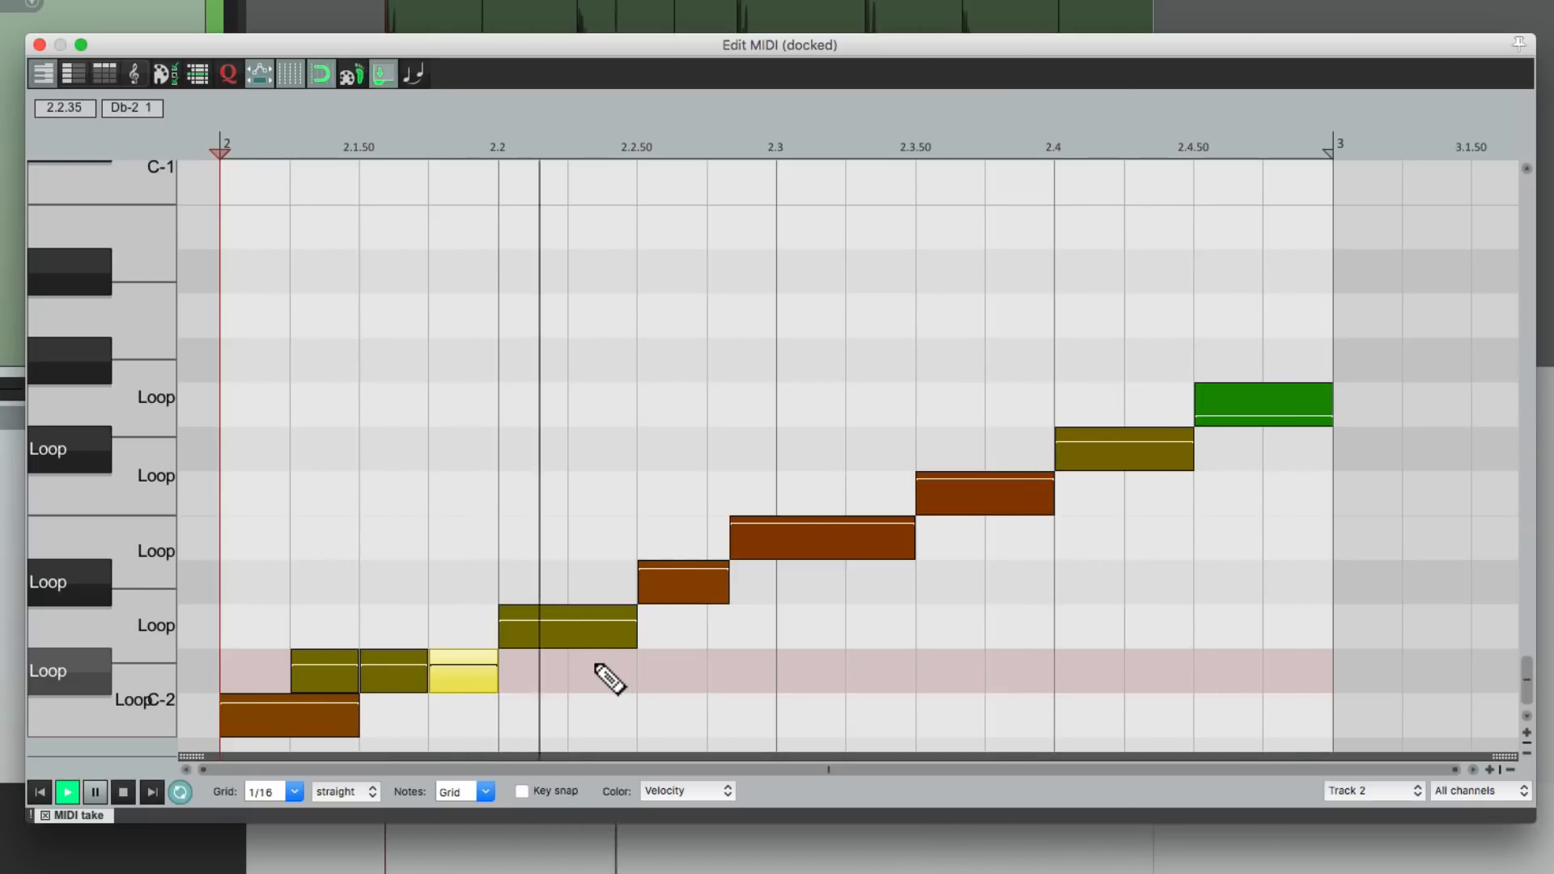
pyautogui.press('space')
# Repeat the Db-2 sixteenth on the offbeats from 2.2.25 to 2.4.75, play the pattern and undo the Db-2 edits
pyautogui.moveTo(472, 662); pyautogui.dragTo(756, 662)
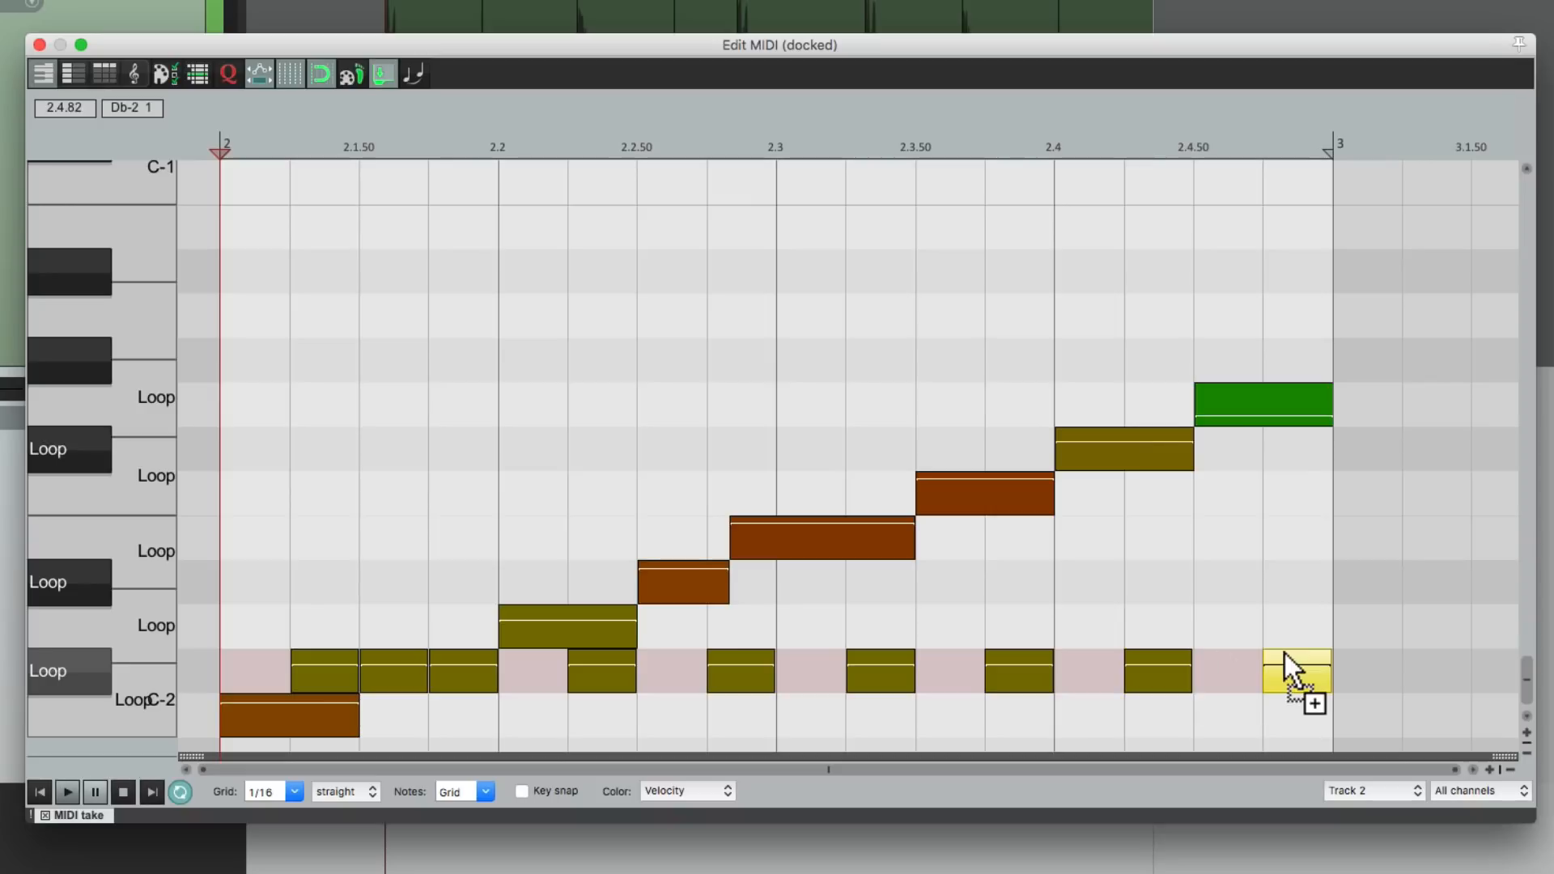
pyautogui.press('space')
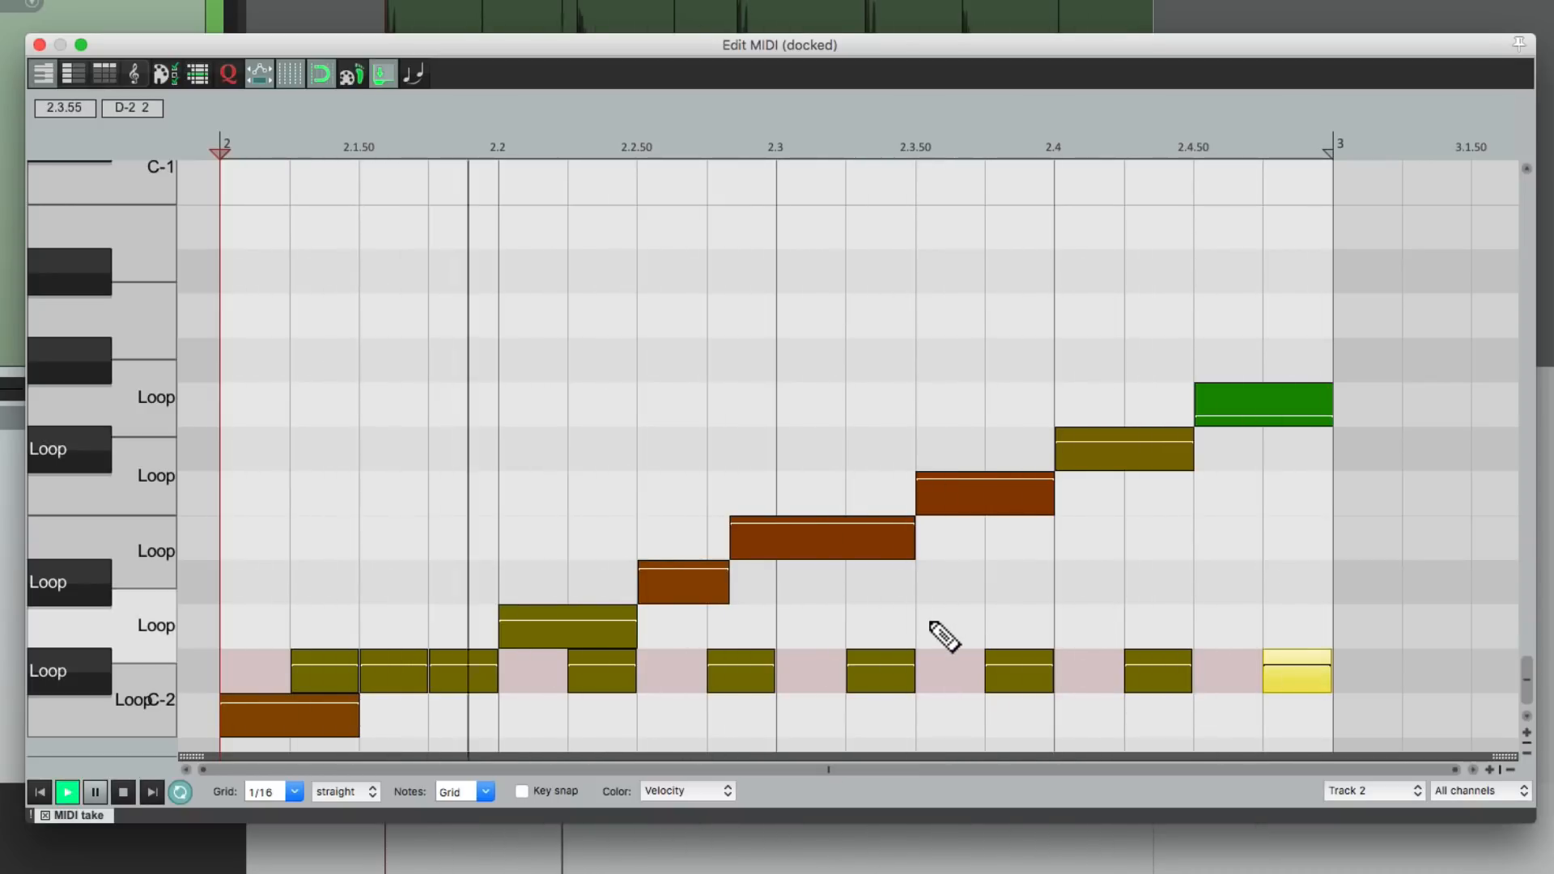
pyautogui.press('space')
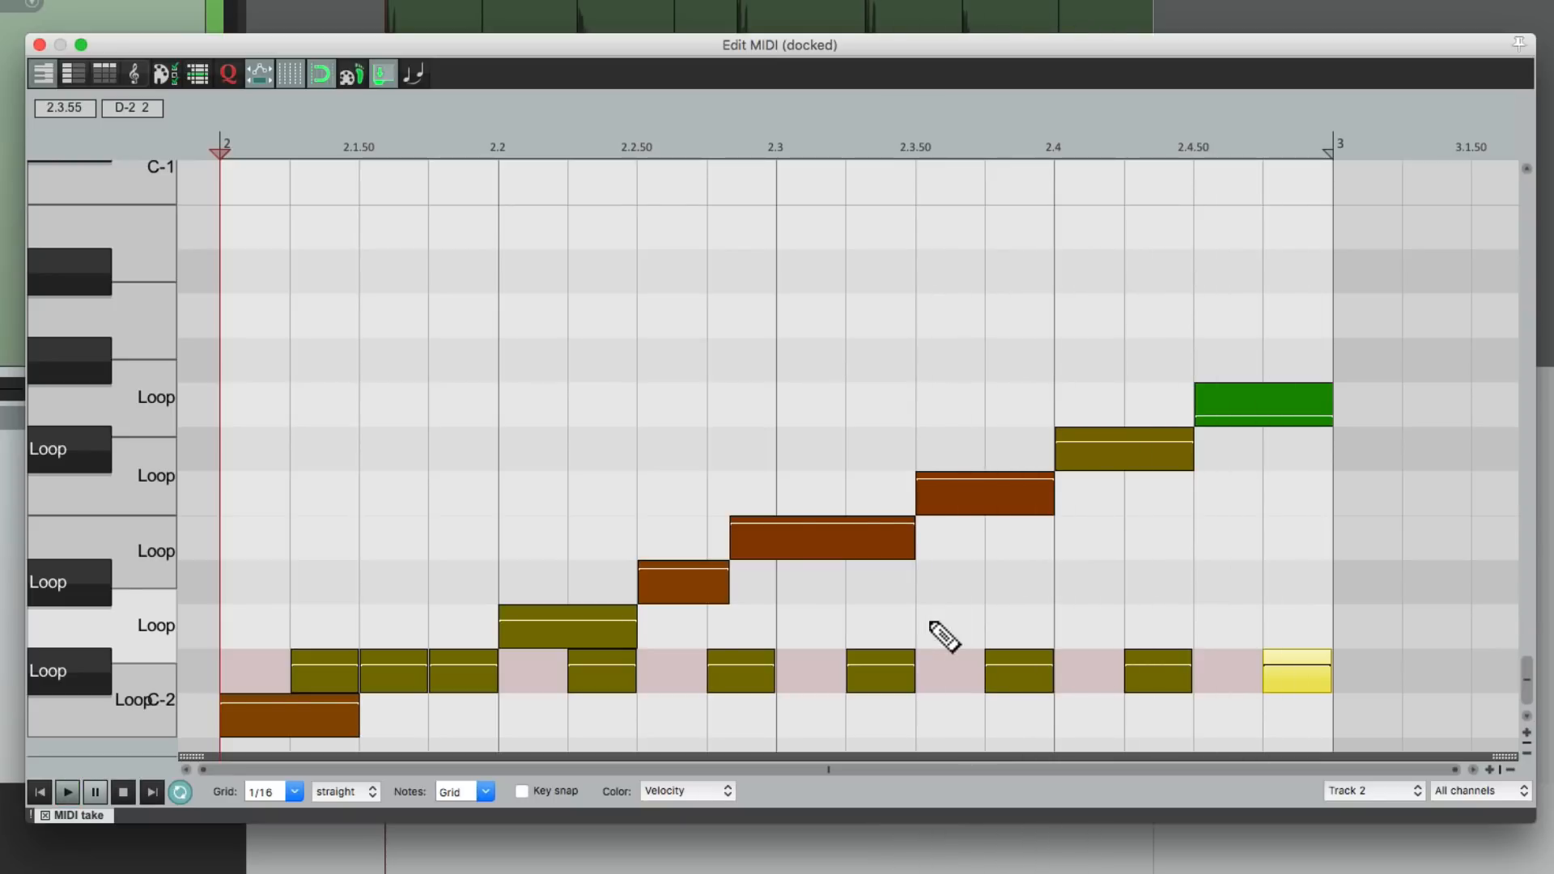
pyautogui.hotkey('ctrl', 'z')
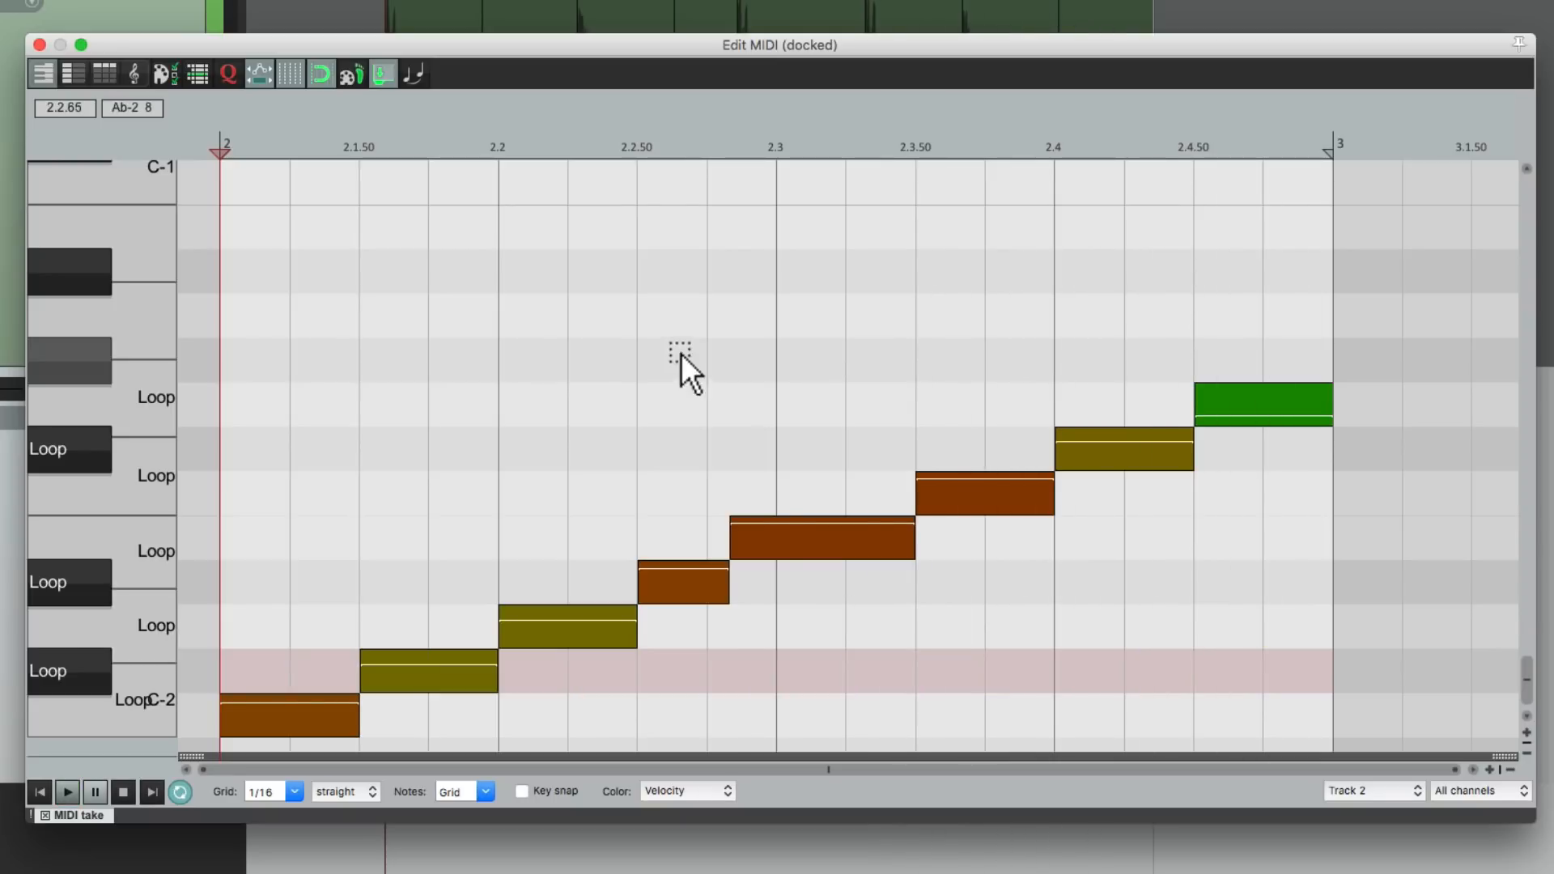
# Delete all notes after the third and copy the Db-2 note to 2.2.50
pyautogui.moveTo(683, 372); pyautogui.dragTo(1121, 659)
pyautogui.press('Delete')
pyautogui.moveTo(437, 682); pyautogui.dragTo(764, 612)
# Copy the half-bar pattern of four notes and paste it at beat 2.3
pyautogui.hotkey('ctrl', 'a')
pyautogui.hotkey('ctrl', 'c')
pyautogui.click(786, 538)
pyautogui.hotkey('ctrl', 'v')
# Replace the Db-2 notes at 2.3.50 and 2.4.50 with C-2 and D-2, and add D-2 notes at 2.2.75 and 2.4.75
pyautogui.moveTo(995, 675); pyautogui.dragTo(995, 719)
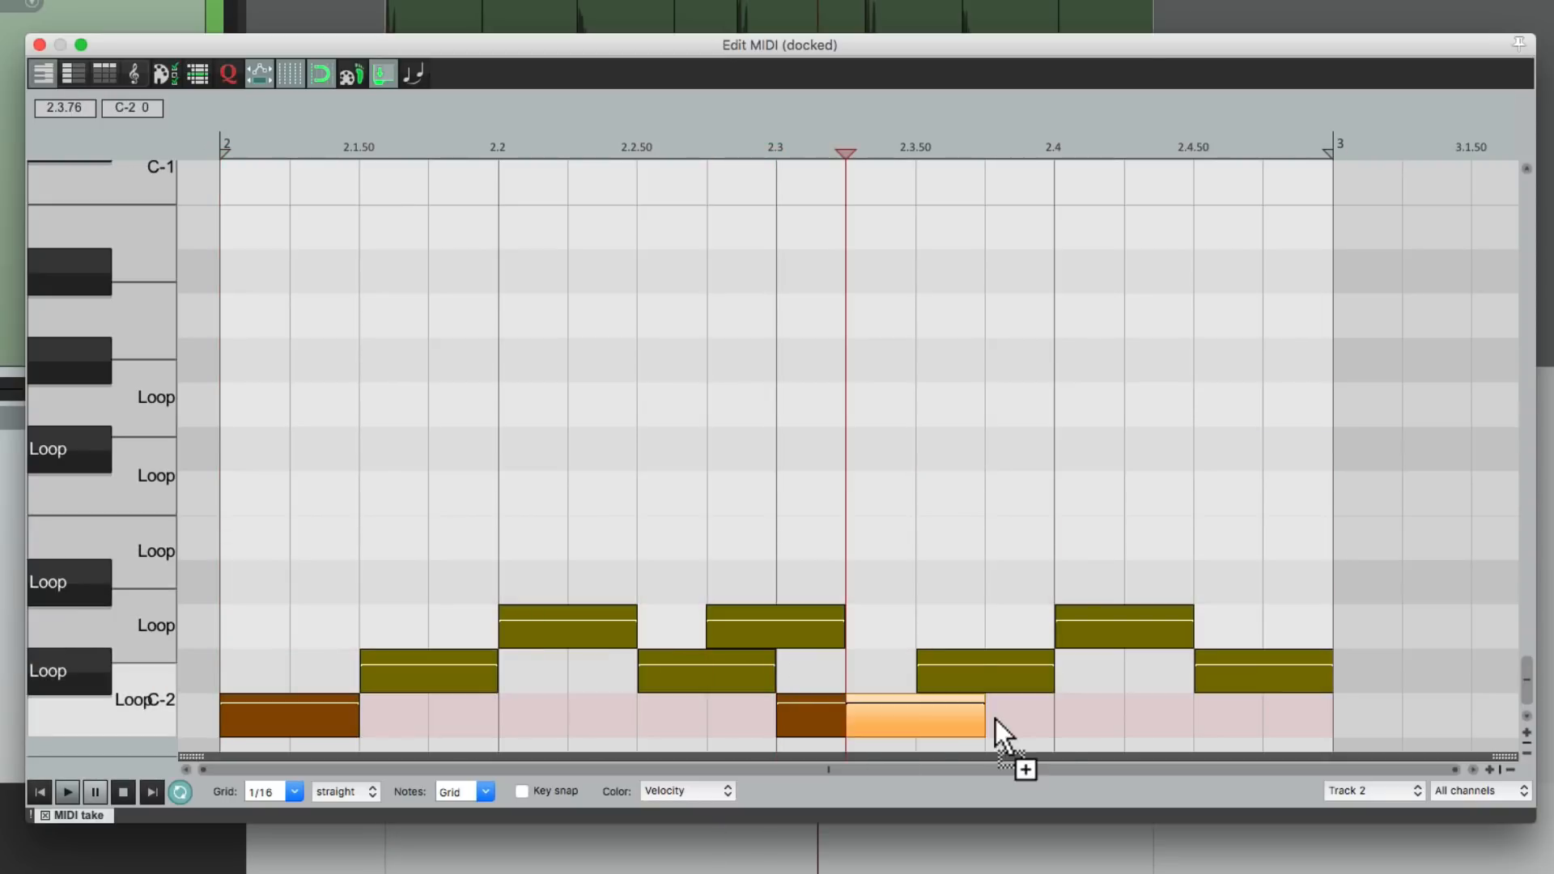
pyautogui.moveTo(1249, 666); pyautogui.dragTo(1302, 636)
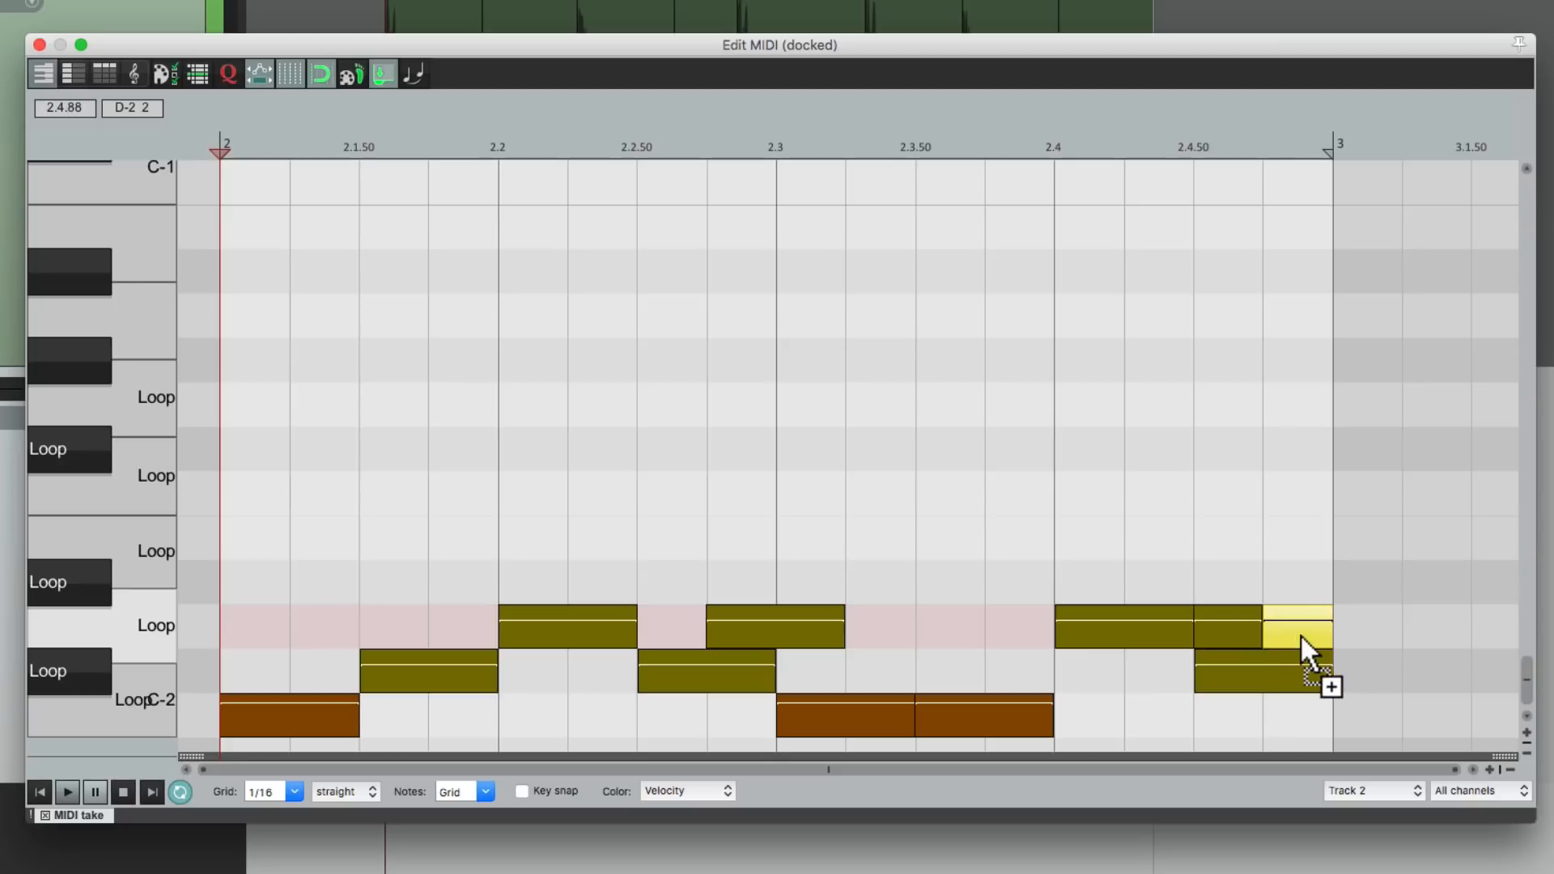
pyautogui.doubleClick(1272, 685)
# Play the pattern, replace the Db-2 note at 2.1.50 with a copied C-2 eighth note, and extend the first C-2 note to 2.1.50
pyautogui.press('space')
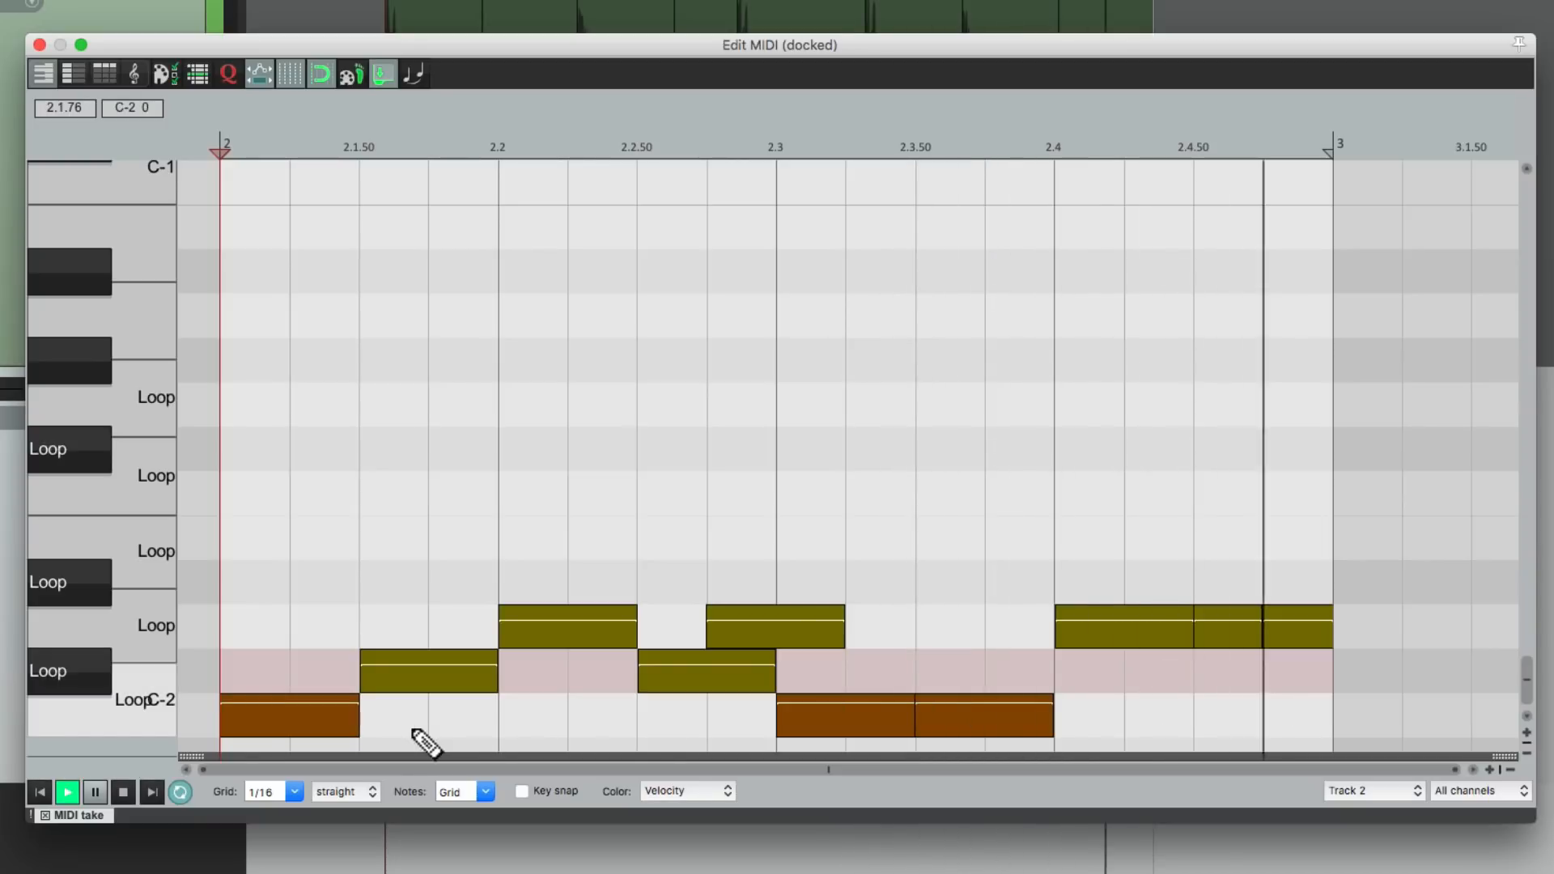
pyautogui.moveTo(347, 714); pyautogui.dragTo(459, 696)
pyautogui.doubleClick(445, 682)
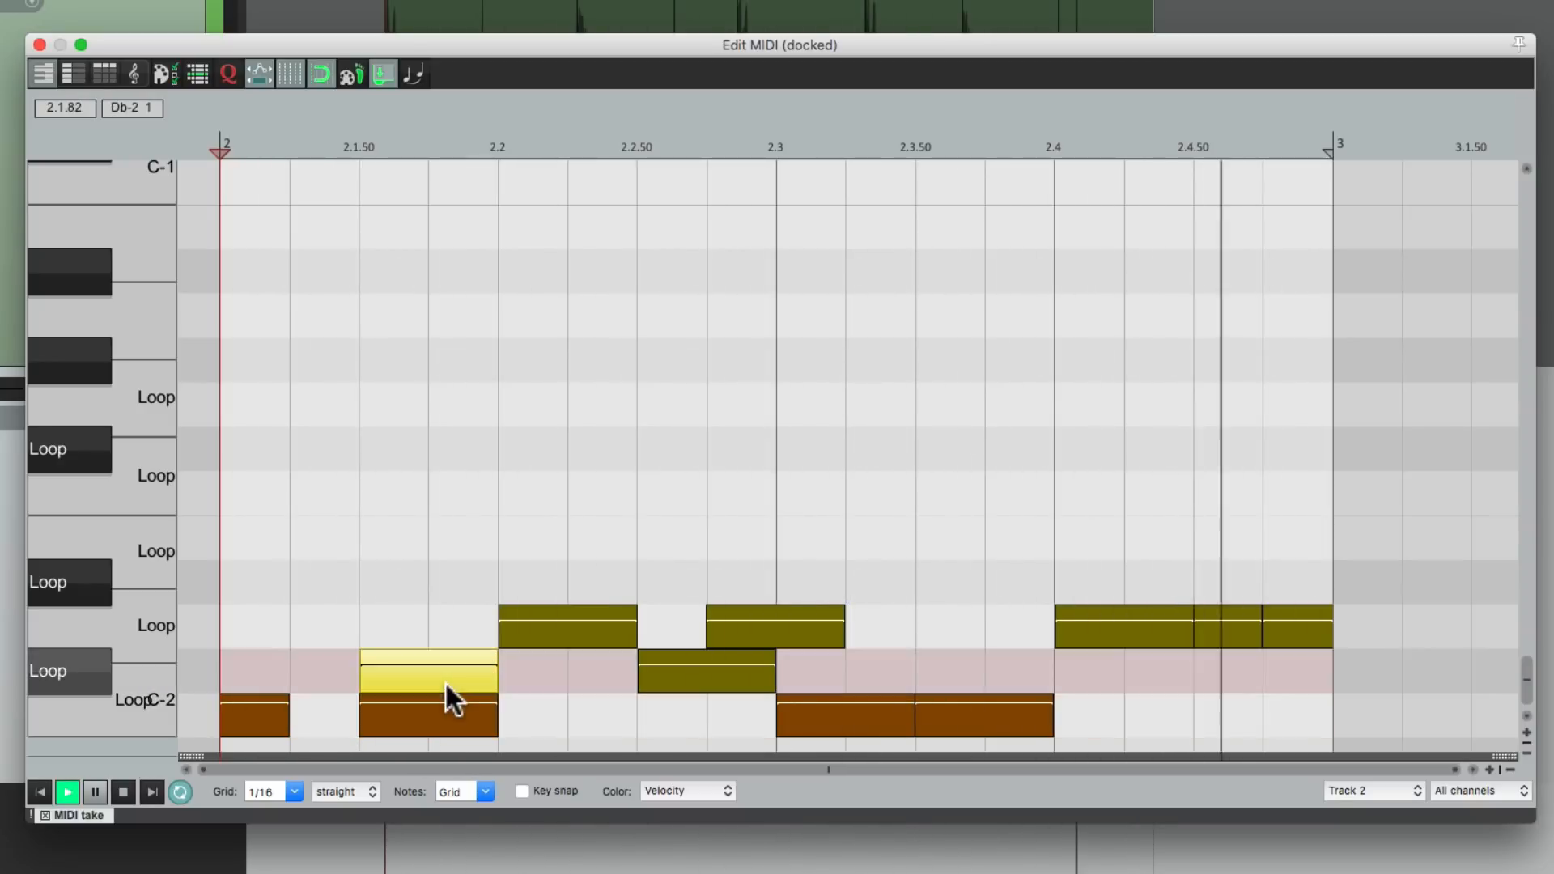
pyautogui.moveTo(288, 719); pyautogui.dragTo(356, 720)
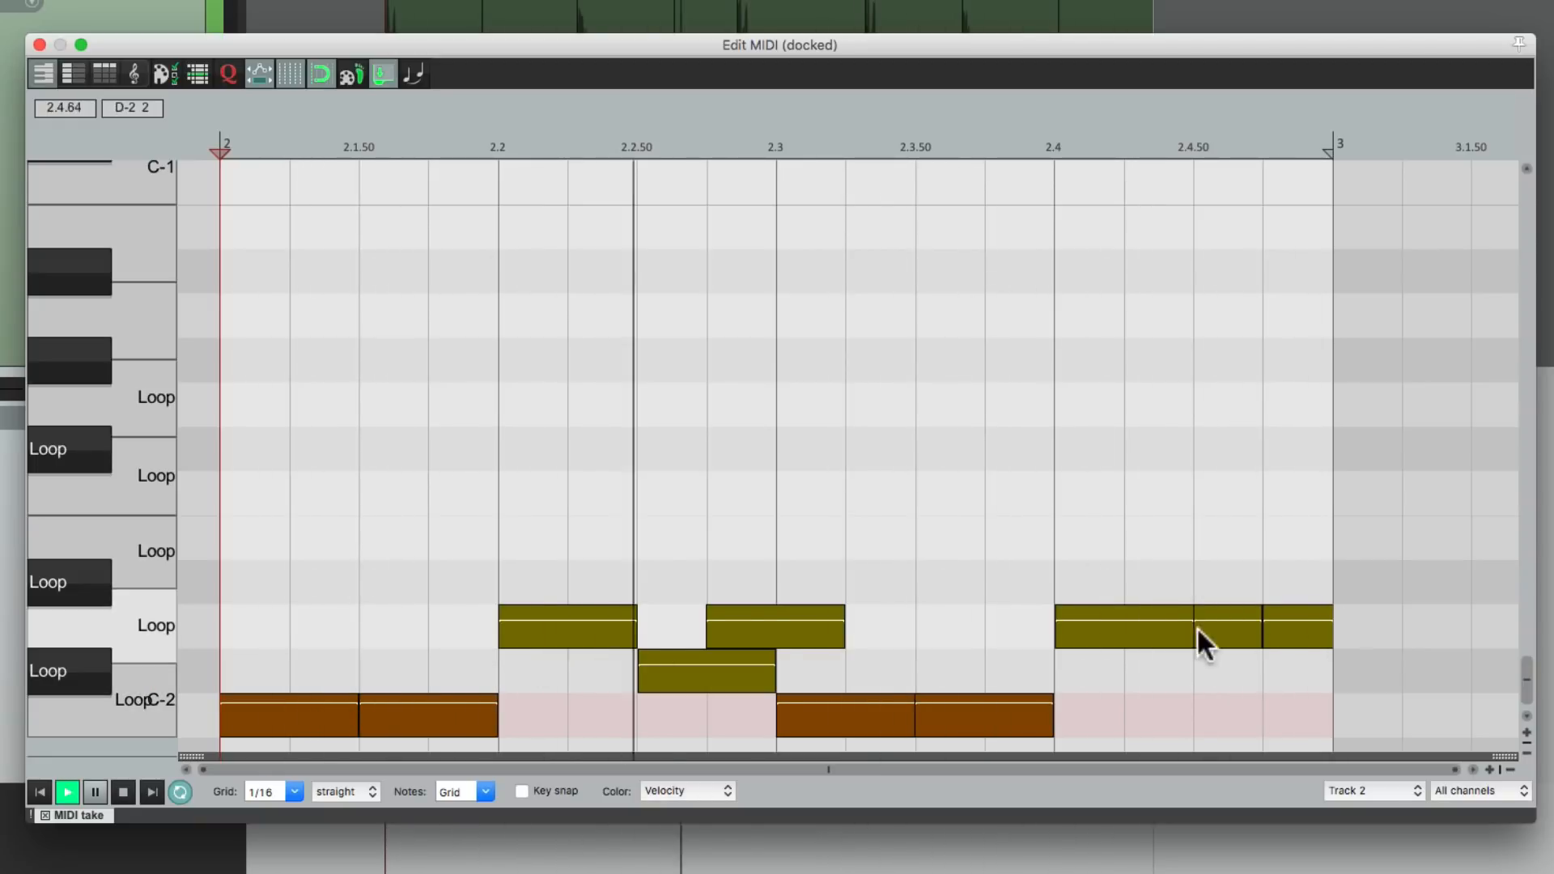
# Shorten the D-2 note at 2.4 to a sixteenth, copy a D-2 sixteenth to 2.4.25, and stop playback
pyautogui.moveTo(1187, 637); pyautogui.dragTo(1133, 643)
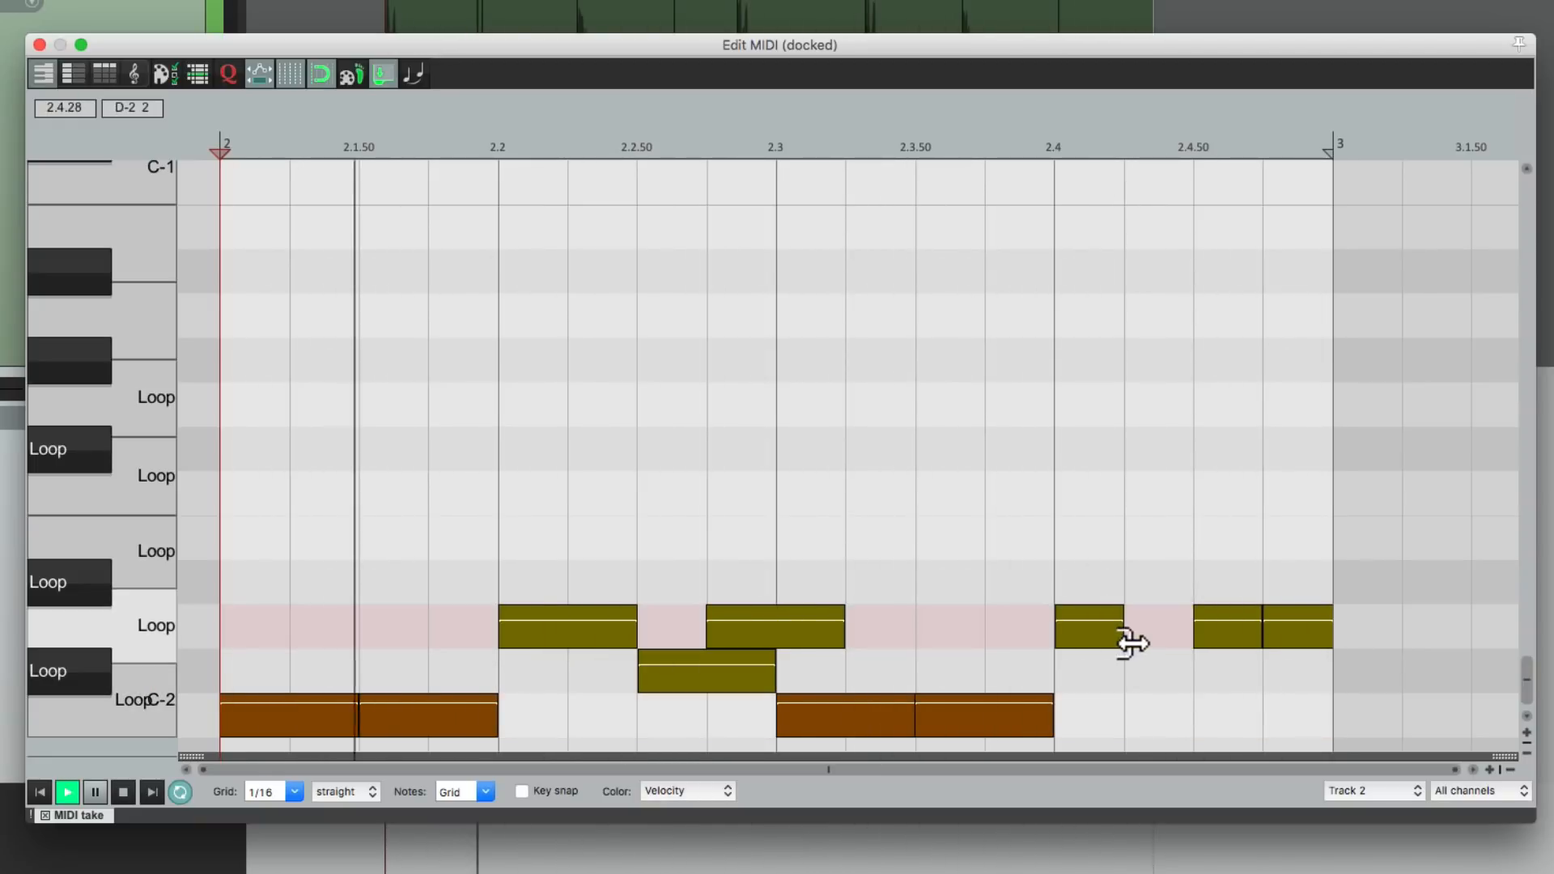
pyautogui.moveTo(1247, 642); pyautogui.dragTo(1190, 643)
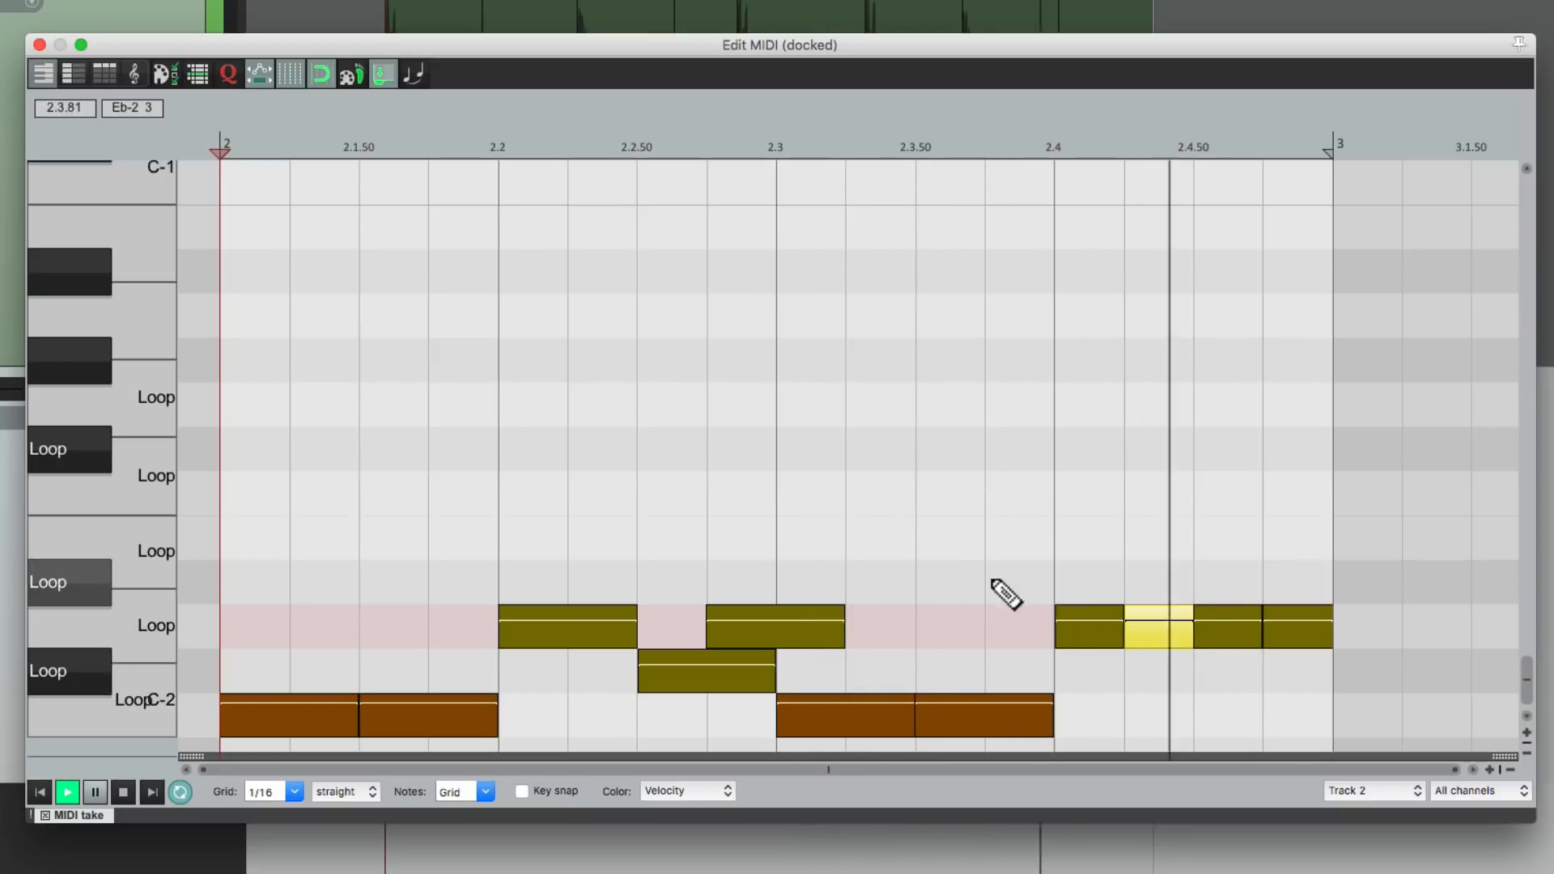
pyautogui.press('space')
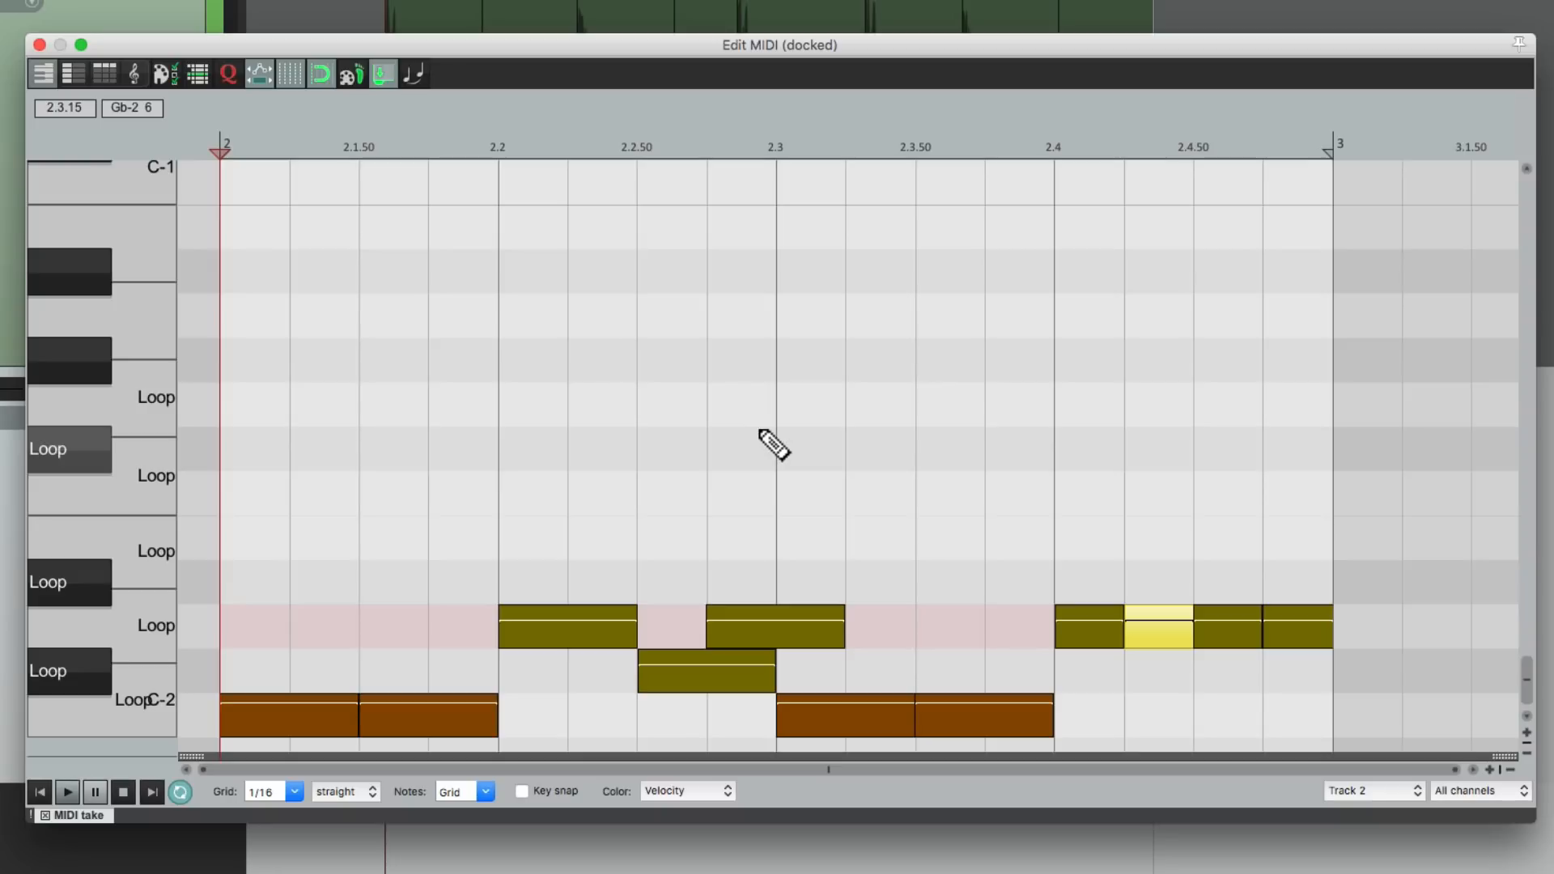
# Close the MIDI editor and save all eight ReaSamplOmatic5000 samplers on Track 2 as an FX chain
pyautogui.click(39, 45)
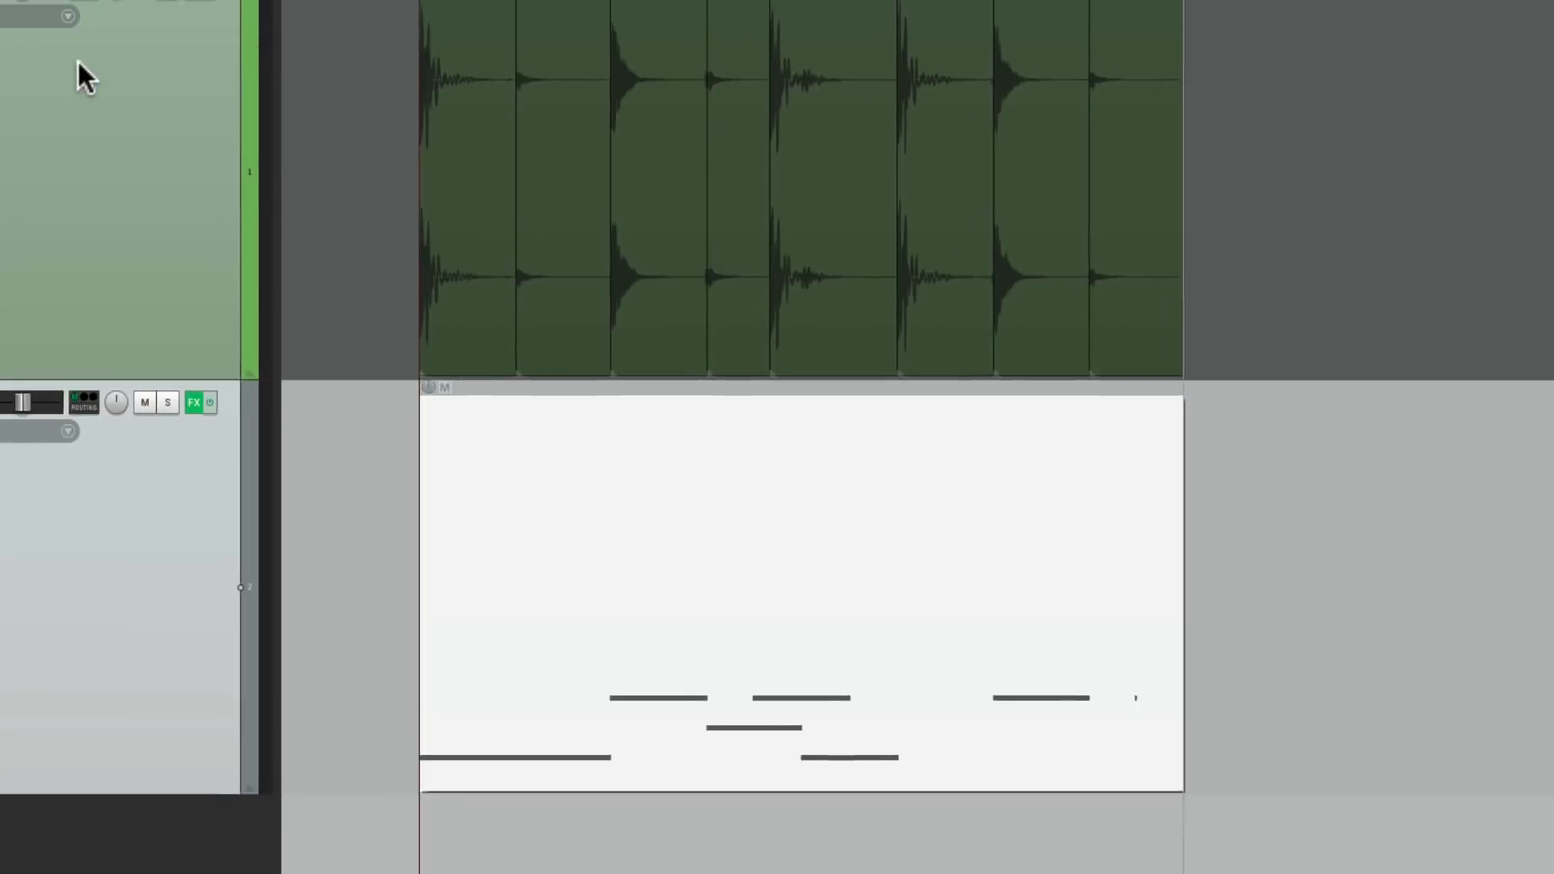
pyautogui.click(428, 489)
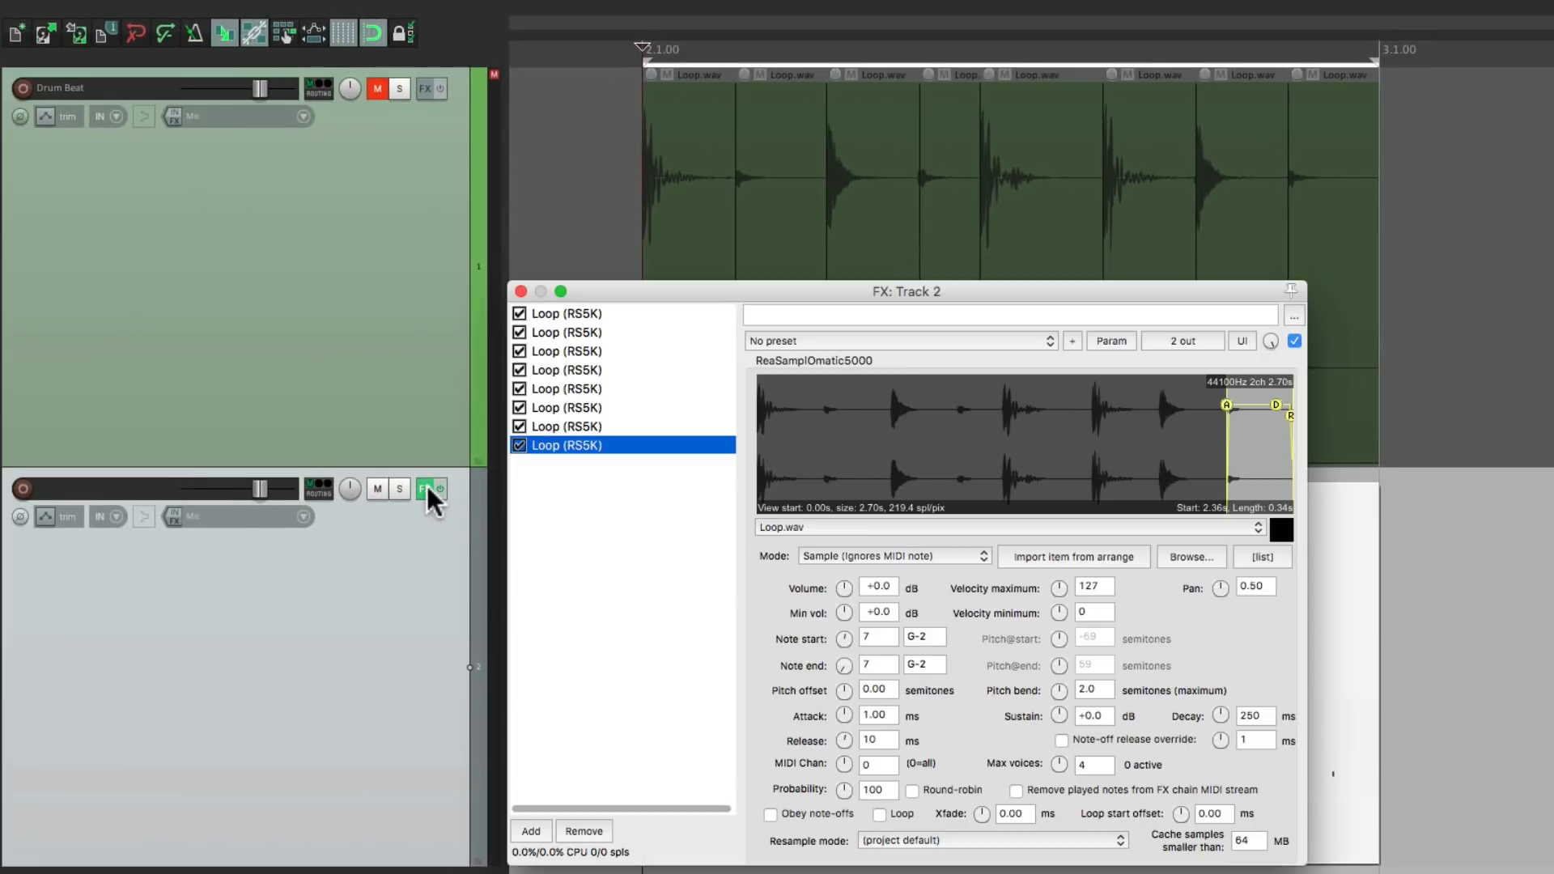
pyautogui.press('super+a')
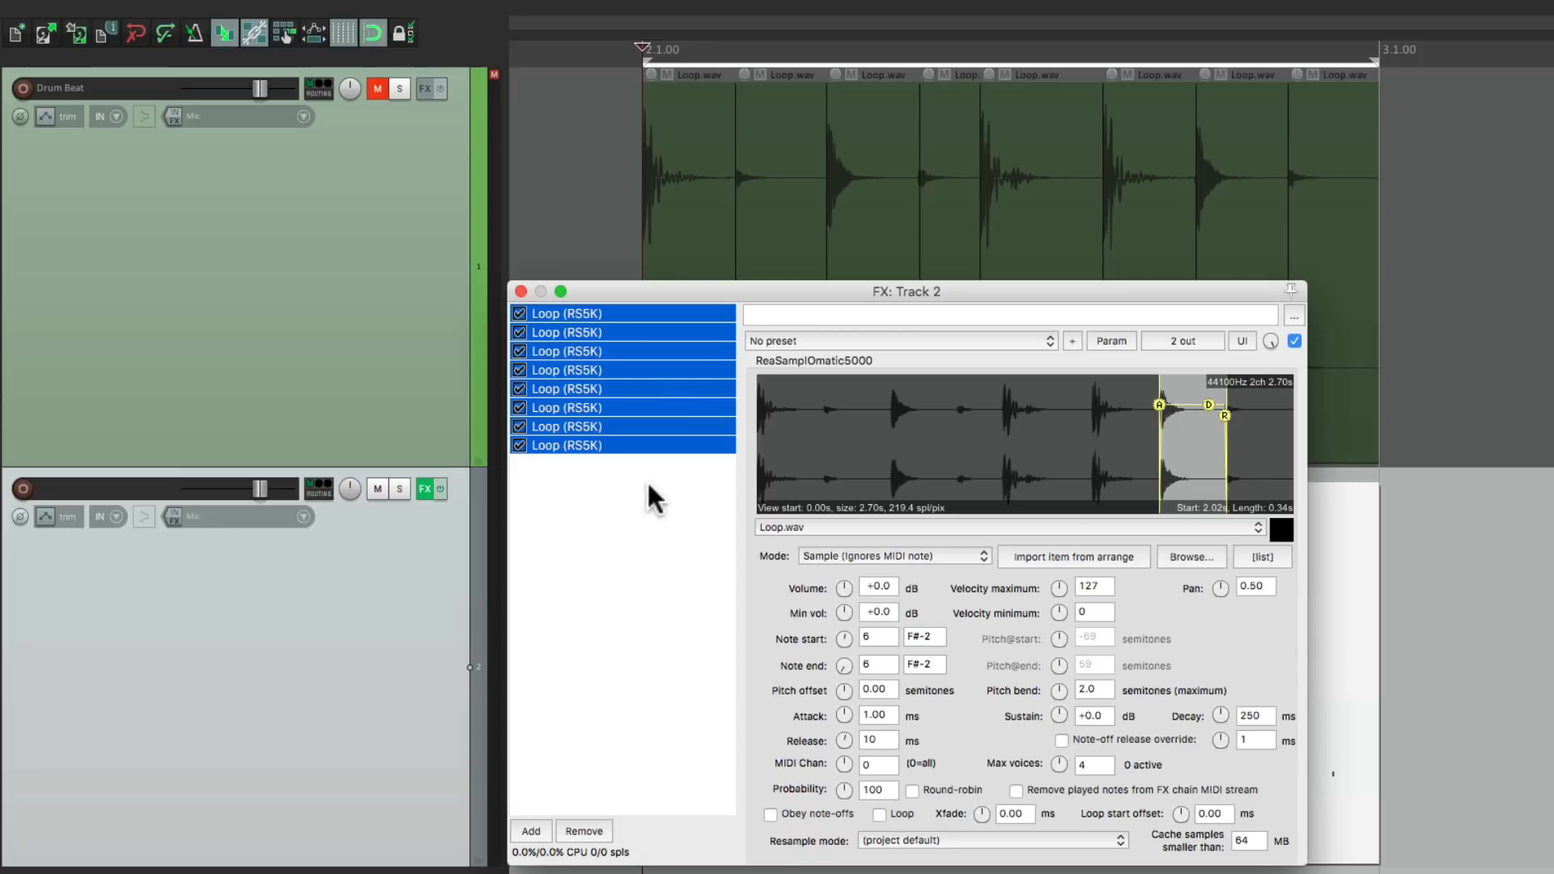
pyautogui.rightClick(649, 487)
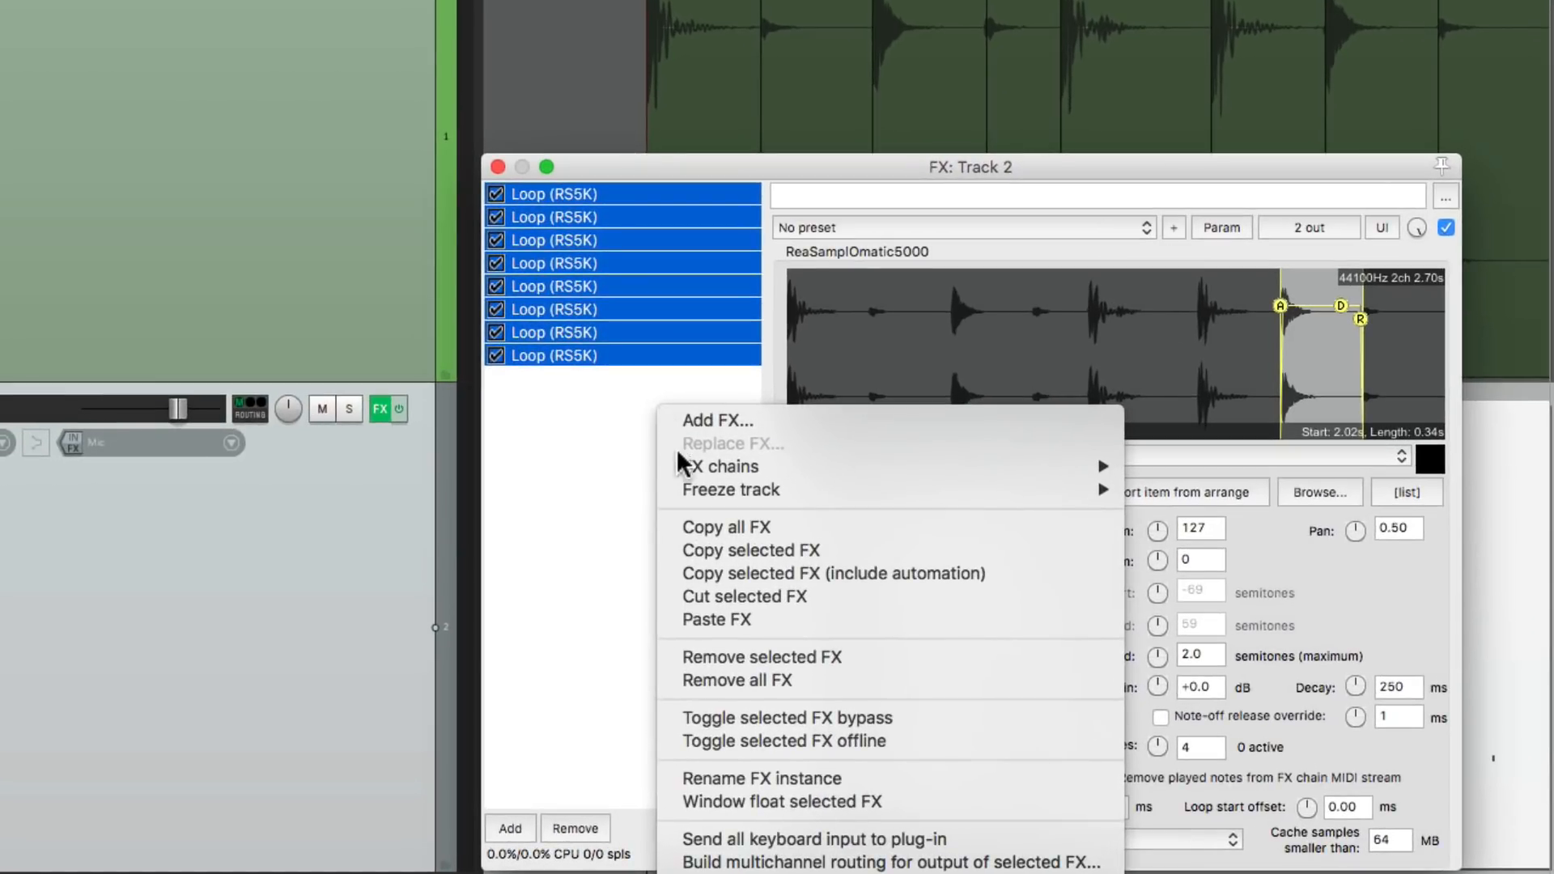
pyautogui.moveTo(666, 536)
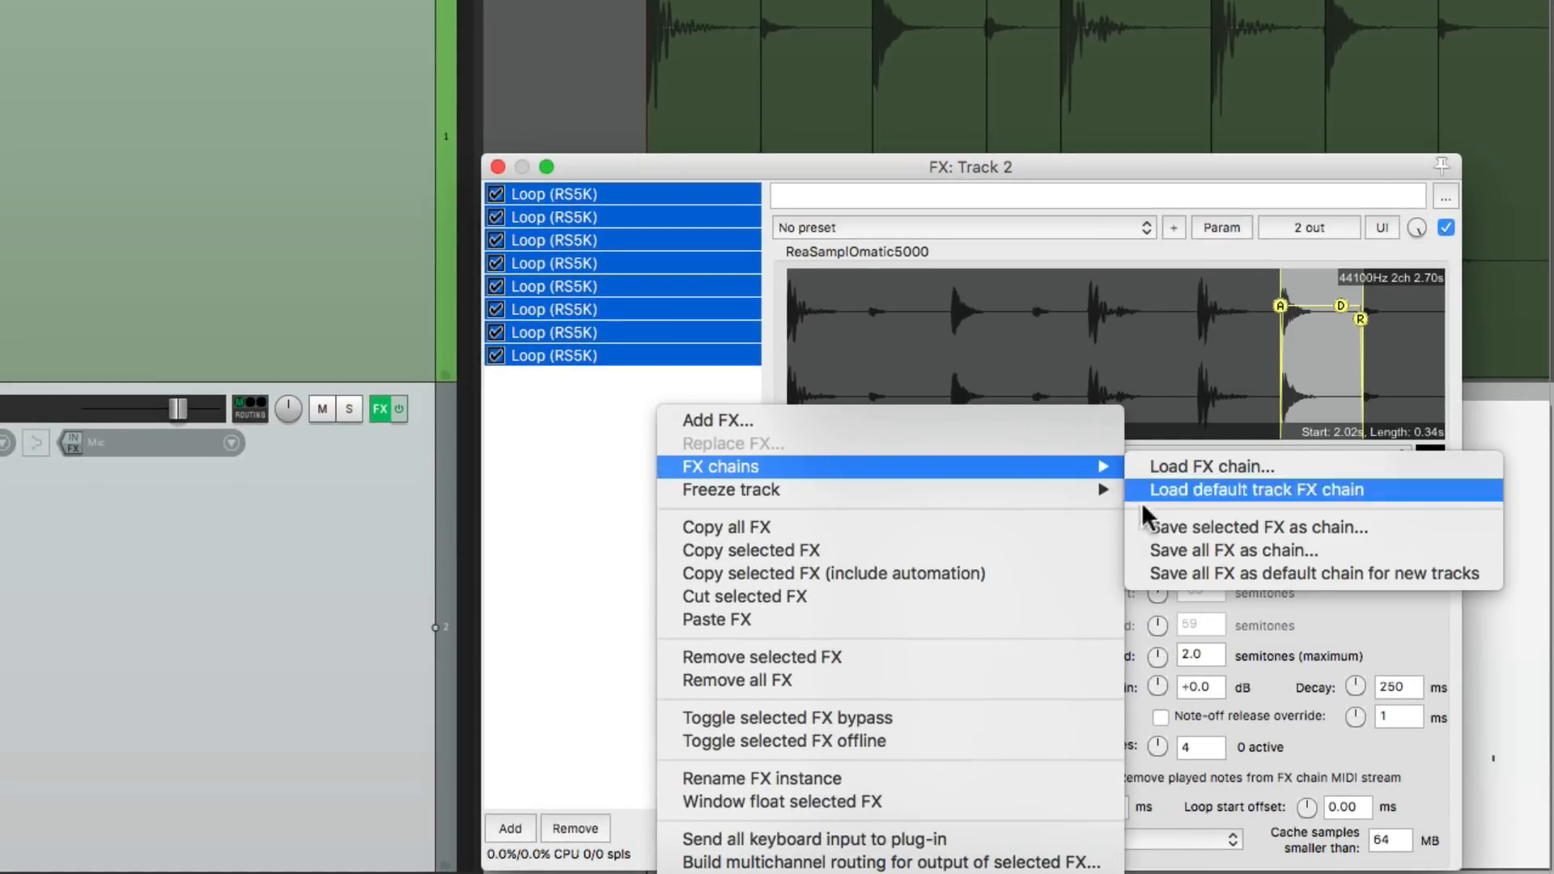
pyautogui.click(1168, 551)
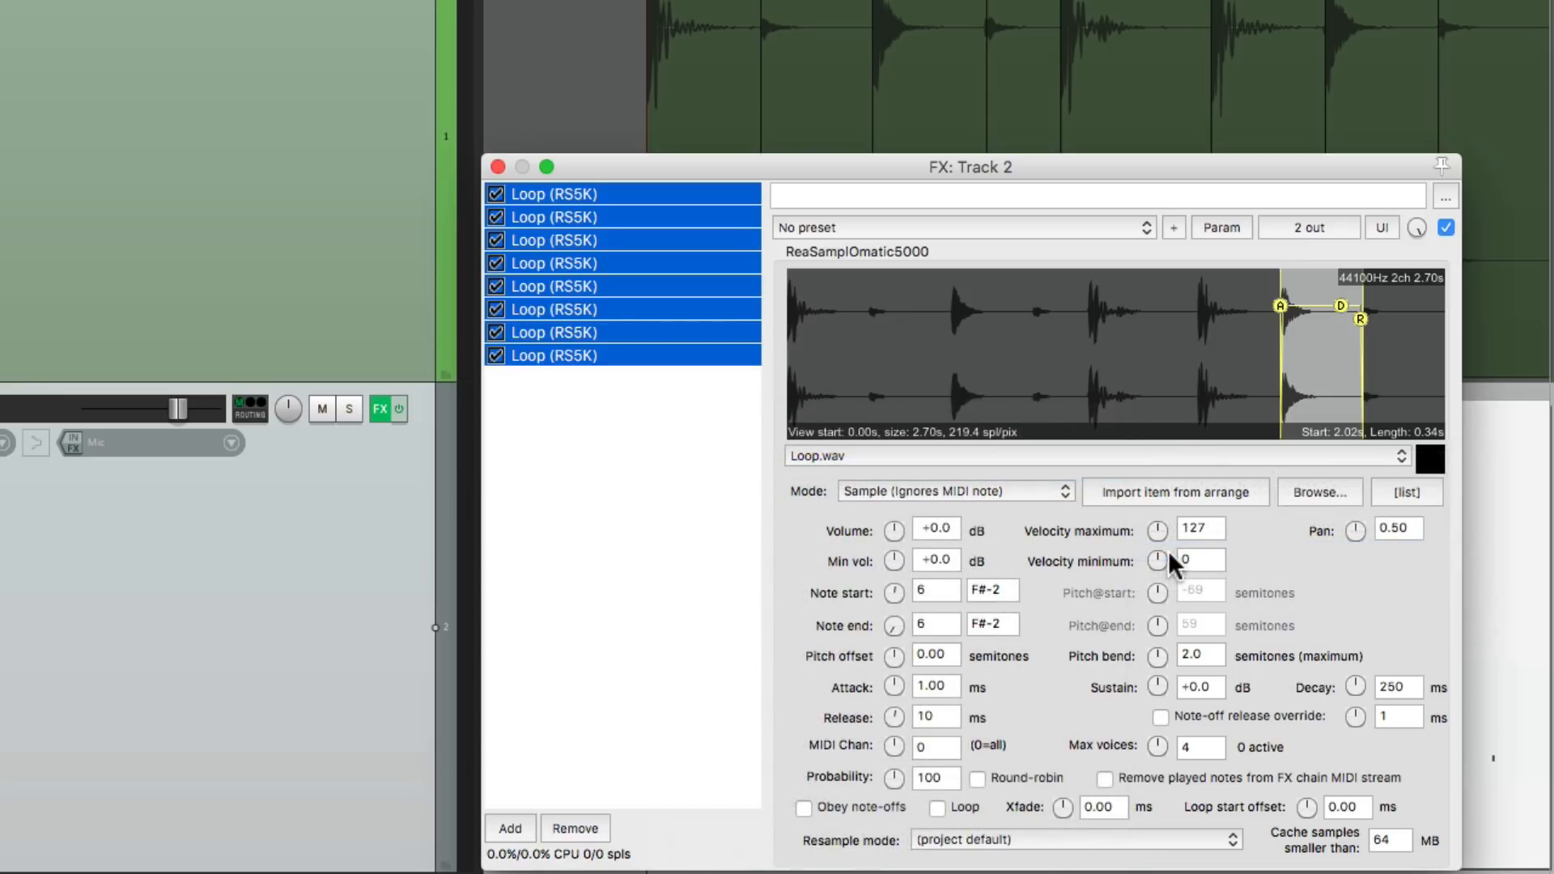